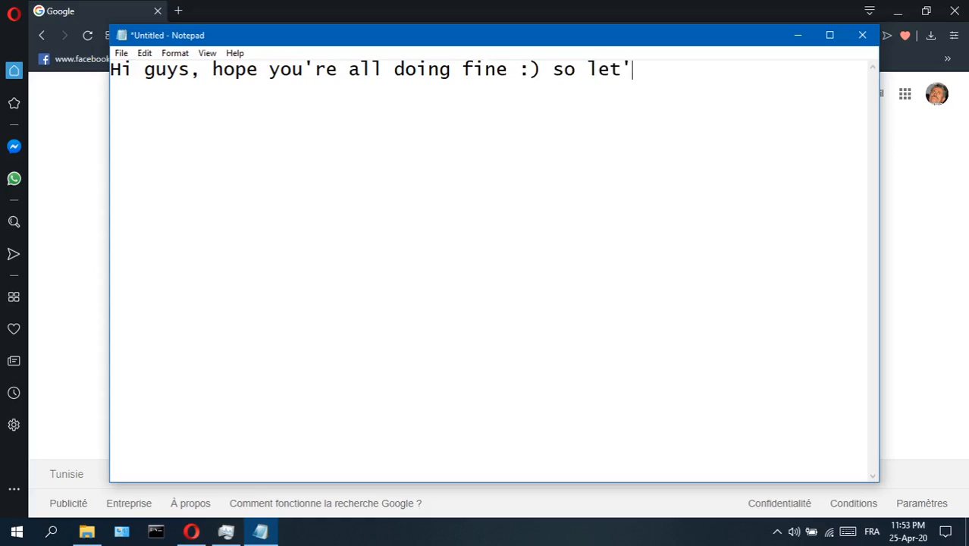
Finish the greeting with "so let's start:" and add the line "first you need to install both PHP7 and NGINX server." below it.
{"action": "type", "text": "s start:"}
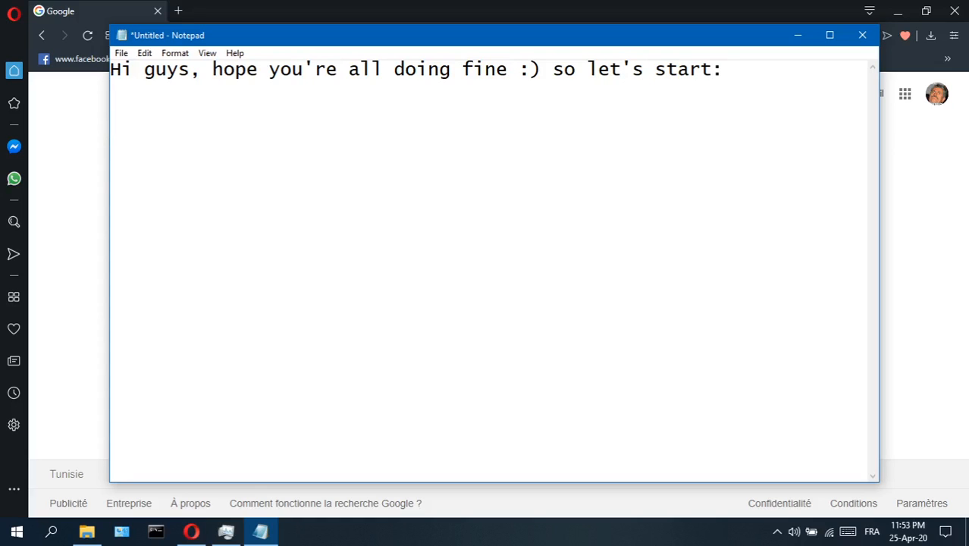
{"action": "type", "text": "   first you ne"}
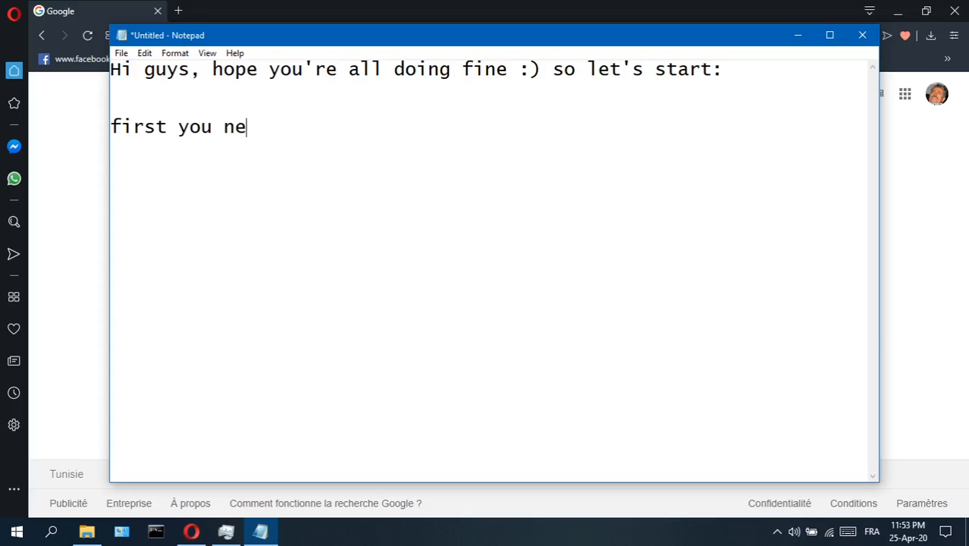
{"action": "type", "text": "ed to install "}
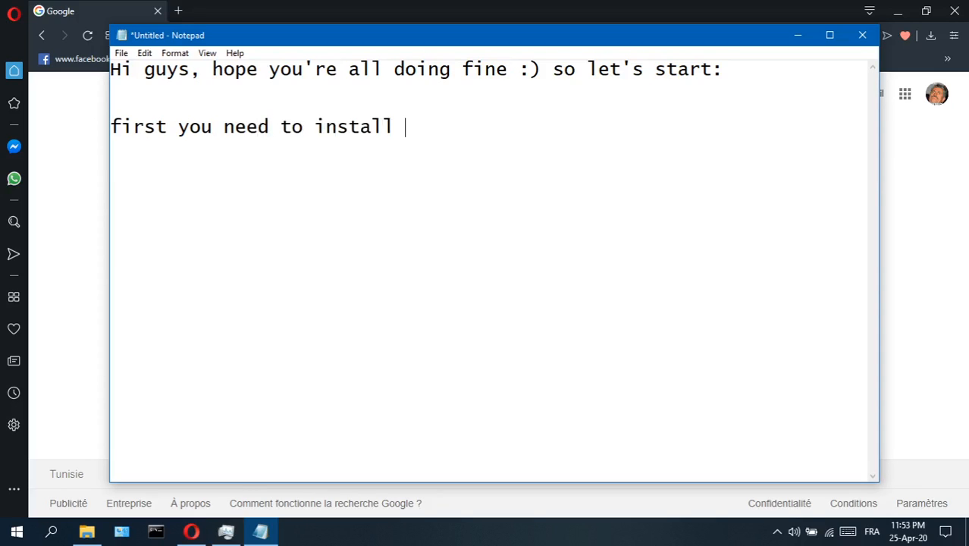
{"action": "type", "text": "both PHP7"}
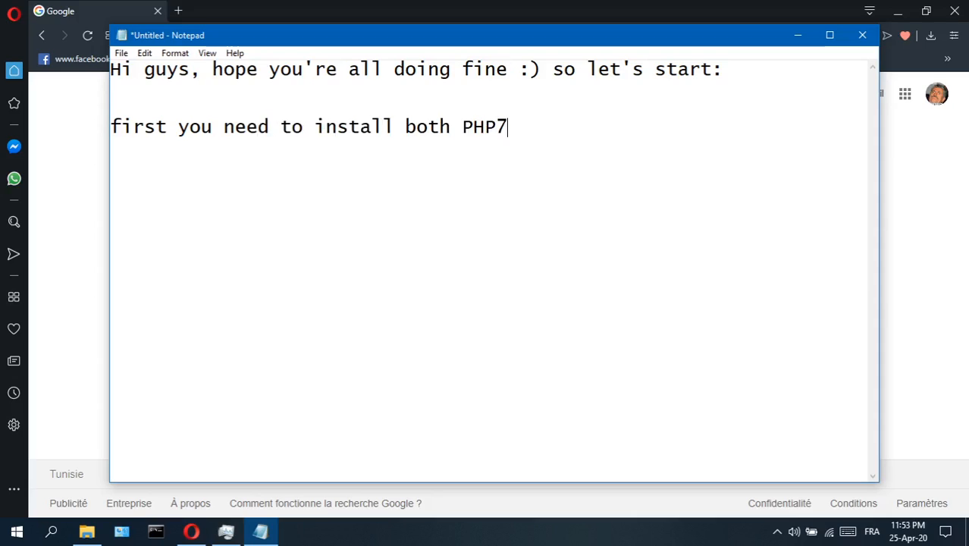
{"action": "type", "text": " and NGINX server."}
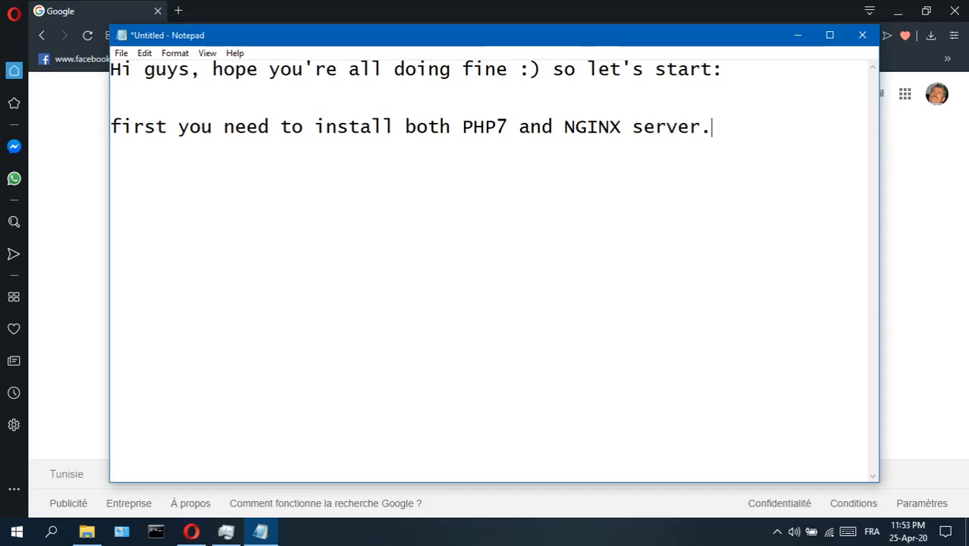
Add the line "you have the links in the description" below the PHP7 and NGINX sentence.
{"action": "type", "text": "  you hav"}
{"action": "key", "text": "BackSpace"}
{"action": "type", "text": "ave the "}
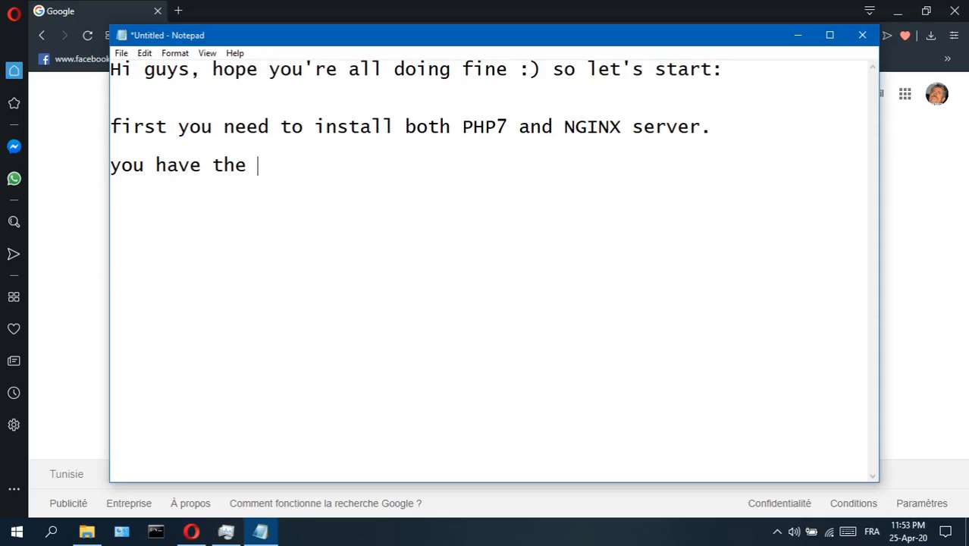
{"action": "type", "text": "links in the descr"}
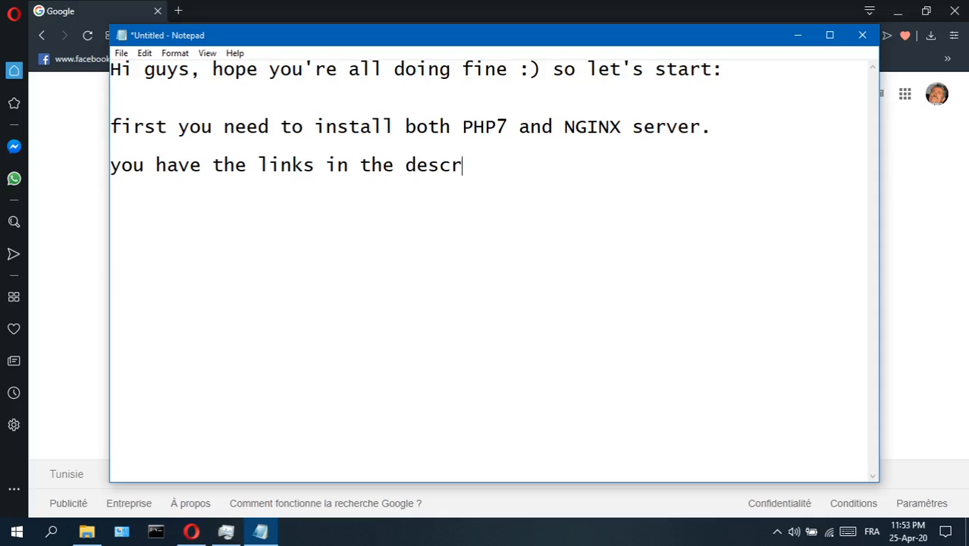
{"action": "type", "text": "iption"}
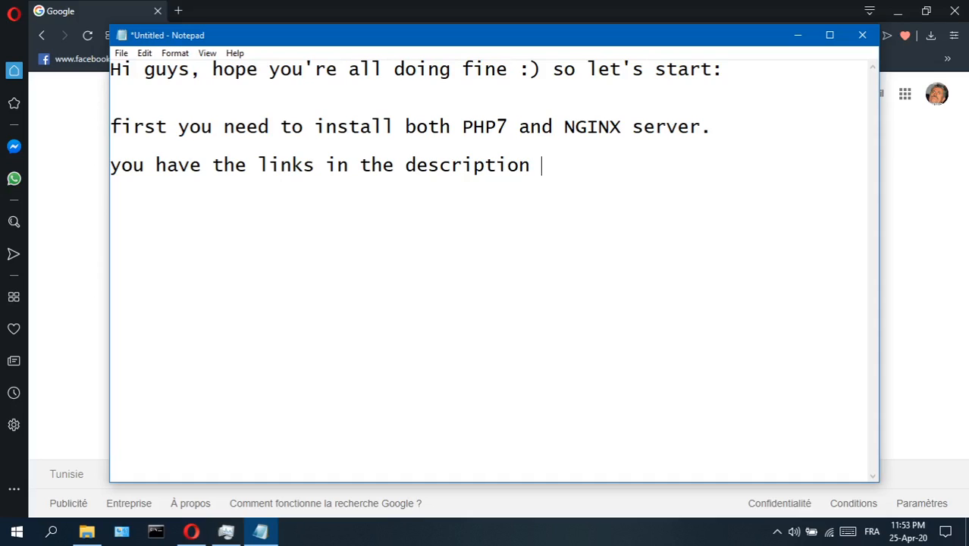
Switch to the Opera browser and search Google for "php download".
{"action": "left_click", "coordinate": [798, 36]}
{"action": "left_click", "coordinate": [393, 283]}
{"action": "type", "text": "php"}
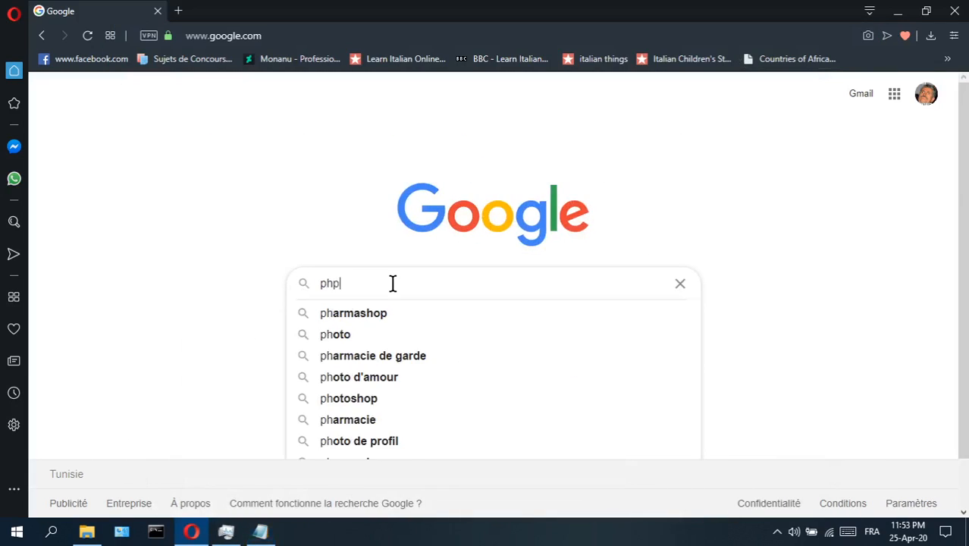
{"action": "type", "text": " download"}
{"action": "key", "text": "Return"}
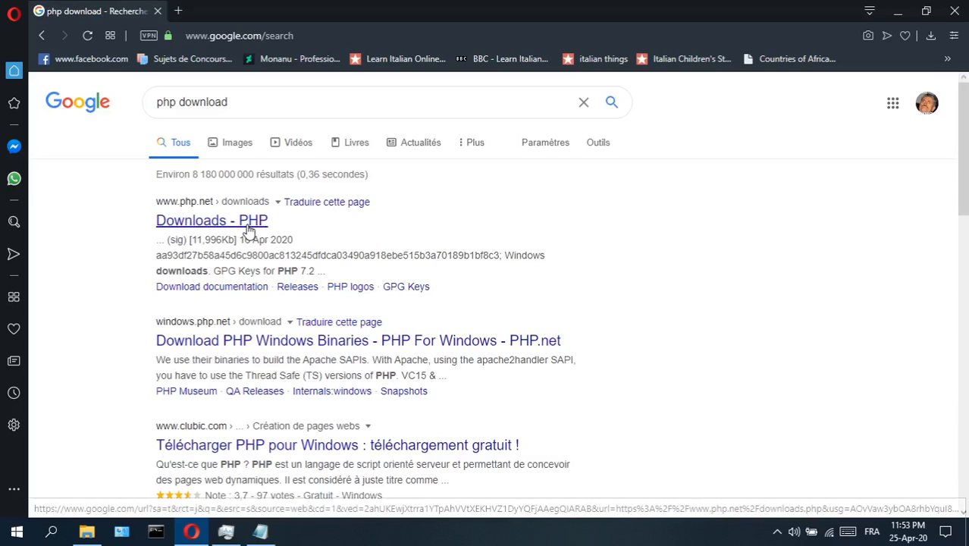
Open the Windows downloads from PHP's official downloads page and highlight the VC15 x64 Non Thread Safe Zip entry for PHP 7.4.
{"action": "left_click", "coordinate": [247, 230]}
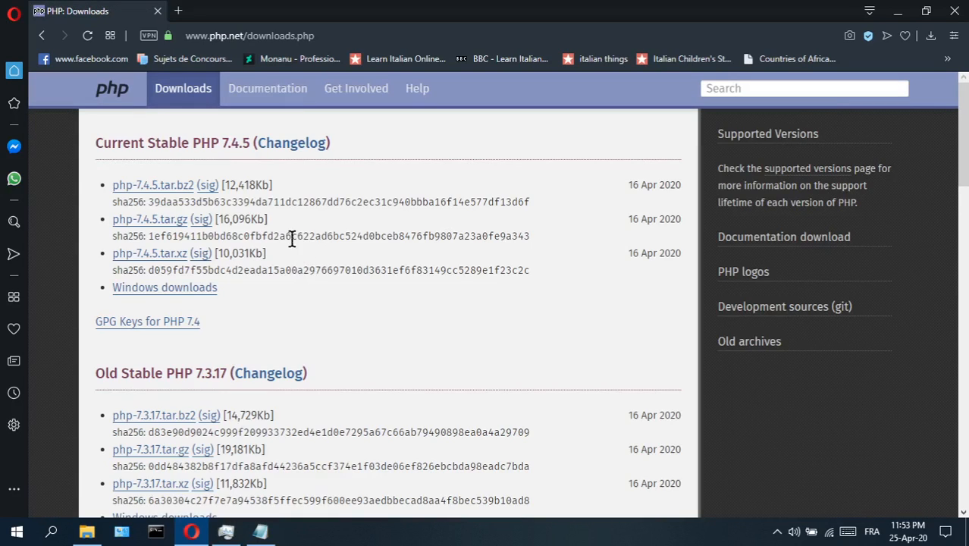
{"action": "left_click", "coordinate": [173, 294]}
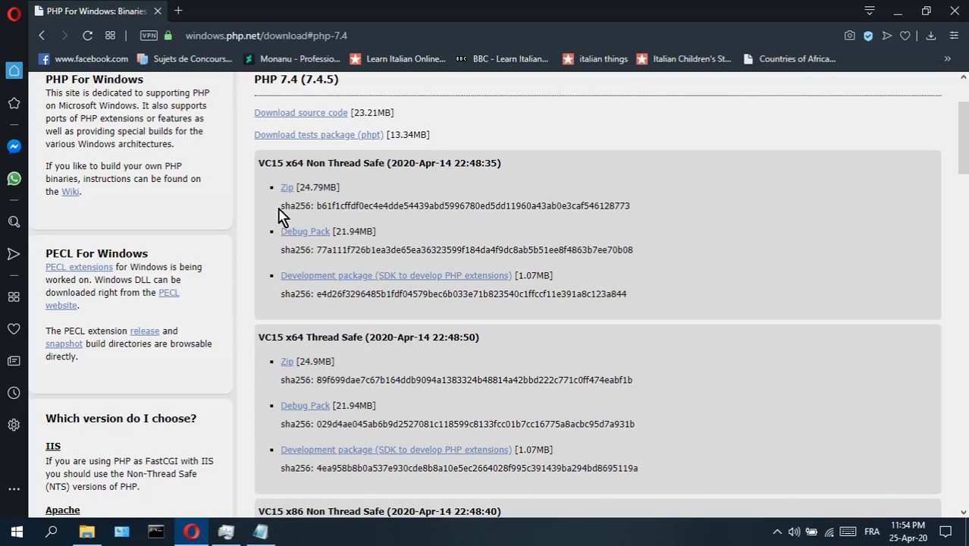
{"action": "scroll", "coordinate": [279, 216], "scroll_direction": "up", "scroll_amount": 2}
{"action": "left_click_drag", "start_coordinate": [277, 303], "coordinate": [394, 324]}
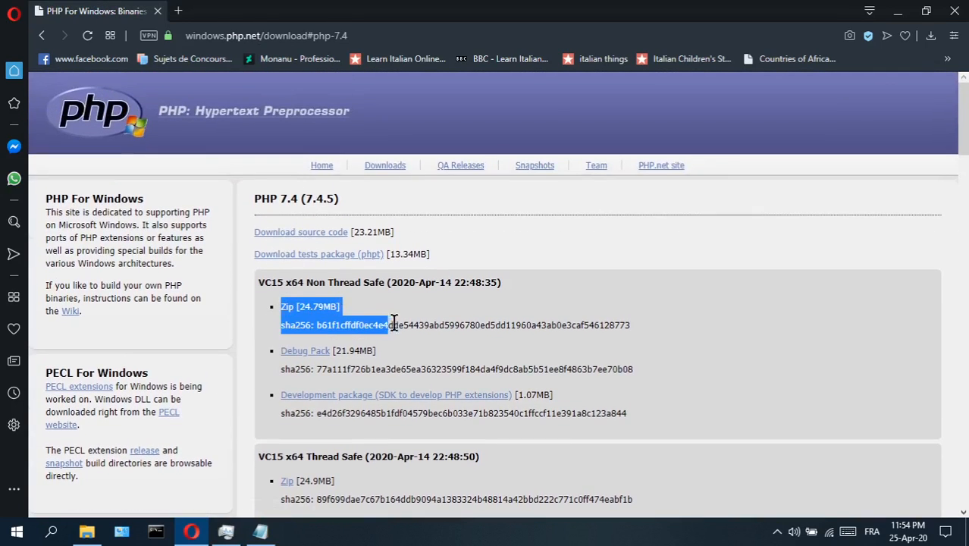
{"action": "left_click", "coordinate": [580, 297]}
Switch to Notepad and add the lines "i already have it installed :)" and "second let's get the nginx server".
{"action": "left_click", "coordinate": [259, 530]}
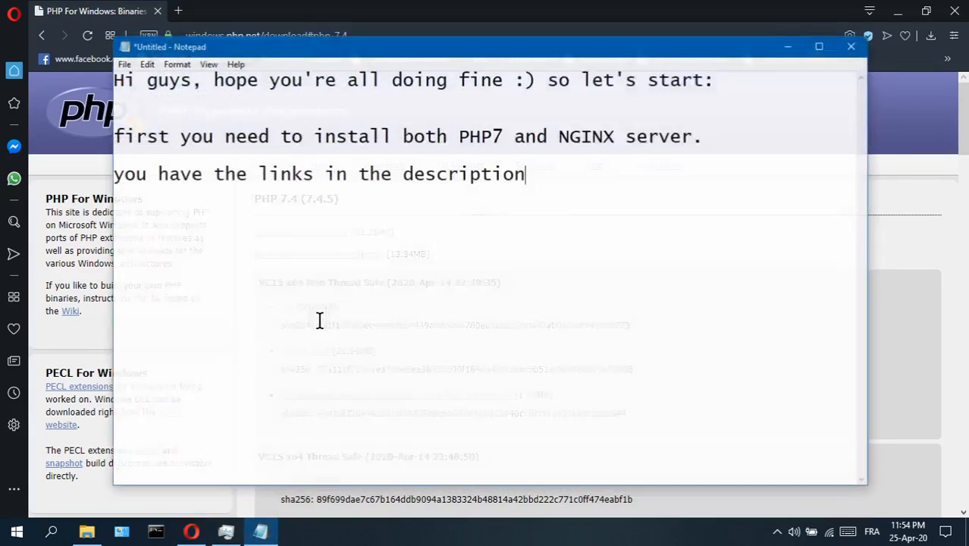
{"action": "type", "text": "i already have i"}
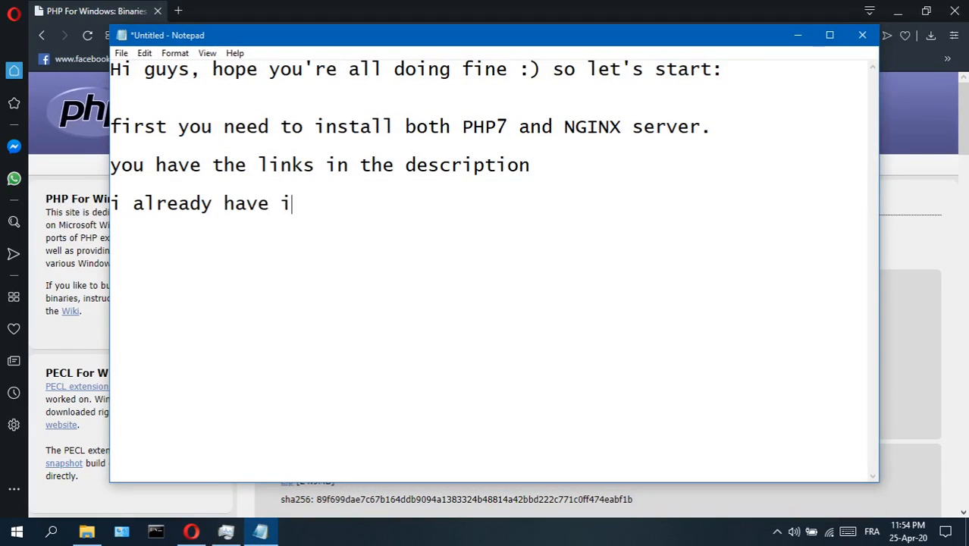
{"action": "type", "text": "nstalled :"}
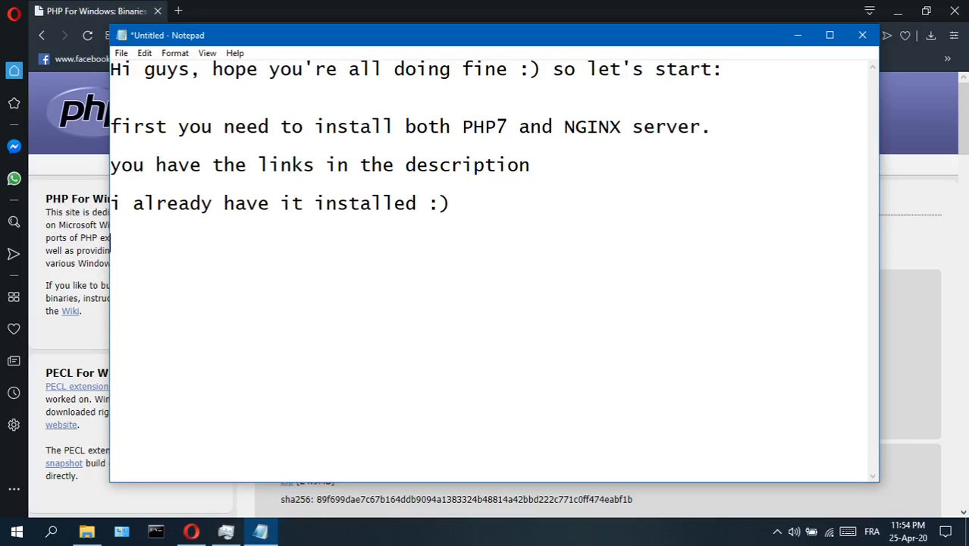
{"action": "type", "text": "econd let's get th"}
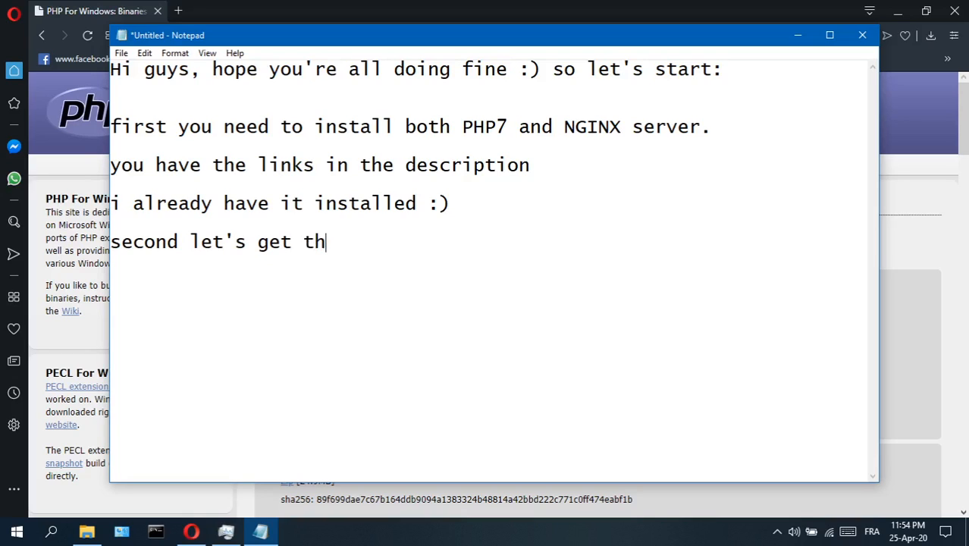
{"action": "type", "text": "e nginx server"}
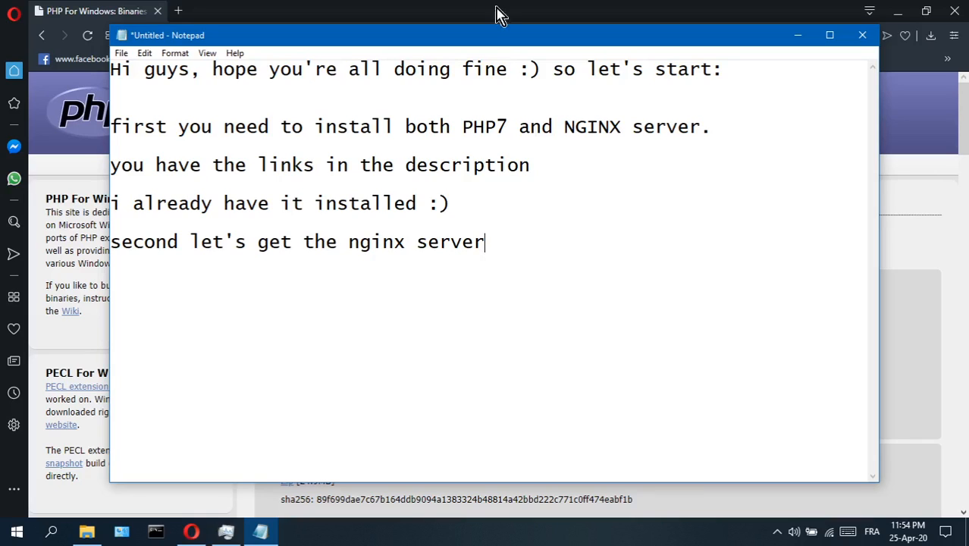
Switch to Opera, return to the Google results and search for "nginx download".
{"action": "left_click", "coordinate": [471, 16]}
{"action": "left_click", "coordinate": [42, 36]}
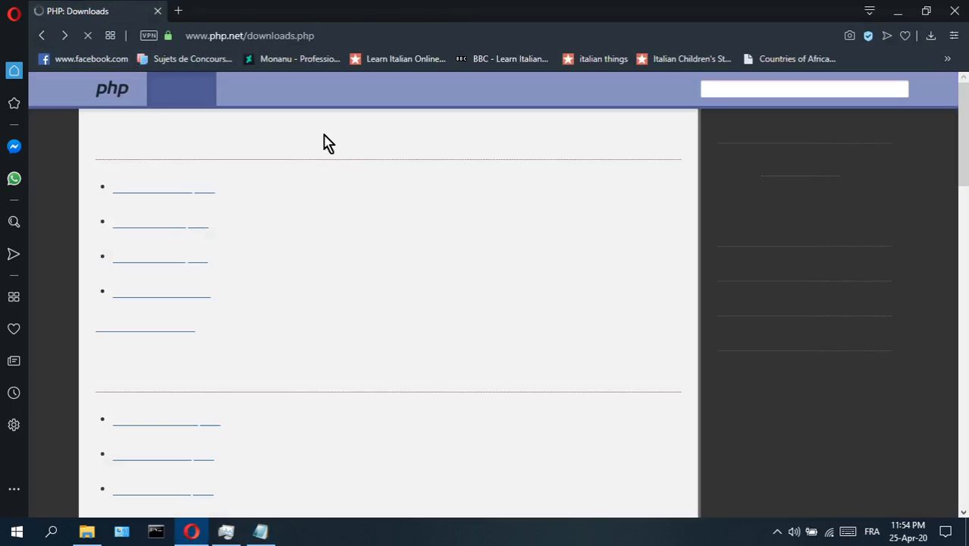
{"action": "left_click", "coordinate": [42, 36]}
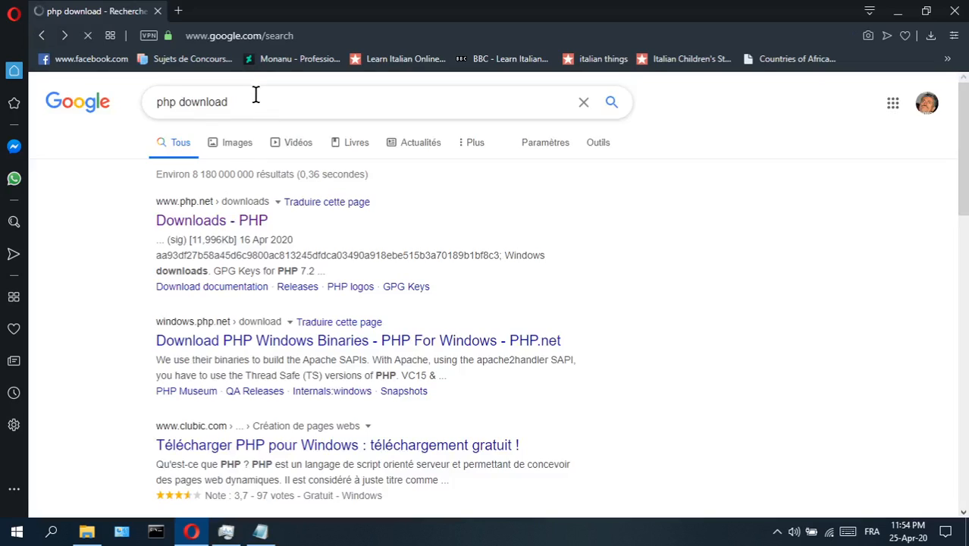
{"action": "triple_click", "coordinate": [255, 94]}
{"action": "type", "text": "nginx download"}
{"action": "key", "text": "Return"}
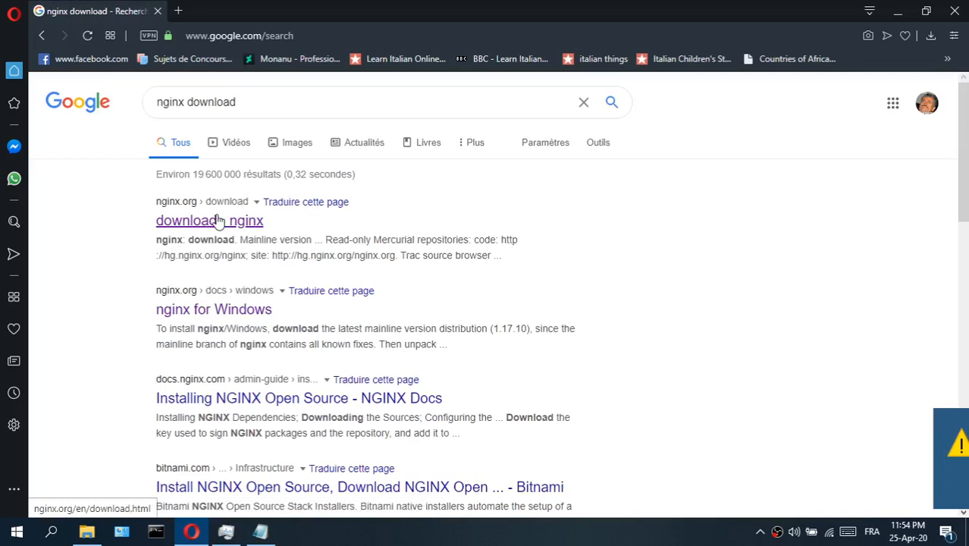
Open the nginx.org download page, dismiss the OBS Studio notification and highlight the stable version 1.18 row.
{"action": "left_click", "coordinate": [218, 219]}
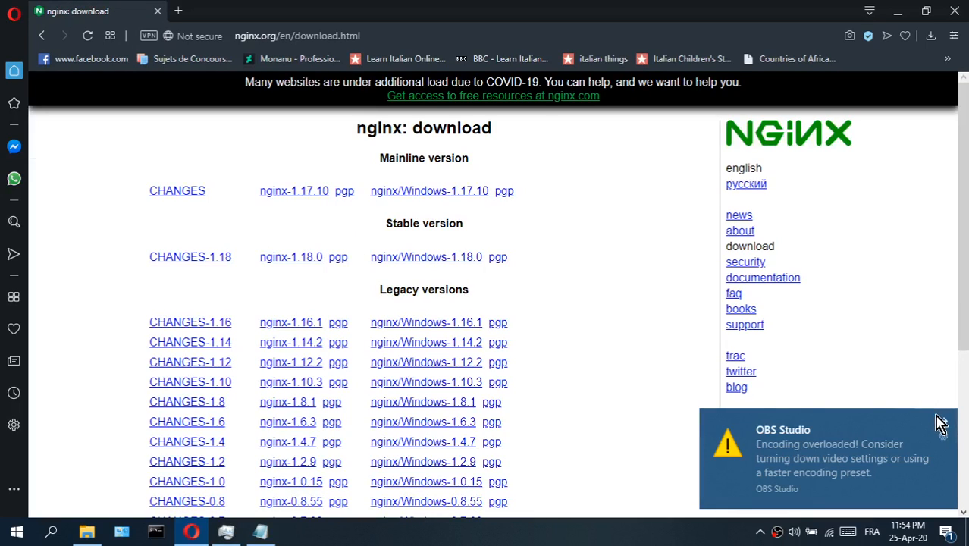
{"action": "scroll", "coordinate": [570, 356], "scroll_direction": "down", "scroll_amount": 1}
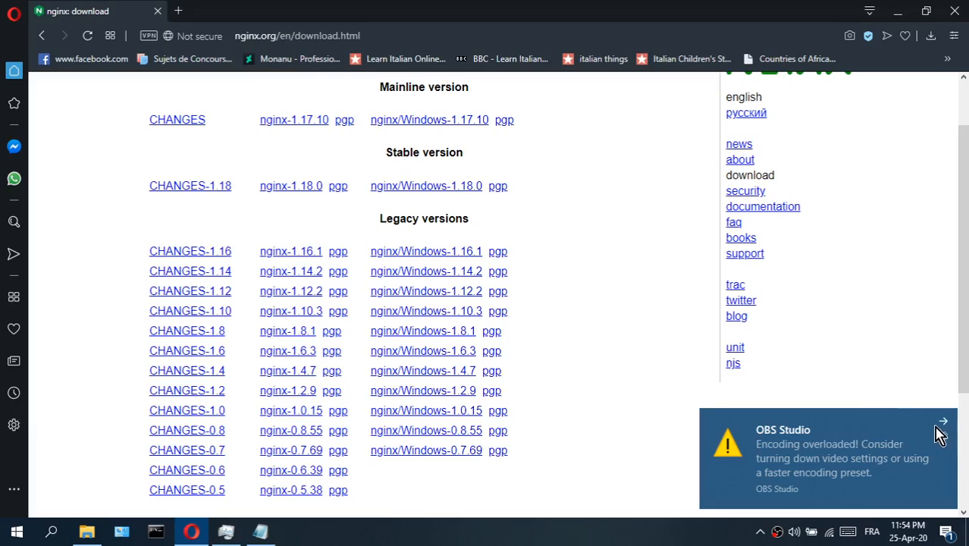
{"action": "left_click", "coordinate": [942, 423]}
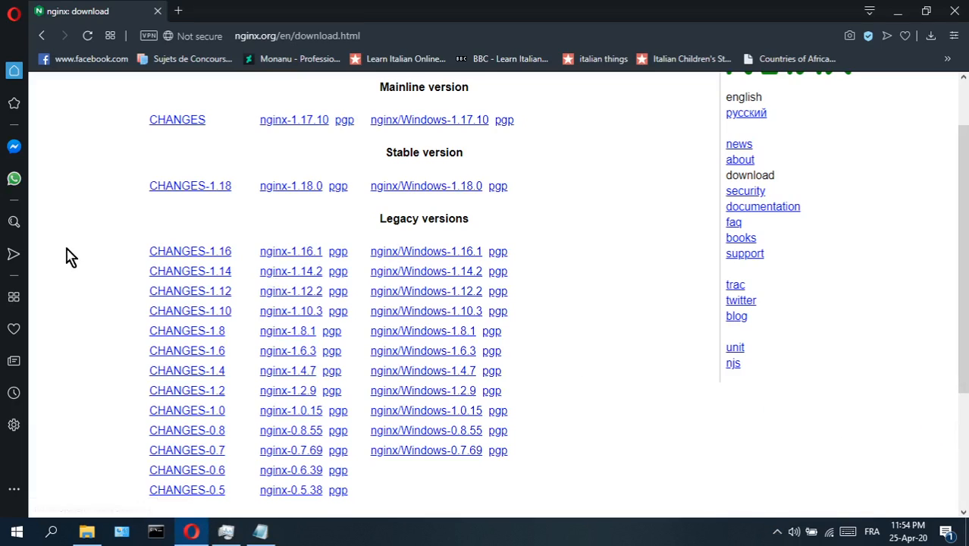
{"action": "scroll", "coordinate": [83, 250], "scroll_direction": "up", "scroll_amount": 1}
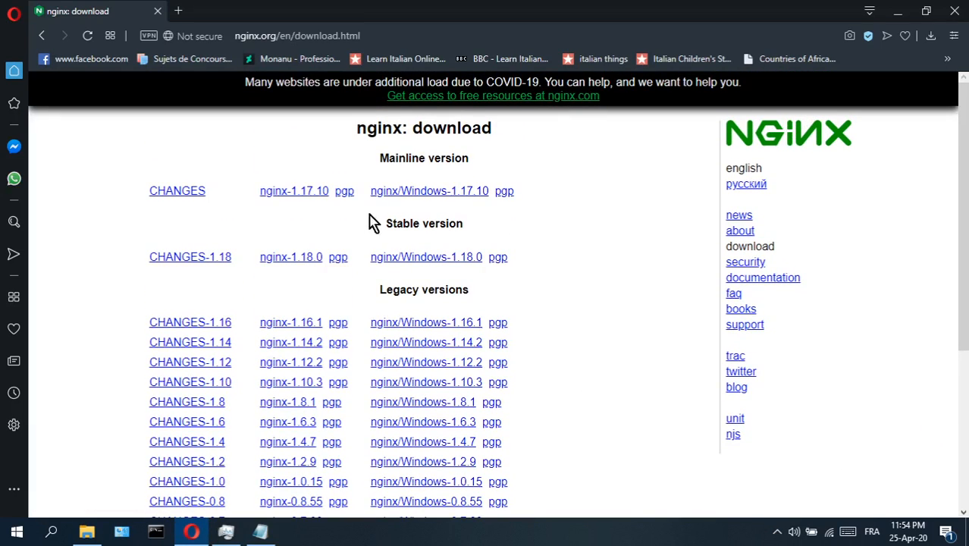
{"action": "mouse_move", "coordinate": [371, 245]}
{"action": "left_mouse_down"}
{"action": "mouse_move", "coordinate": [541, 267]}
{"action": "mouse_move", "coordinate": [383, 246]}
{"action": "left_mouse_up"}
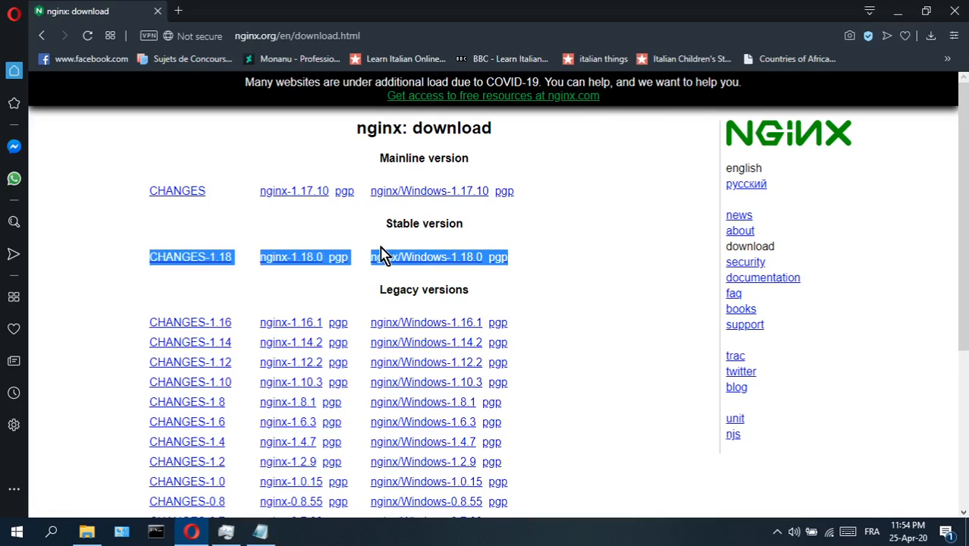
{"action": "left_click", "coordinate": [566, 259]}
Switch to Notepad and add the lines "choose the stable version." and "i have it already downloaded too.".
{"action": "left_click", "coordinate": [260, 531]}
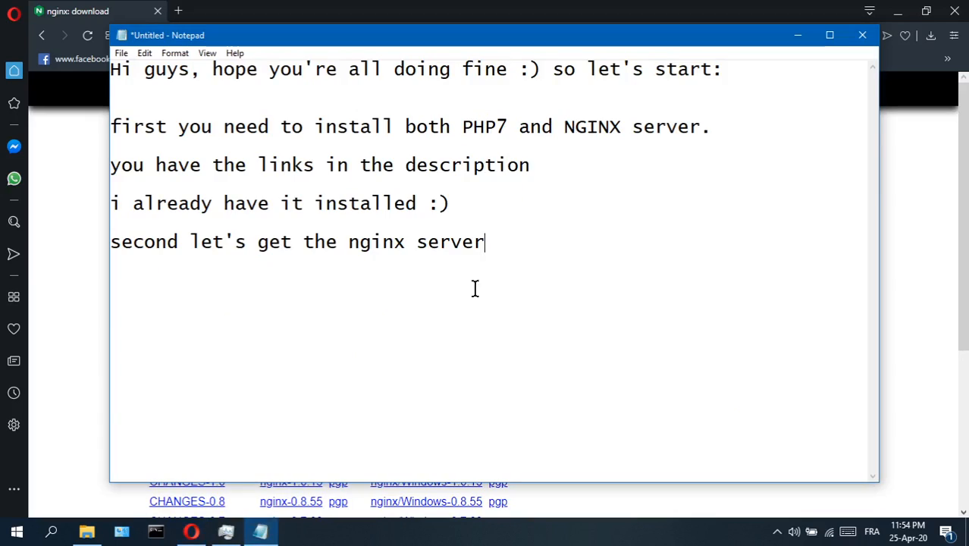
{"action": "type", "text": "choos"}
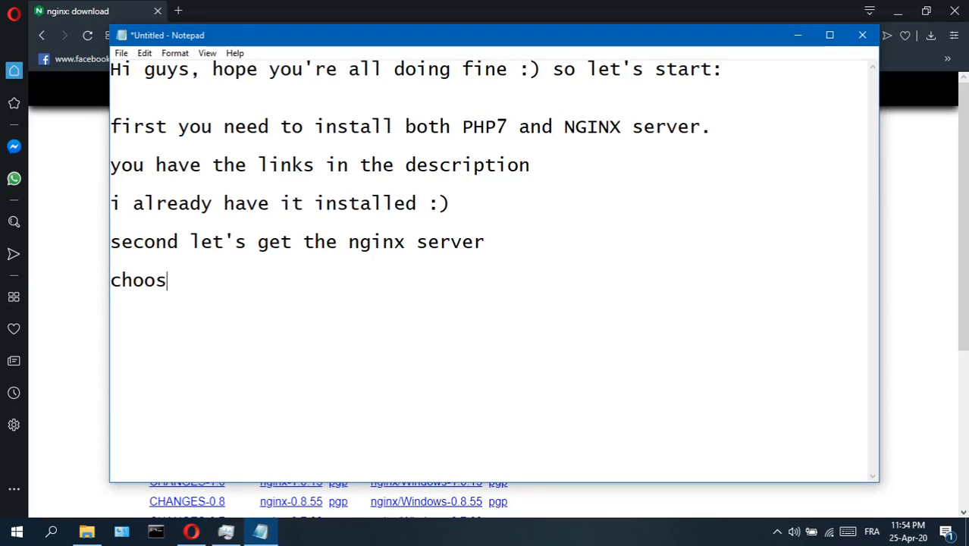
{"action": "type", "text": "e the stable version.µ"}
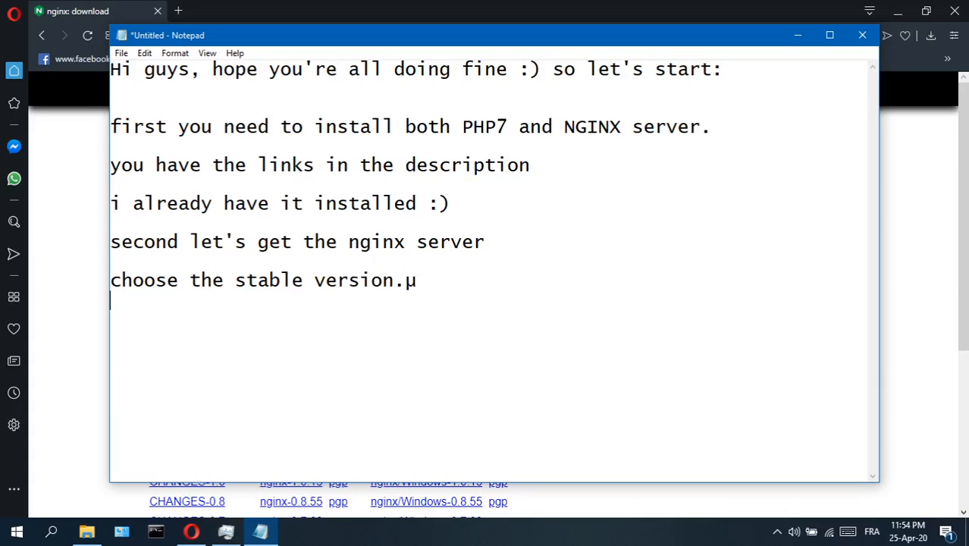
{"action": "type", "text": "i have it already downloaded too."}
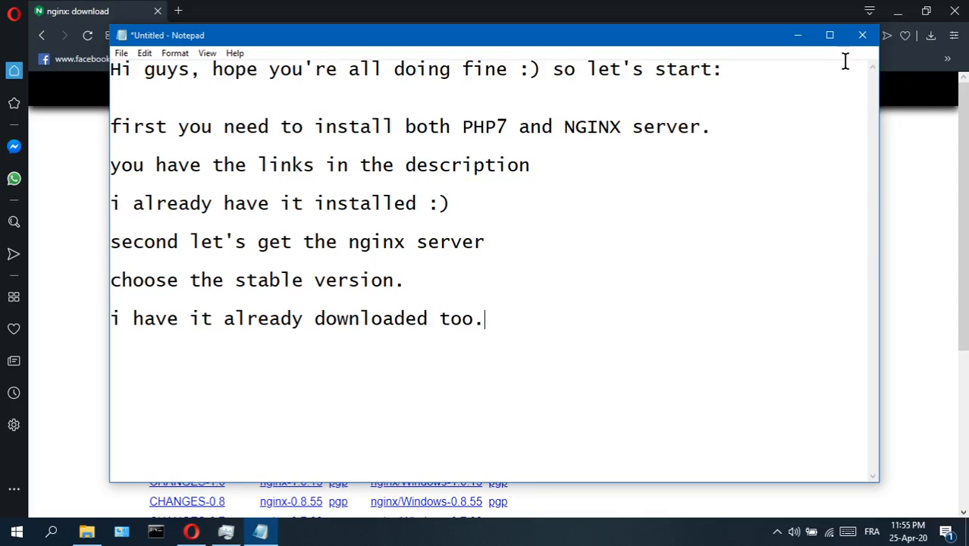
Switch to File Explorer, view the downloaded archives in the php+nginx folder on drive D, and return to the drive's root.
{"action": "left_click", "coordinate": [798, 35]}
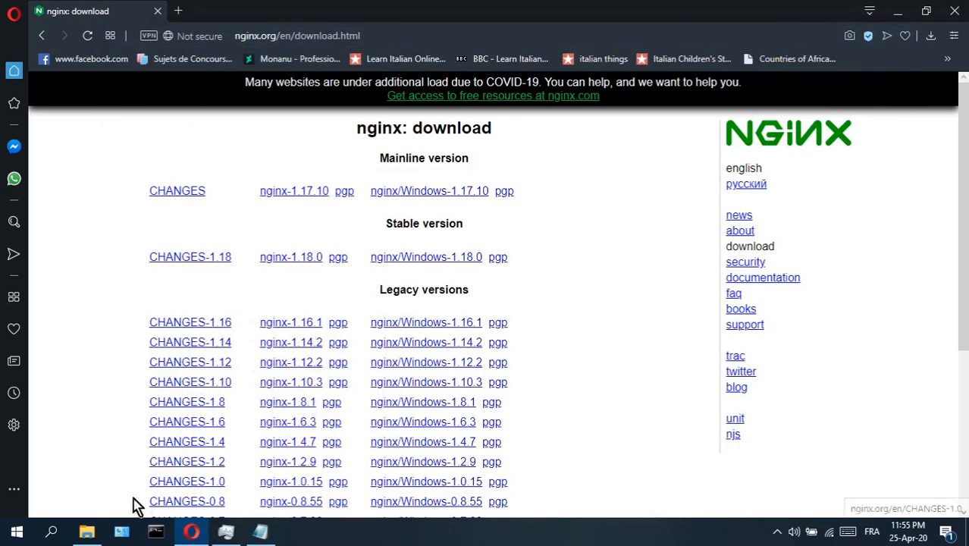
{"action": "left_click", "coordinate": [86, 531]}
{"action": "scroll", "coordinate": [189, 379], "scroll_direction": "down", "scroll_amount": 2}
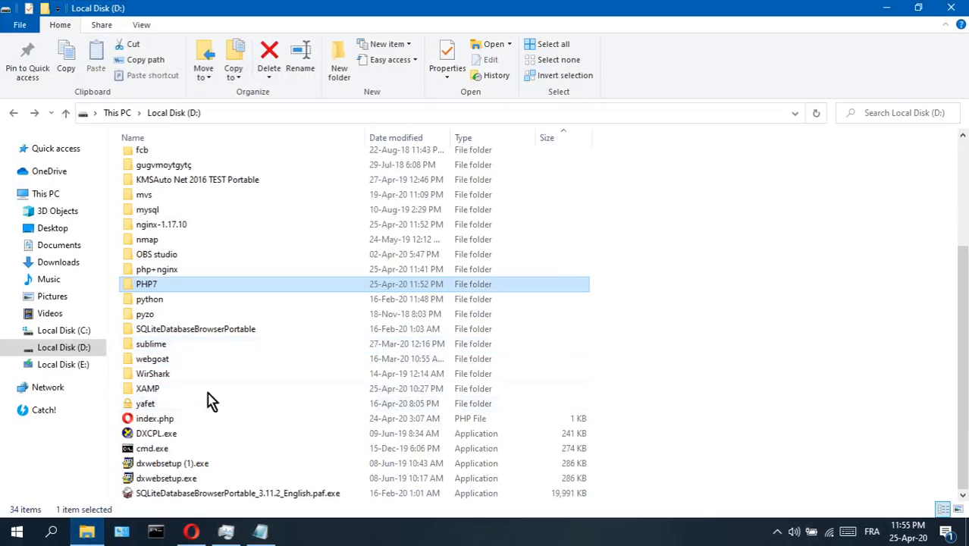
{"action": "left_click", "coordinate": [184, 270]}
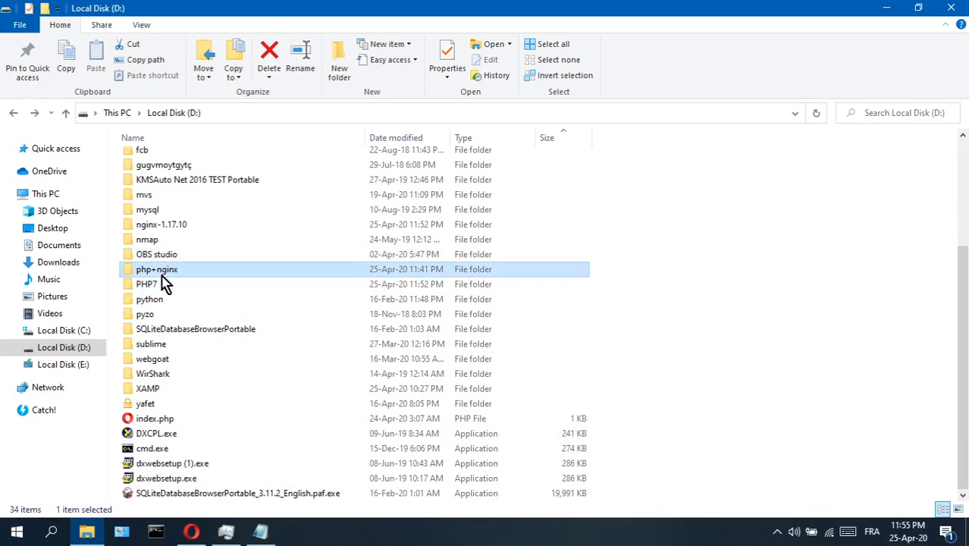
{"action": "double_click", "coordinate": [162, 270]}
{"action": "left_click", "coordinate": [171, 174]}
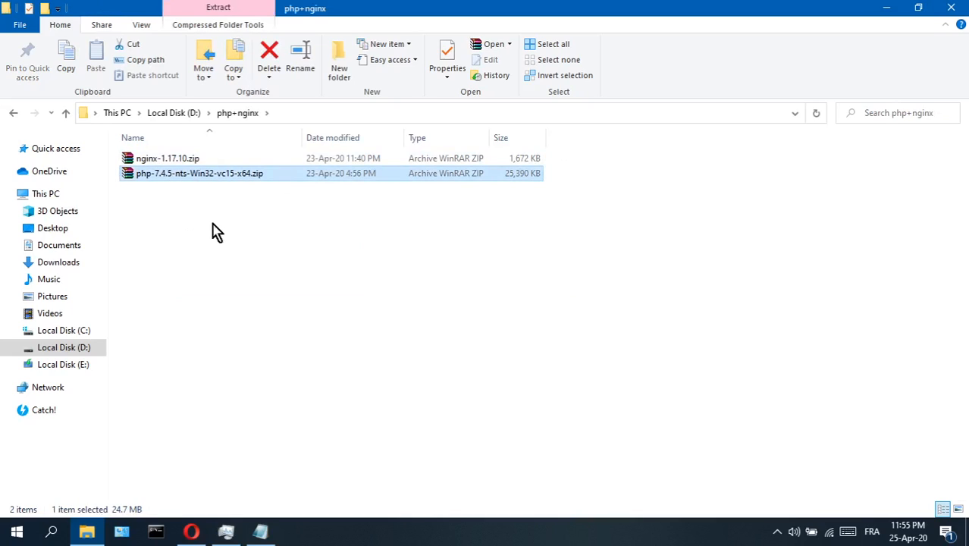
{"action": "left_click", "coordinate": [13, 113]}
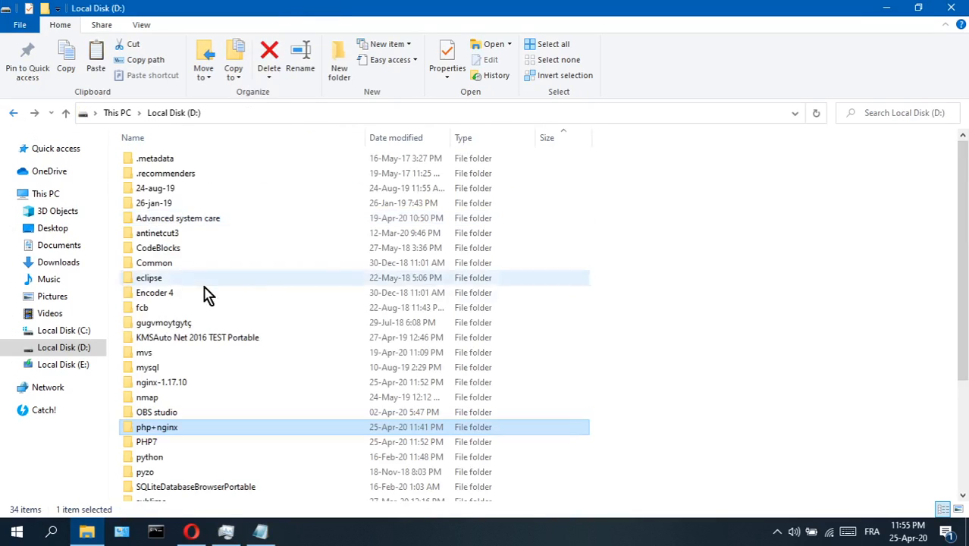
Select the PHP7 folder on drive D, switch to Notepad and add the line "Create a file named PHP7 uppercase and no space".
{"action": "left_click", "coordinate": [169, 442]}
{"action": "scroll", "coordinate": [262, 402], "scroll_direction": "down", "scroll_amount": 3}
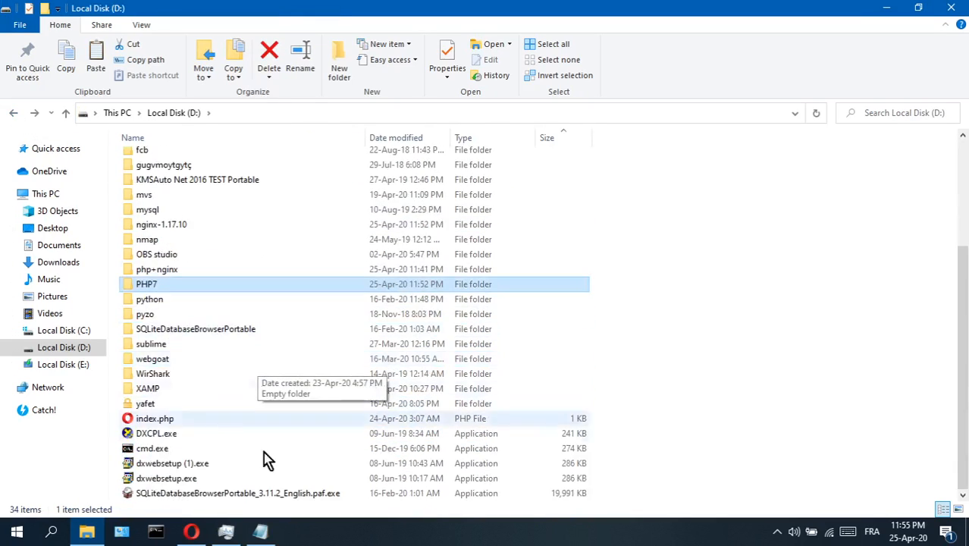
{"action": "left_click", "coordinate": [261, 533]}
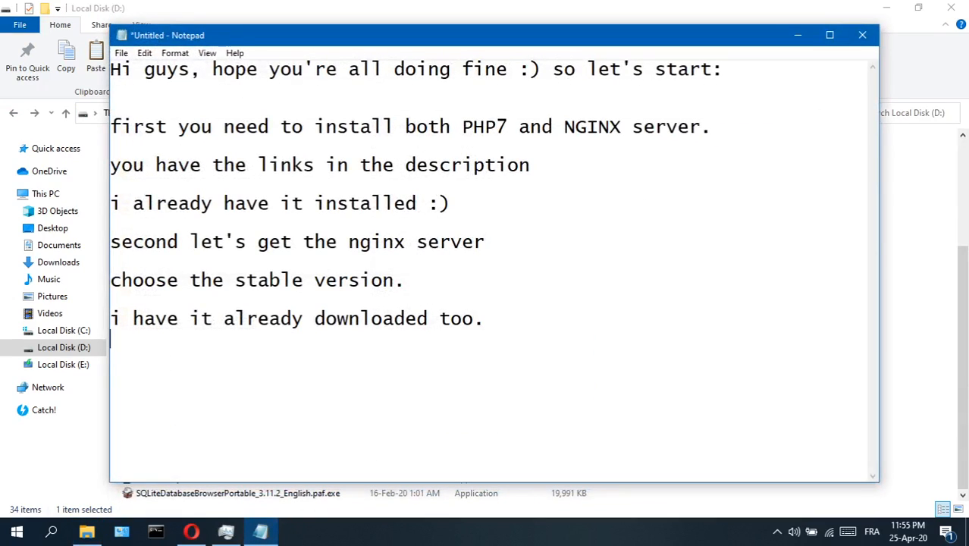
{"action": "type", "text": "Create a "}
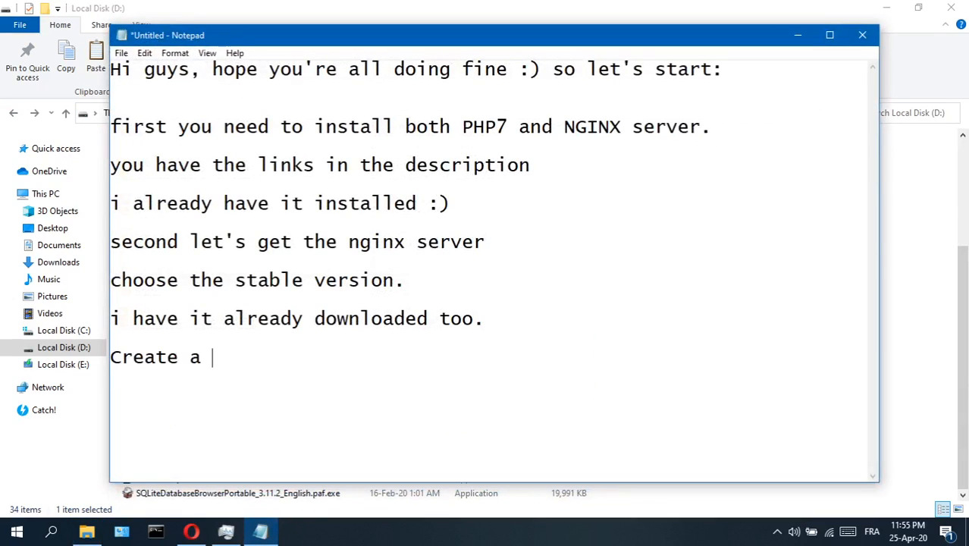
{"action": "type", "text": "file named PHP7"}
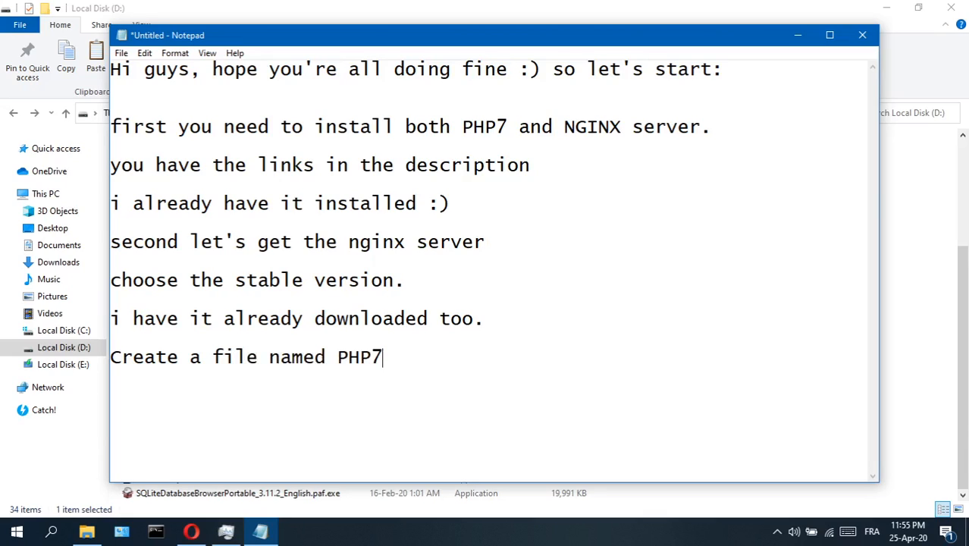
{"action": "type", "text": " full c"}
{"action": "key", "text": "BackSpace"}
{"action": "key", "text": "BackSpace"}
{"action": "key", "text": "BackSpace"}
{"action": "key", "text": "BackSpace"}
{"action": "key", "text": "BackSpace"}
{"action": "key", "text": "BackSpace"}
{"action": "key", "text": "BackSpace"}
{"action": "key", "text": "BackSpace"}
{"action": "key", "text": "BackSpace"}
{"action": "key", "text": "BackSpace"}
{"action": "type", "text": "uppercase and no space"}
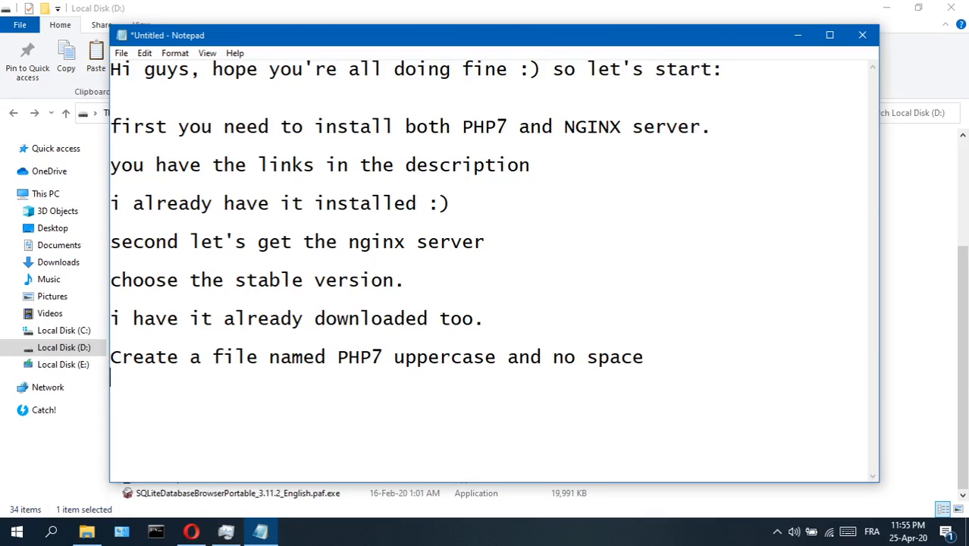
Add the lines "extract the zip file ( thanks winrar XD )" and "and do the same to nginx" to the notes.
{"action": "key", "text": "Return"}
{"action": "key", "text": "Return"}
{"action": "type", "text": "extrac"}
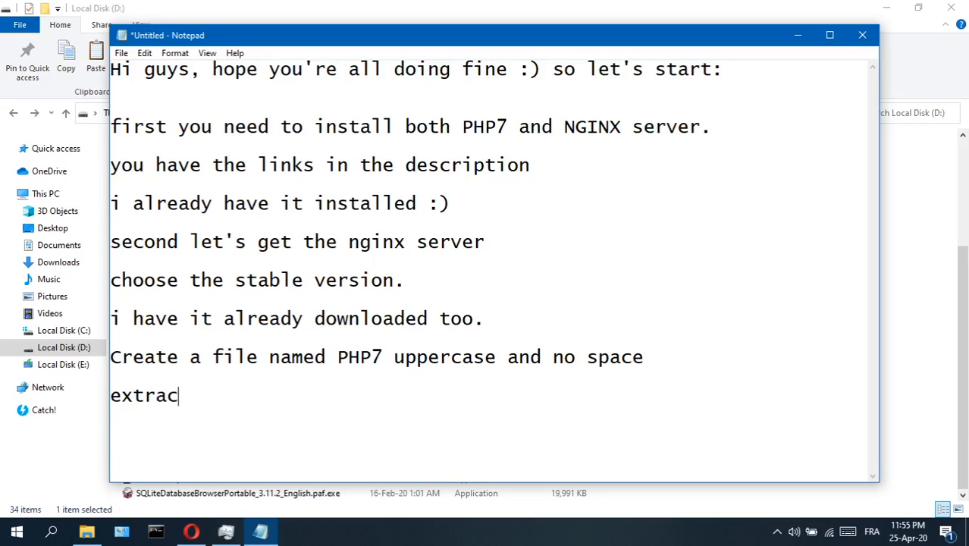
{"action": "type", "text": "t the zip file ( thanks winrar XD"}
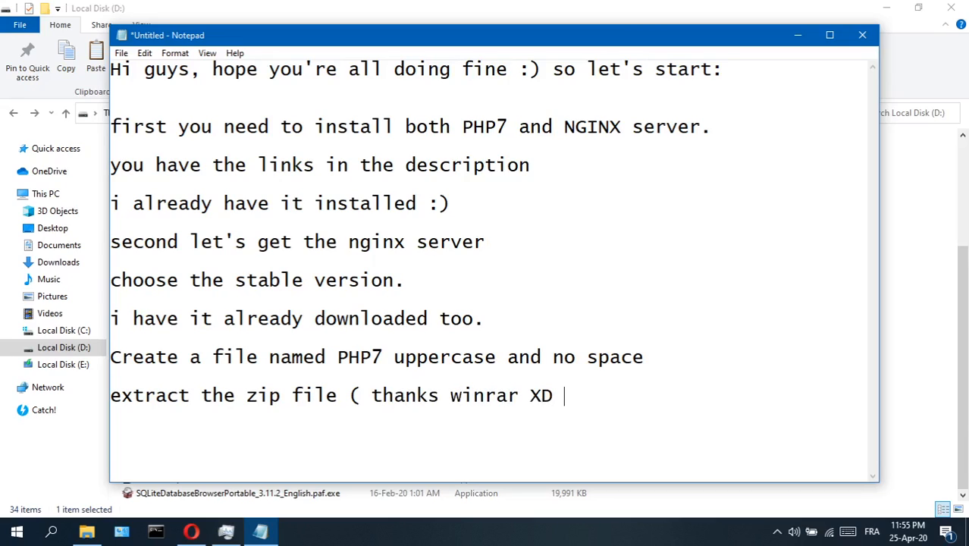
{"action": "key", "text": "Return"}
{"action": "type", "text": "and do the same to nginx"}
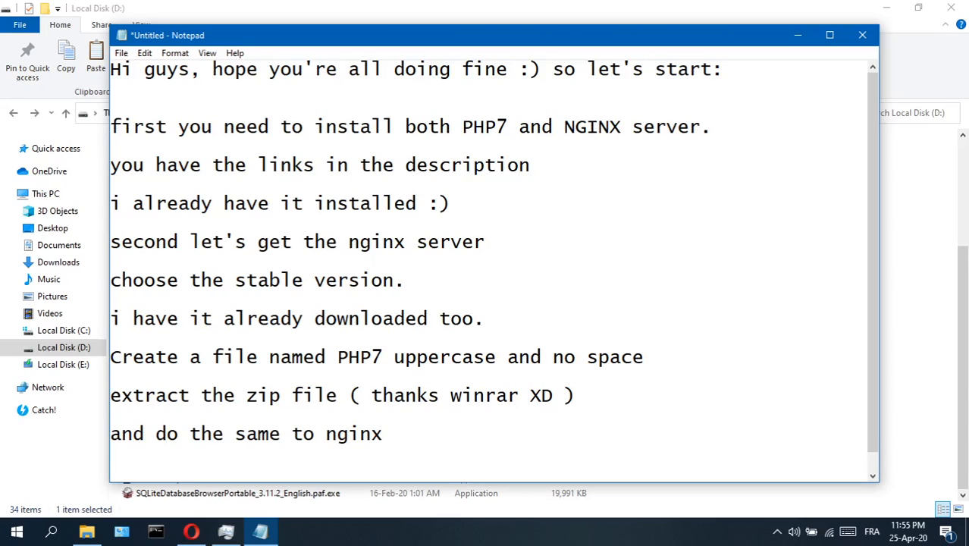
{"action": "key", "text": "Return"}
{"action": "key", "text": "Return"}
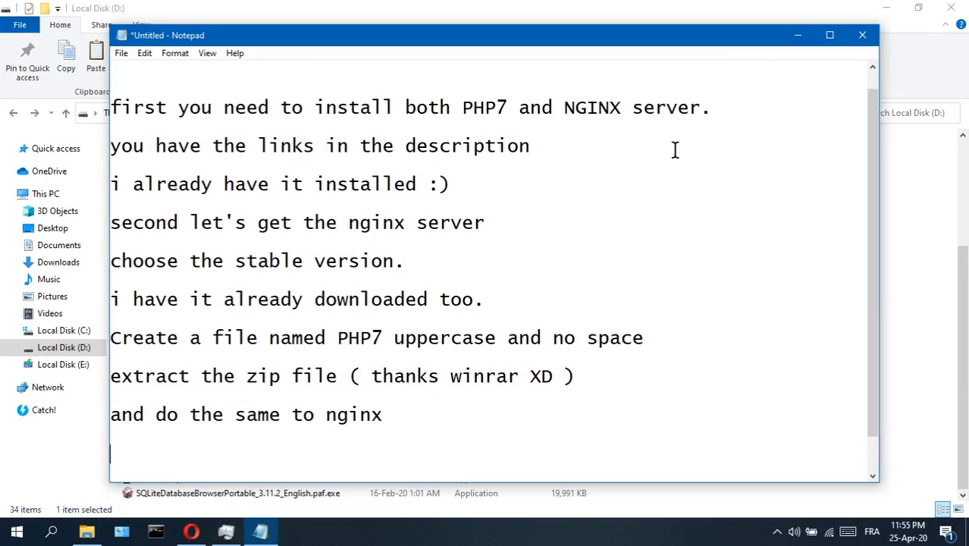
Switch to File Explorer, open the PHP7 folder on drive D and paste the copied archive php-7.4.5-nts-Win32-vc15-x64.zip into it.
{"action": "left_click", "coordinate": [798, 35]}
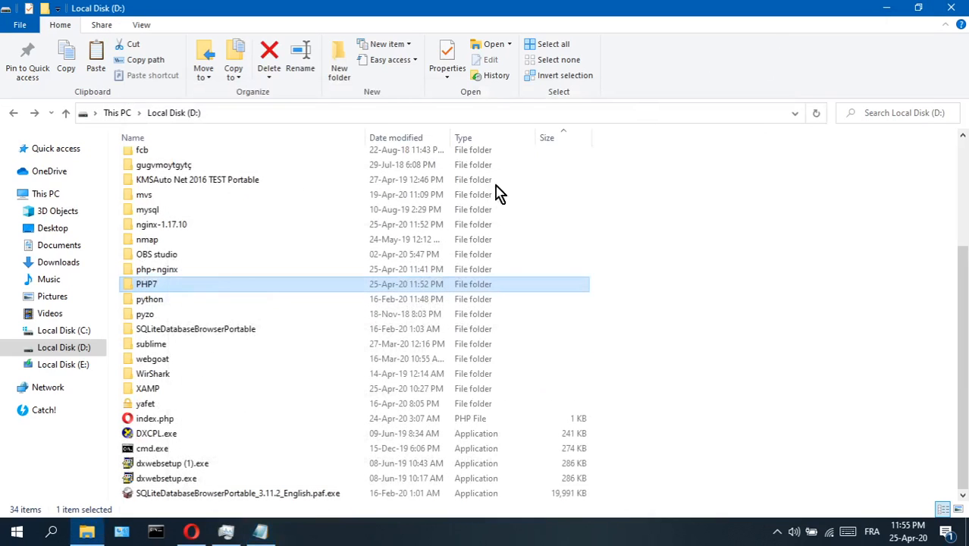
{"action": "double_click", "coordinate": [147, 284]}
{"action": "right_click", "coordinate": [170, 201]}
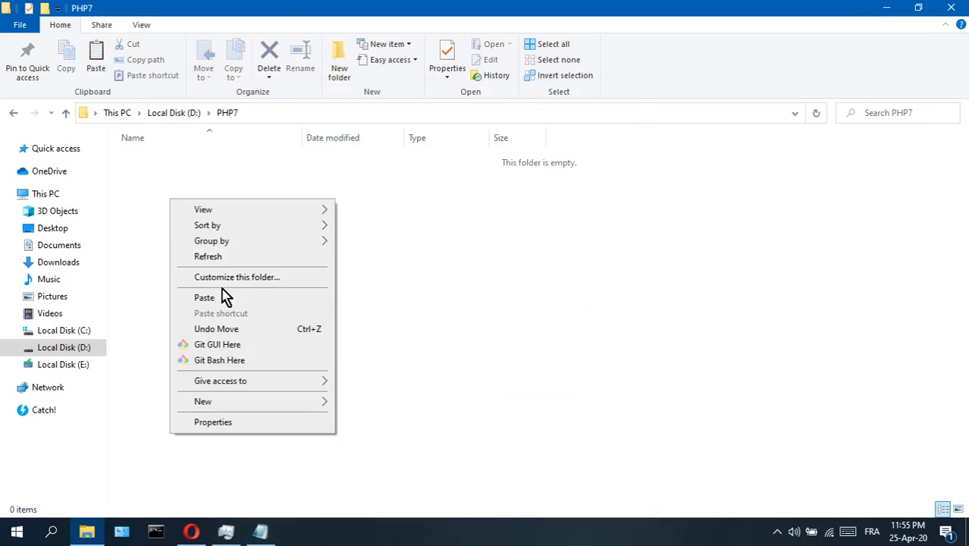
{"action": "left_click", "coordinate": [224, 296]}
Extract the PHP archive directly into the PHP7 folder with WinRAR and look through the extracted files.
{"action": "right_click", "coordinate": [196, 161]}
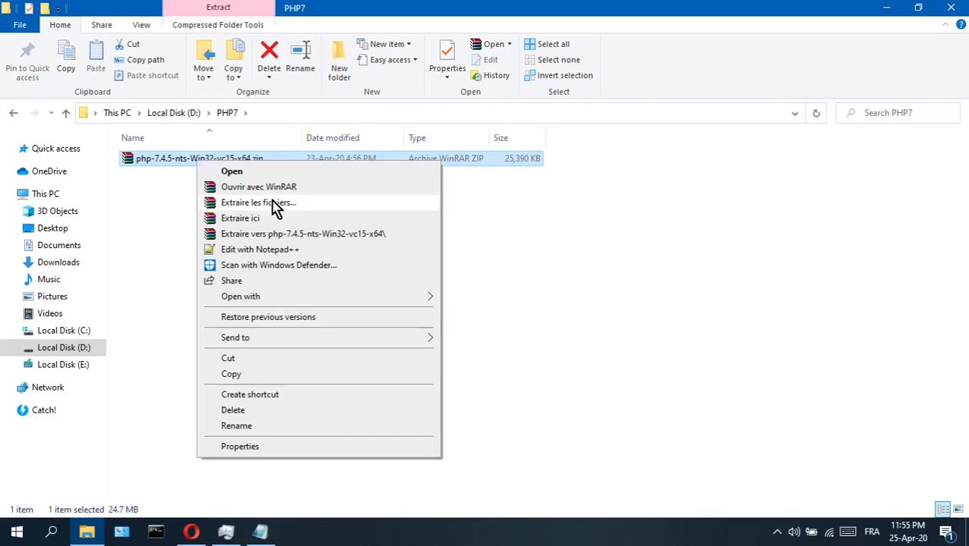
{"action": "left_click", "coordinate": [269, 219]}
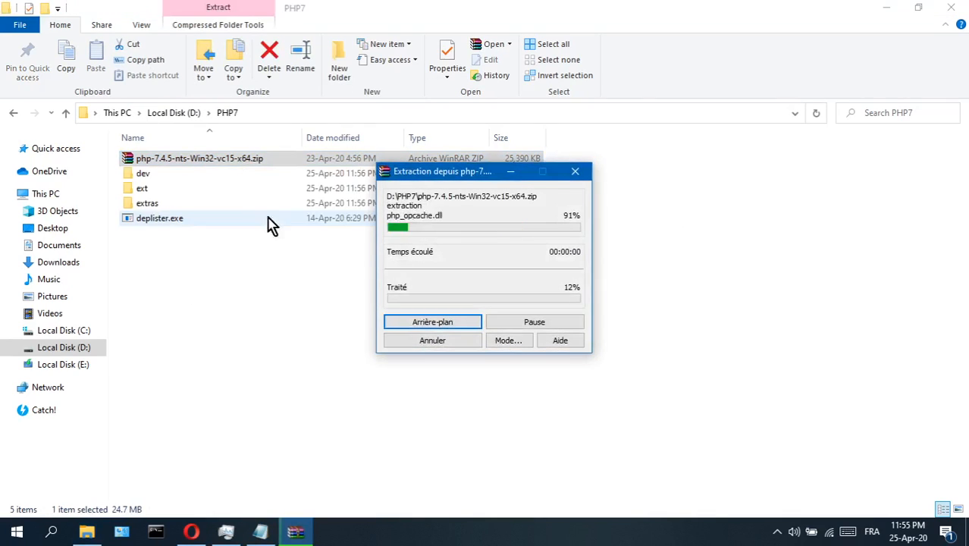
{"action": "left_click_drag", "start_coordinate": [433, 173], "coordinate": [503, 145]}
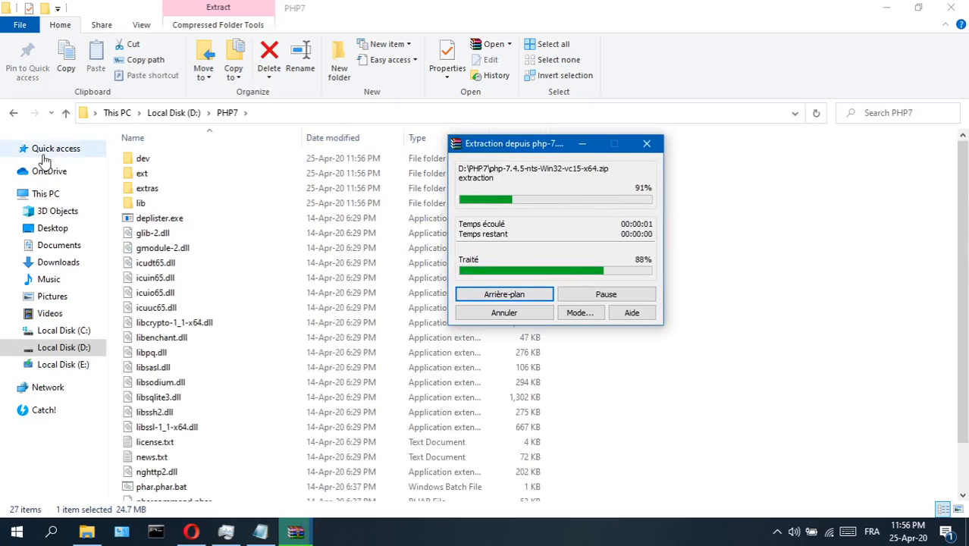
{"action": "scroll", "coordinate": [154, 241], "scroll_direction": "down", "scroll_amount": 5}
{"action": "scroll", "coordinate": [154, 242], "scroll_direction": "up", "scroll_amount": 5}
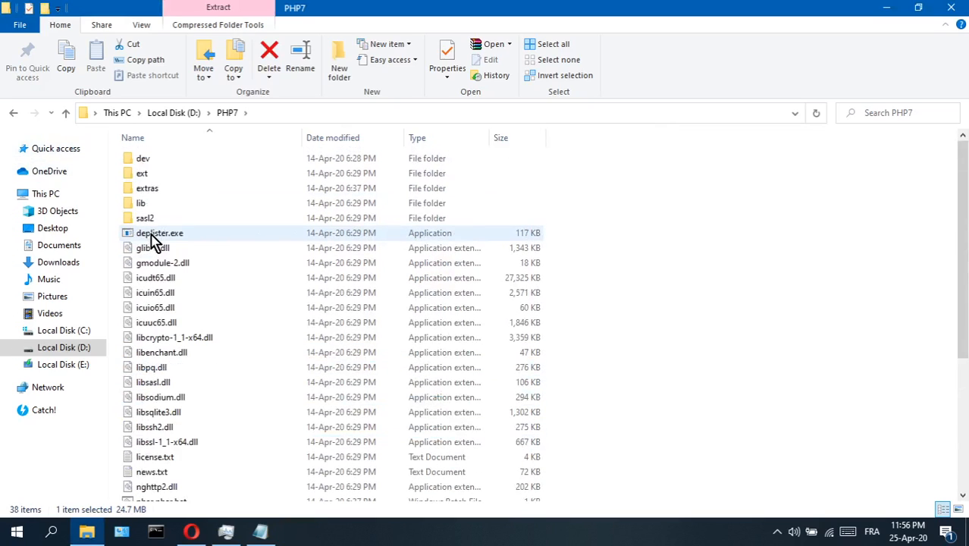
Switch to Notepad and add "let's set the environment variable so that the system can find the path whenever we call php".
{"action": "left_click", "coordinate": [260, 532]}
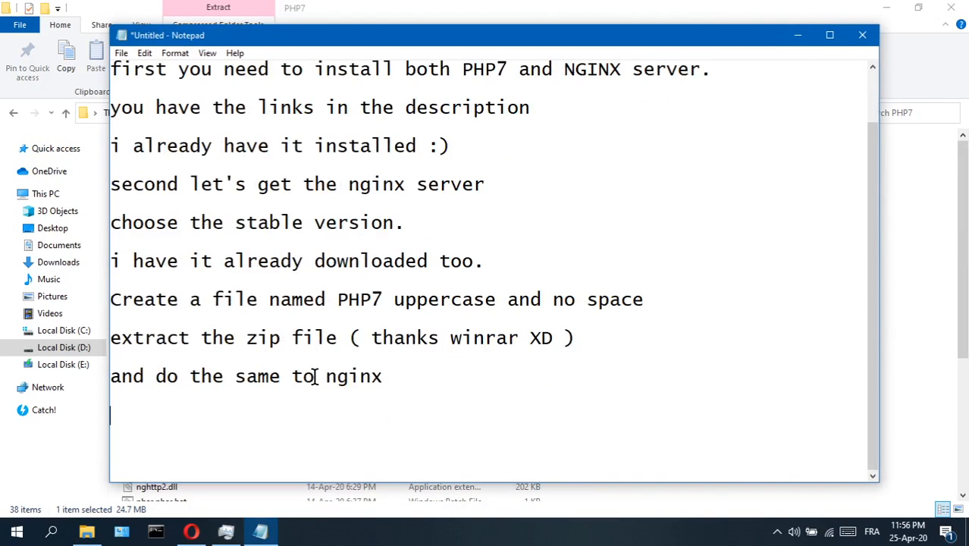
{"action": "type", "text": "let's set the environ"}
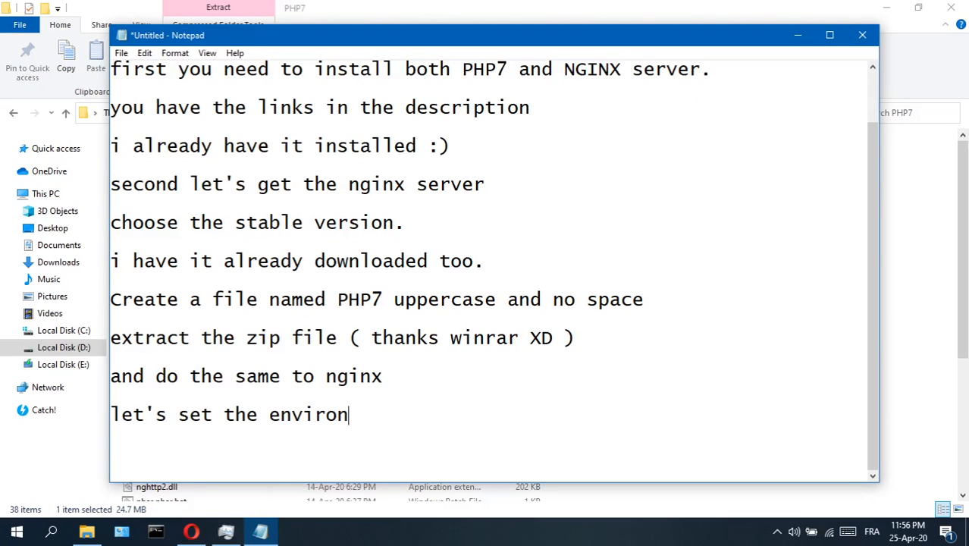
{"action": "type", "text": "ment variable so that t"}
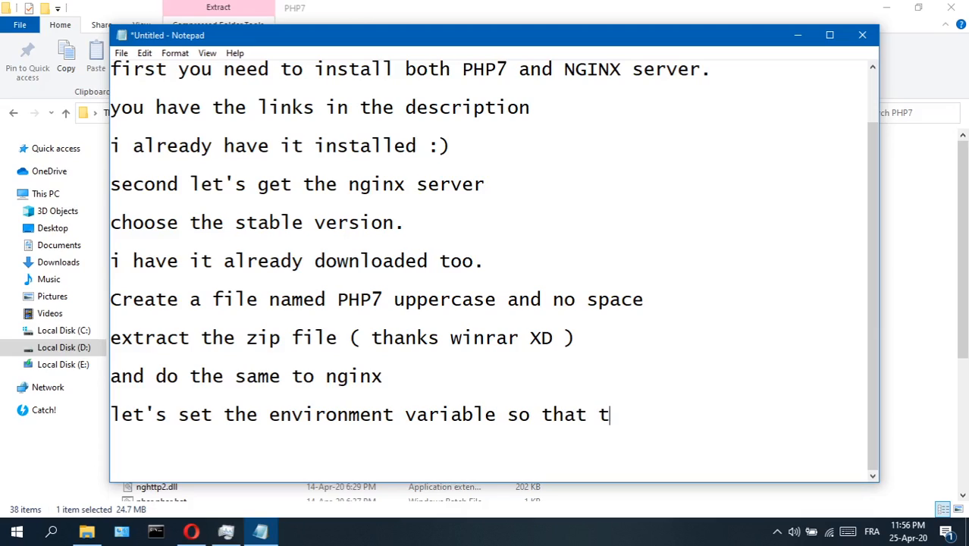
{"action": "type", "text": "he system can"}
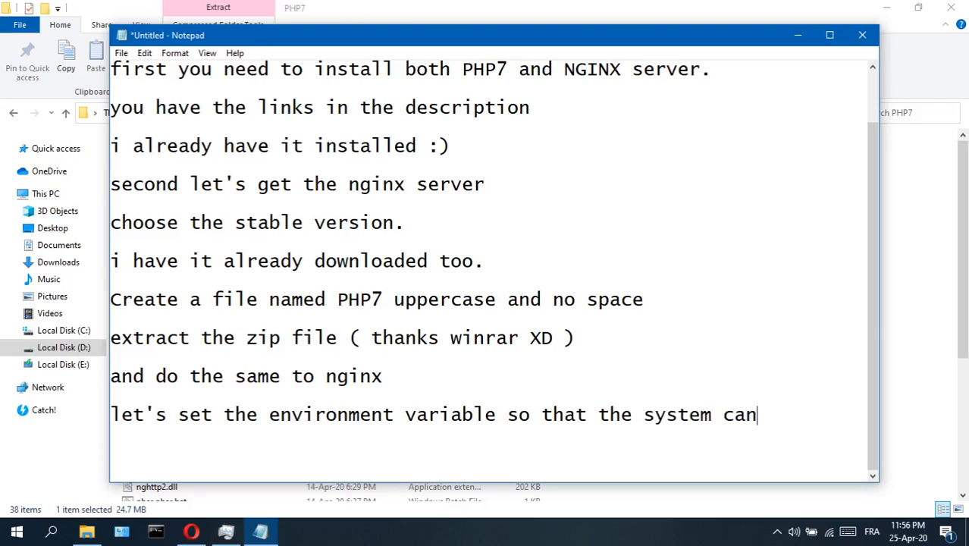
{"action": "type", "text": " find the "}
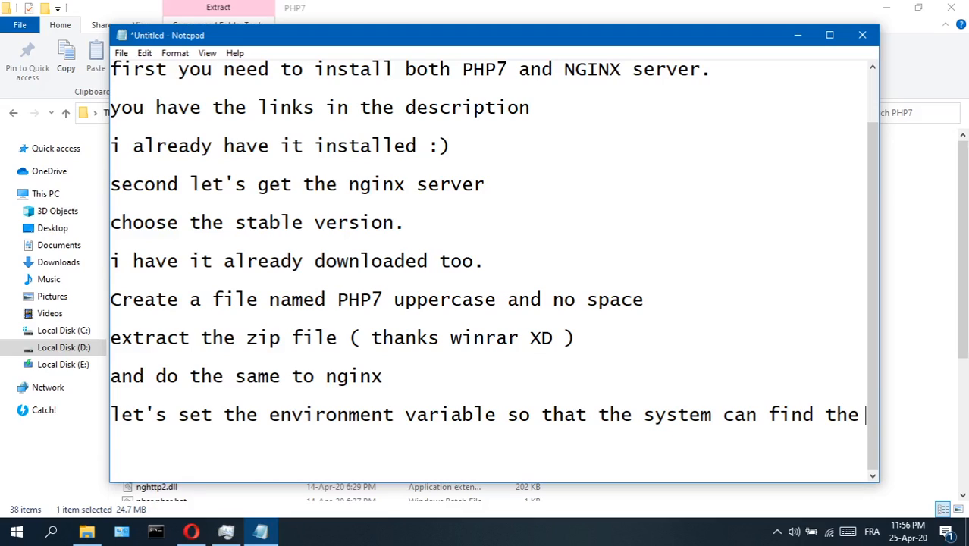
{"action": "type", "text": "path whenever we call php"}
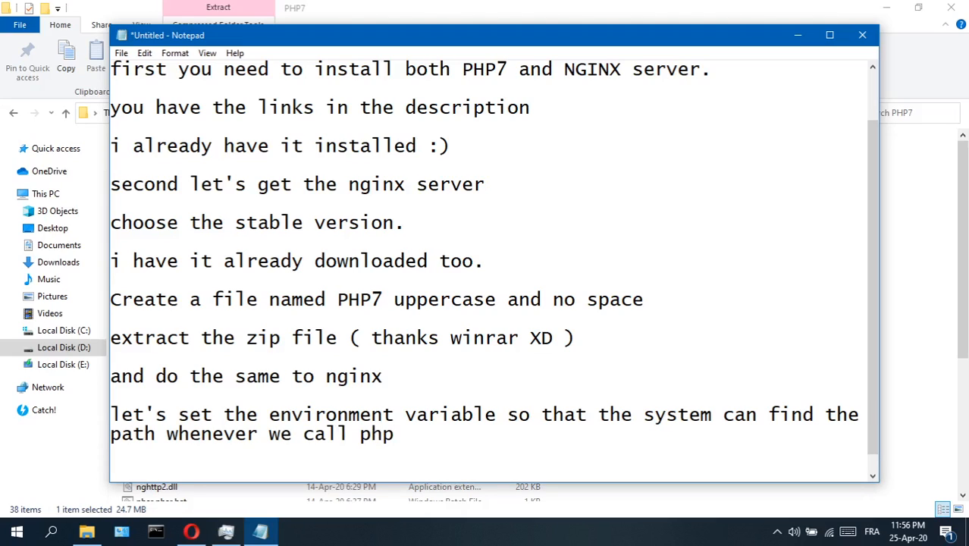
Minimize Notepad, search Windows for "enviro" and open the Environment Variables dialog from the system properties.
{"action": "left_click", "coordinate": [797, 36]}
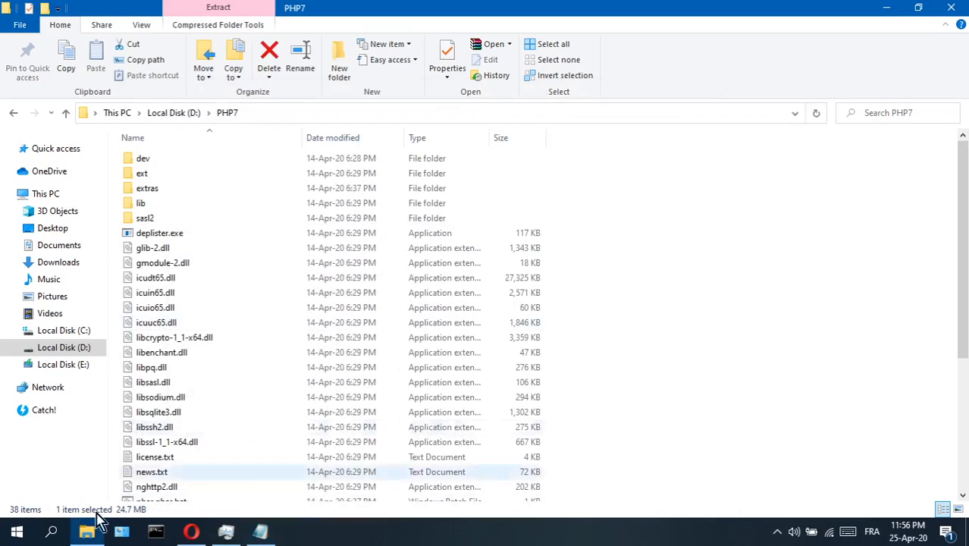
{"action": "left_click", "coordinate": [50, 533]}
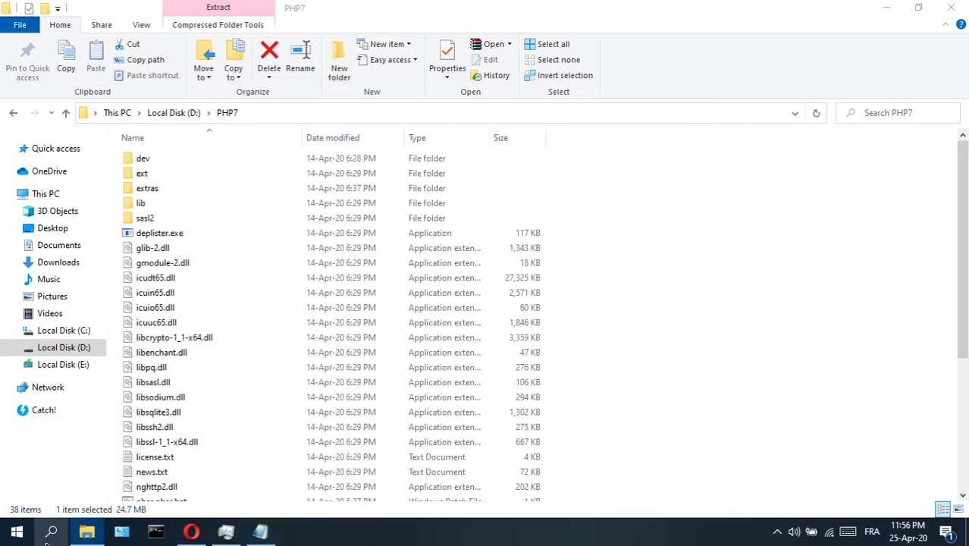
{"action": "type", "text": "enviro"}
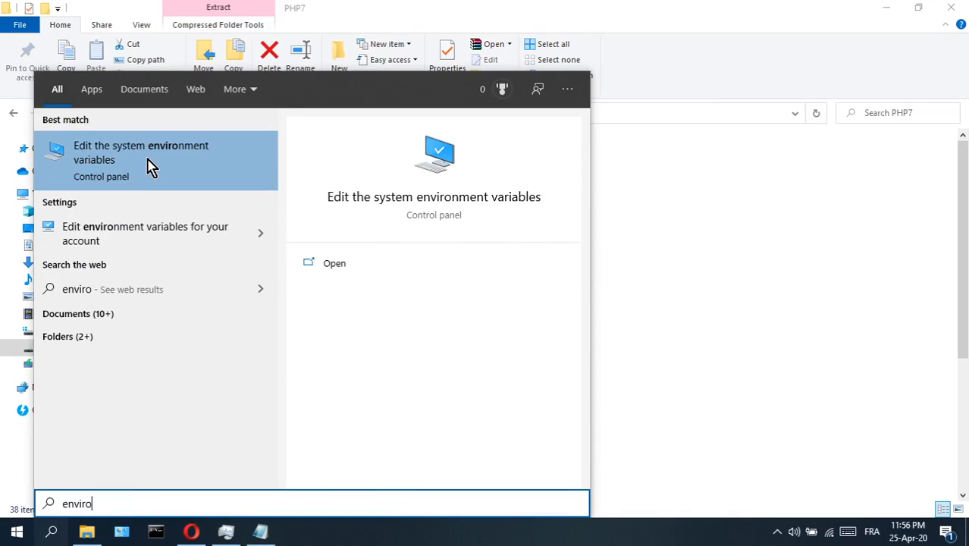
{"action": "left_click", "coordinate": [150, 167]}
{"action": "left_click", "coordinate": [254, 314]}
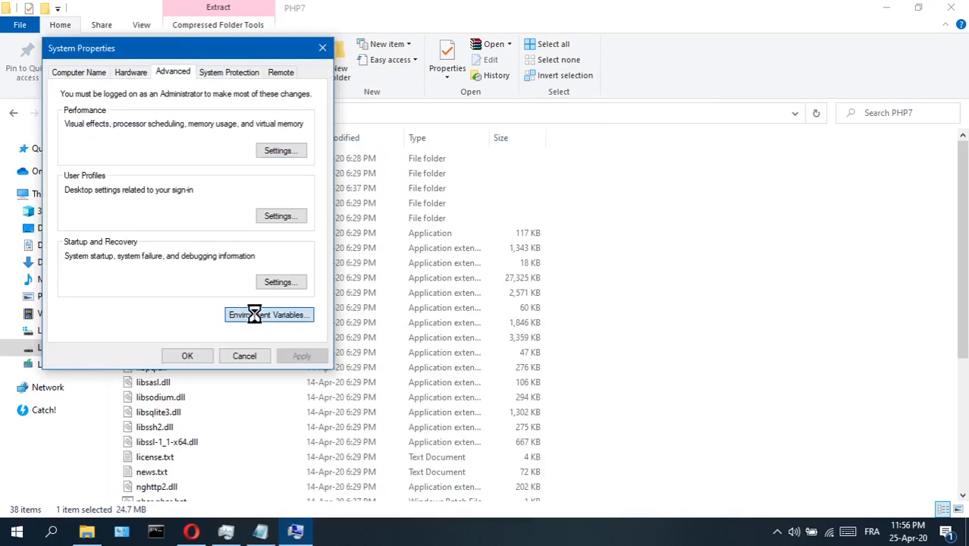
{"action": "double_click", "coordinate": [396, 157]}
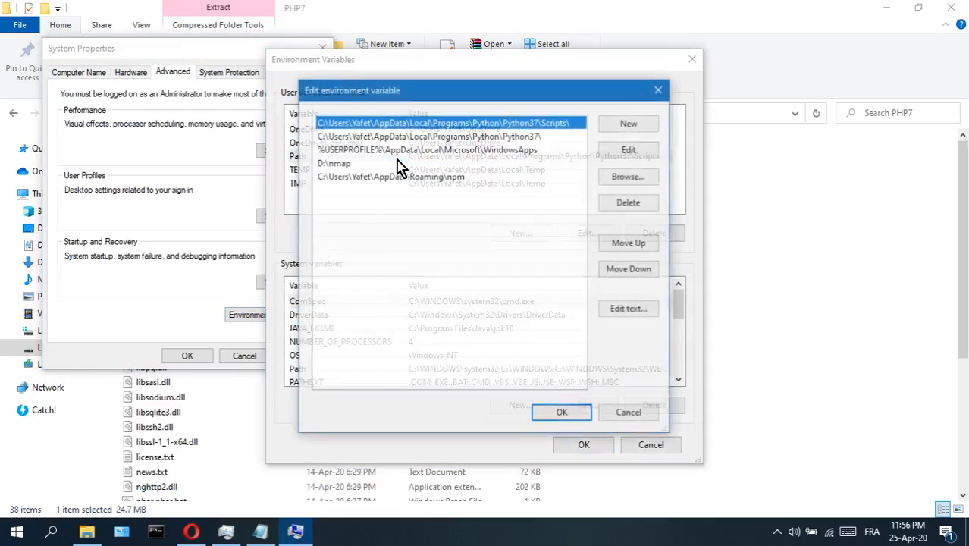
{"action": "left_click", "coordinate": [384, 194]}
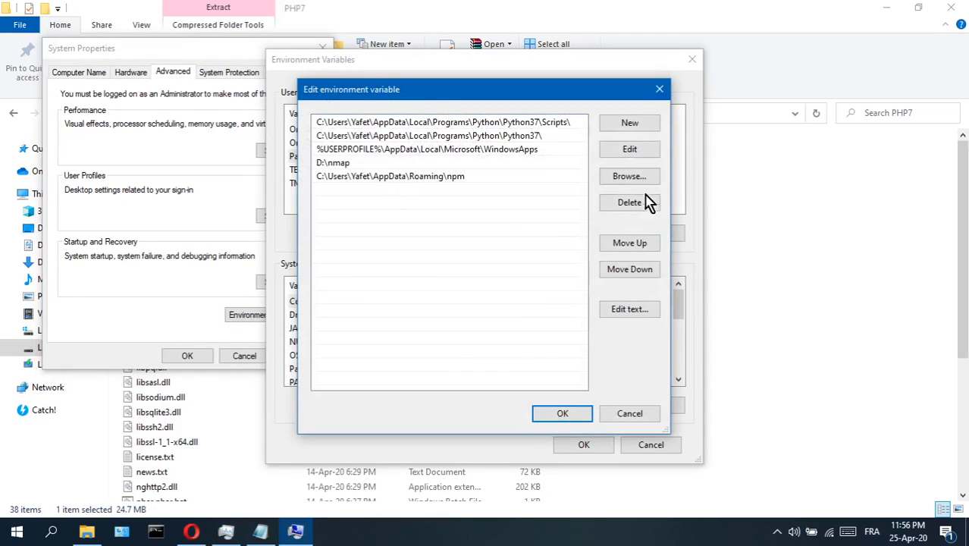
{"action": "left_click", "coordinate": [645, 152]}
{"action": "left_click", "coordinate": [660, 90]}
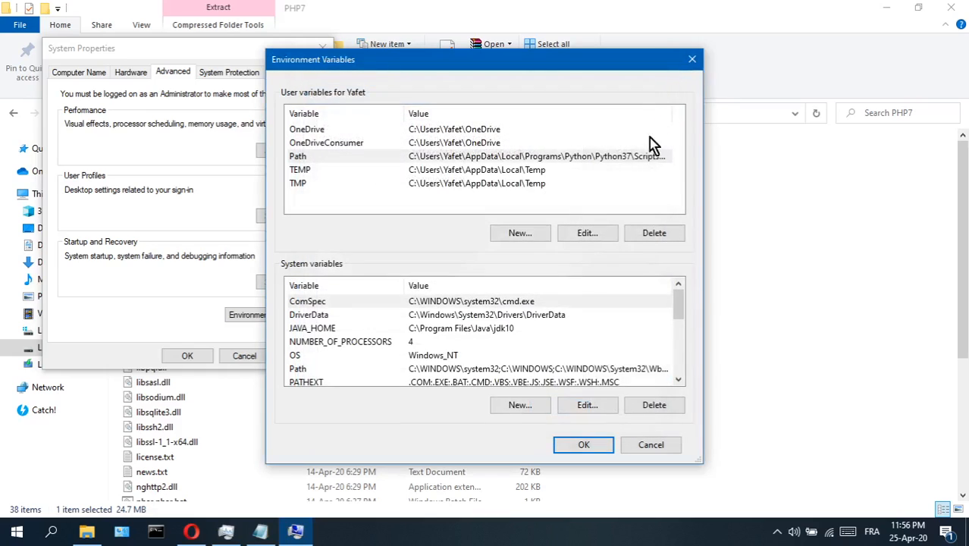
Open the user Path variable for editing and start a new entry in its list.
{"action": "left_click", "coordinate": [433, 157]}
{"action": "left_click", "coordinate": [585, 235]}
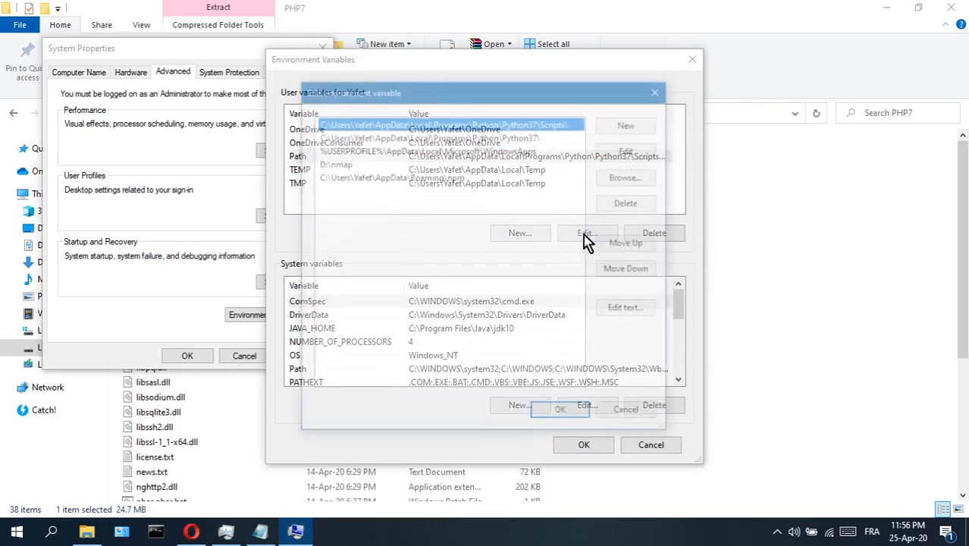
{"action": "left_click", "coordinate": [392, 201]}
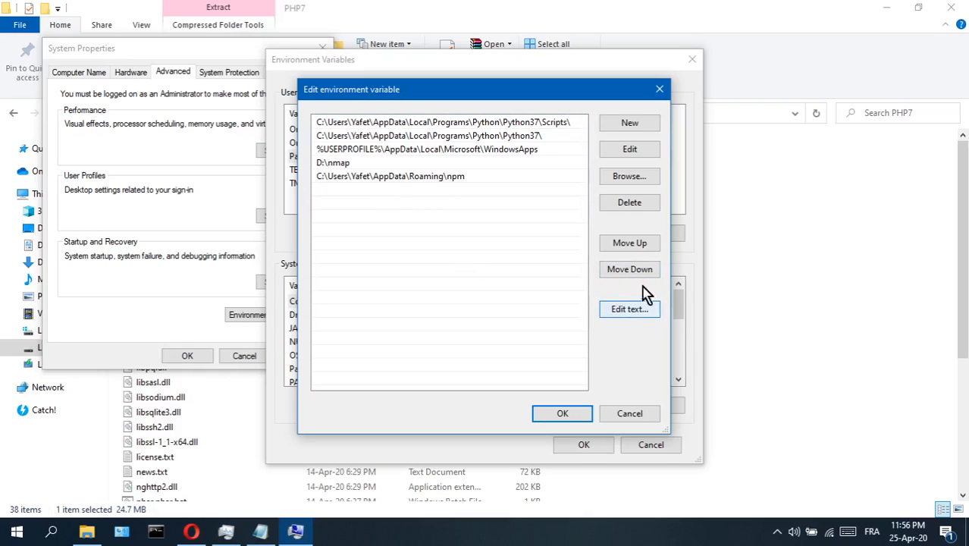
{"action": "left_click", "coordinate": [641, 124]}
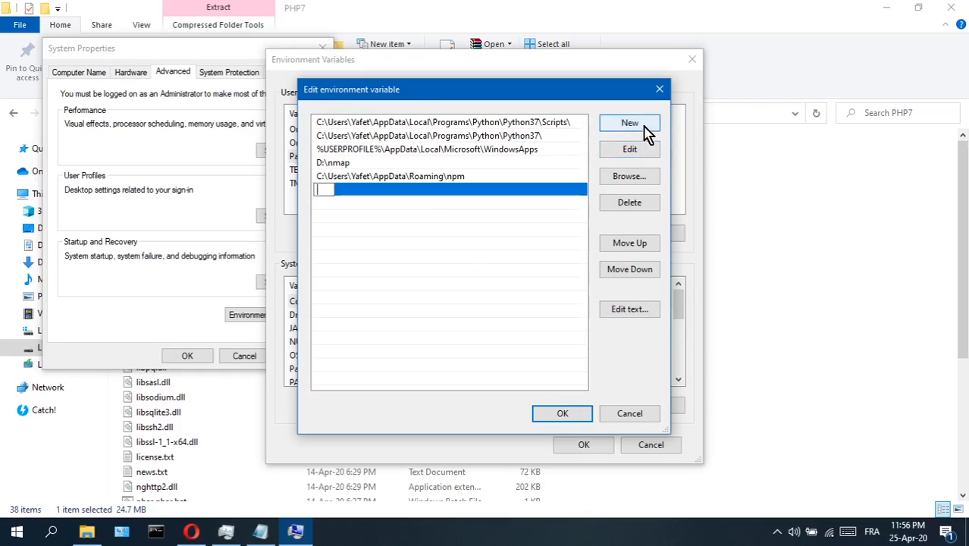
Switch to File Explorer and copy the PHP7 folder's full path, D:\PHP7.
{"action": "left_click", "coordinate": [414, 9]}
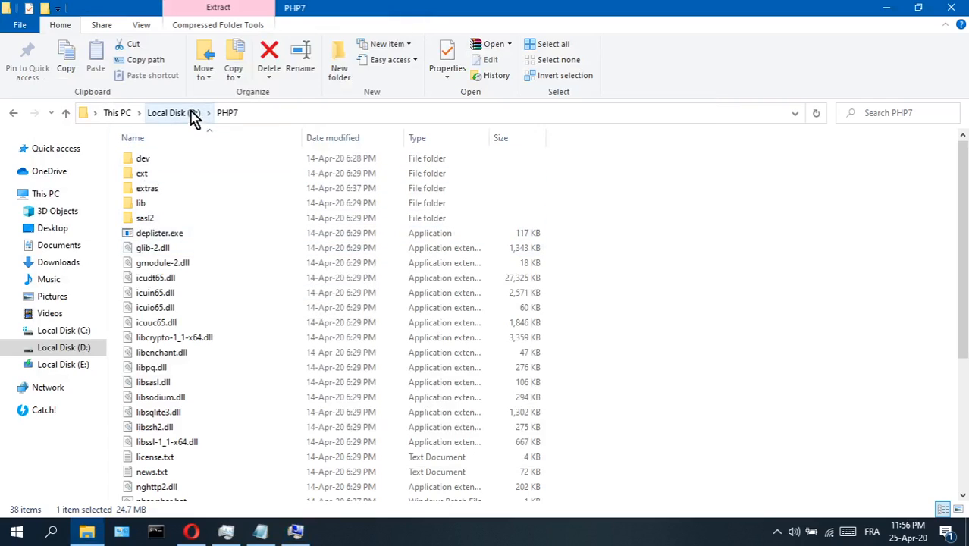
{"action": "left_click", "coordinate": [262, 115]}
{"action": "key", "text": "ctrl+c"}
{"action": "left_click", "coordinate": [262, 114]}
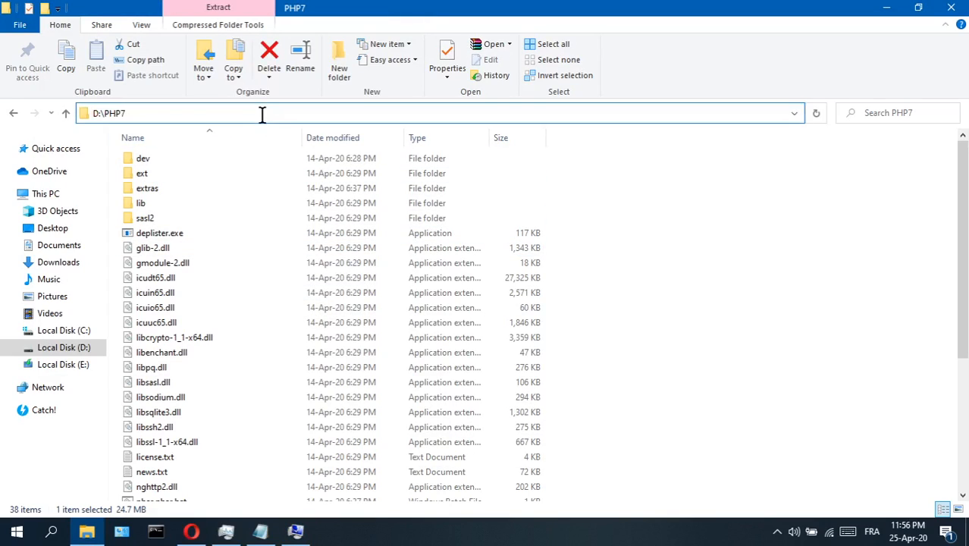
Return to the environment variable editor and add D:\PHP7 as a new entry of the user Path variable.
{"action": "left_click", "coordinate": [295, 531]}
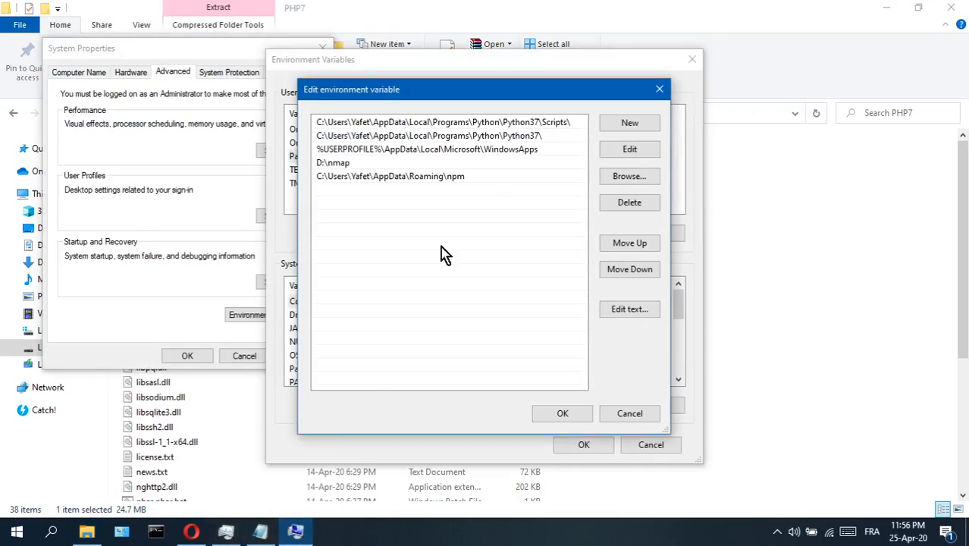
{"action": "left_click", "coordinate": [639, 129]}
{"action": "key", "text": "ctrl+v"}
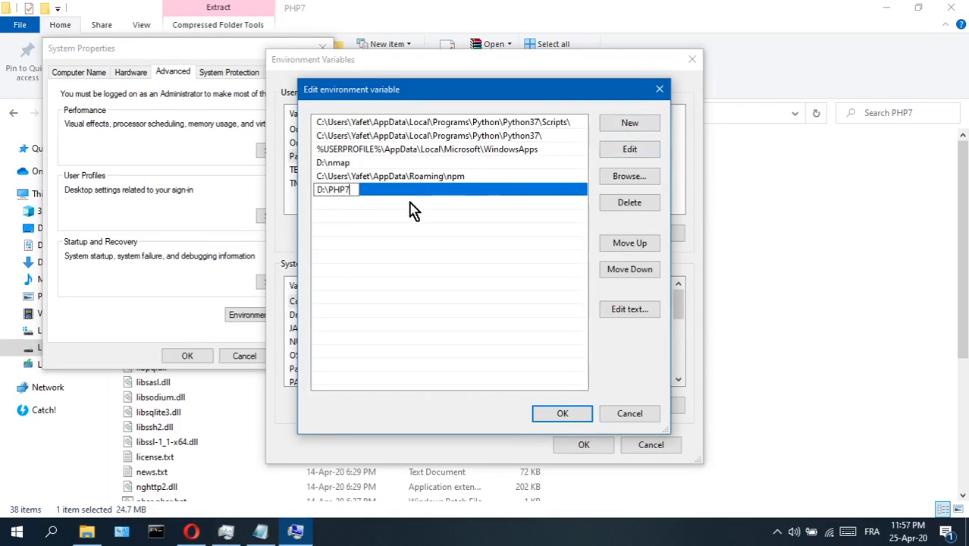
Save the Path variable changes and close the Environment Variables and System Properties dialogs.
{"action": "left_click", "coordinate": [547, 419]}
{"action": "left_click", "coordinate": [581, 446]}
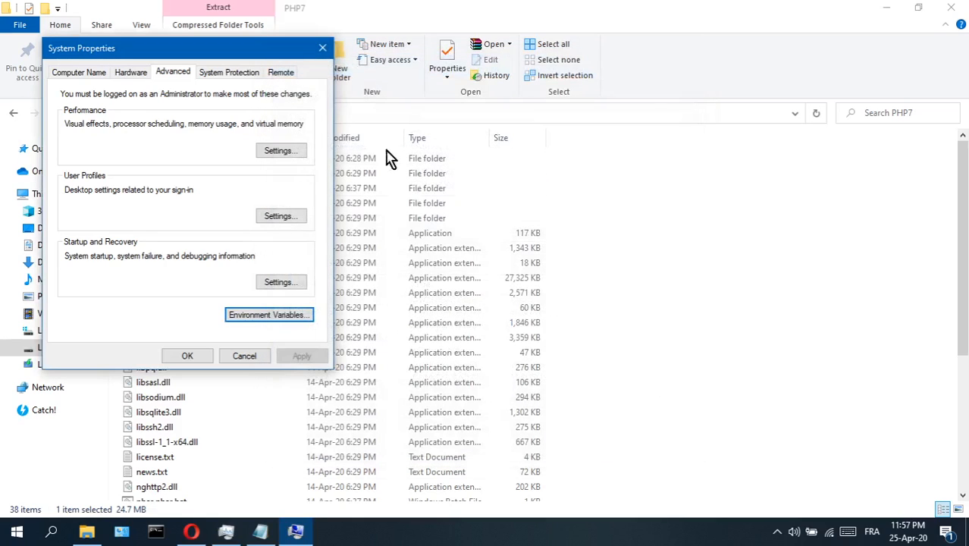
{"action": "left_click", "coordinate": [322, 48]}
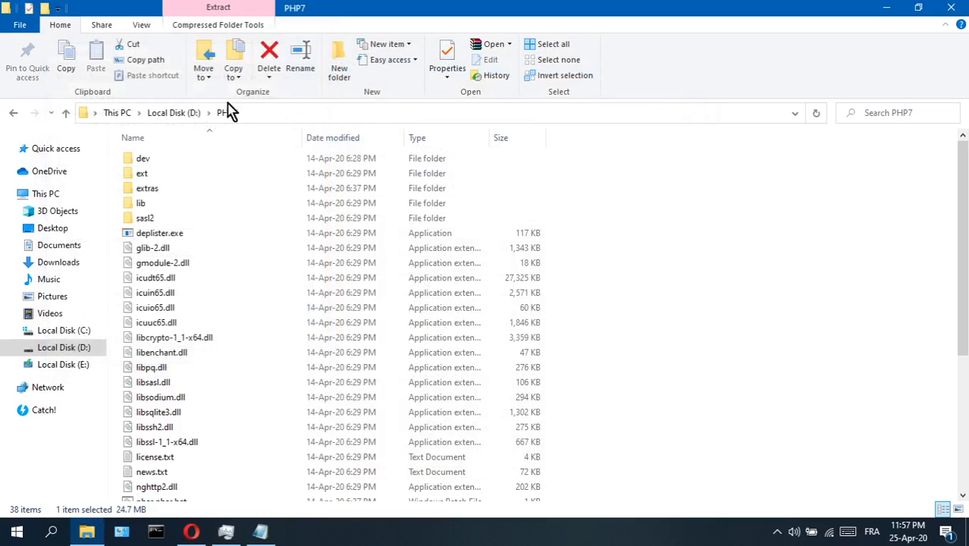
Copy nginx-1.17.10.zip from the php+nginx folder on drive D into the D:\nginx-1.17.10 folder.
{"action": "left_click", "coordinate": [13, 113]}
{"action": "scroll", "coordinate": [236, 189], "scroll_direction": "down", "scroll_amount": 2}
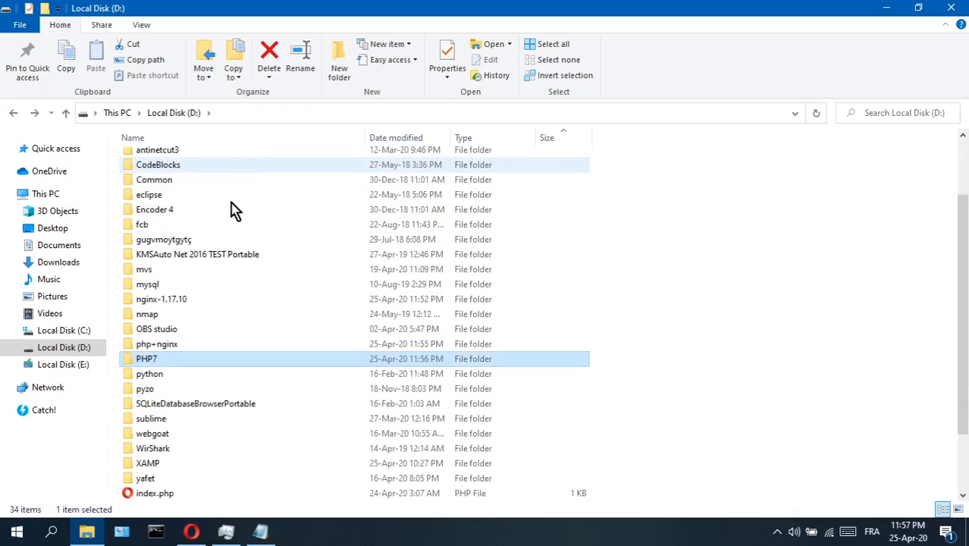
{"action": "scroll", "coordinate": [235, 211], "scroll_direction": "down", "scroll_amount": 1}
{"action": "double_click", "coordinate": [168, 297]}
{"action": "left_click", "coordinate": [177, 161]}
{"action": "left_click", "coordinate": [13, 112]}
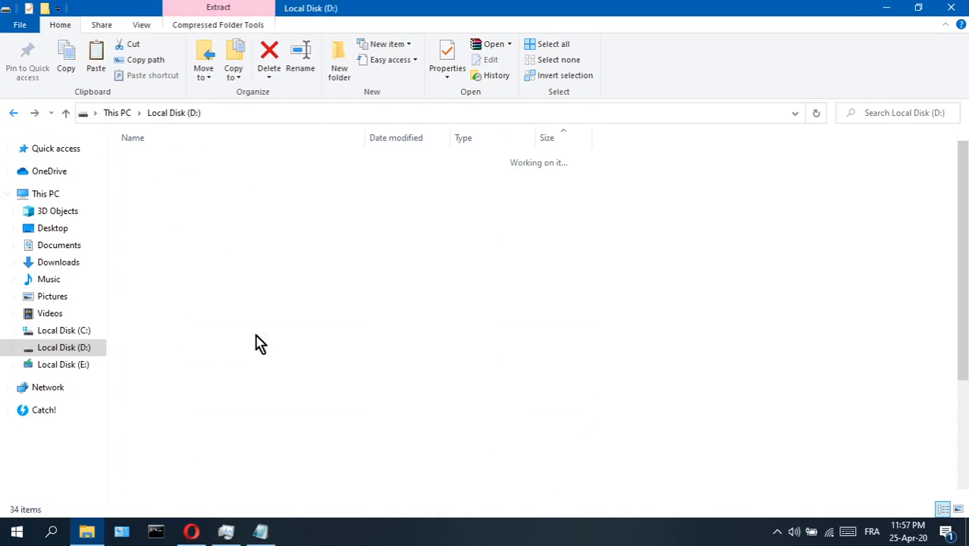
{"action": "double_click", "coordinate": [183, 381]}
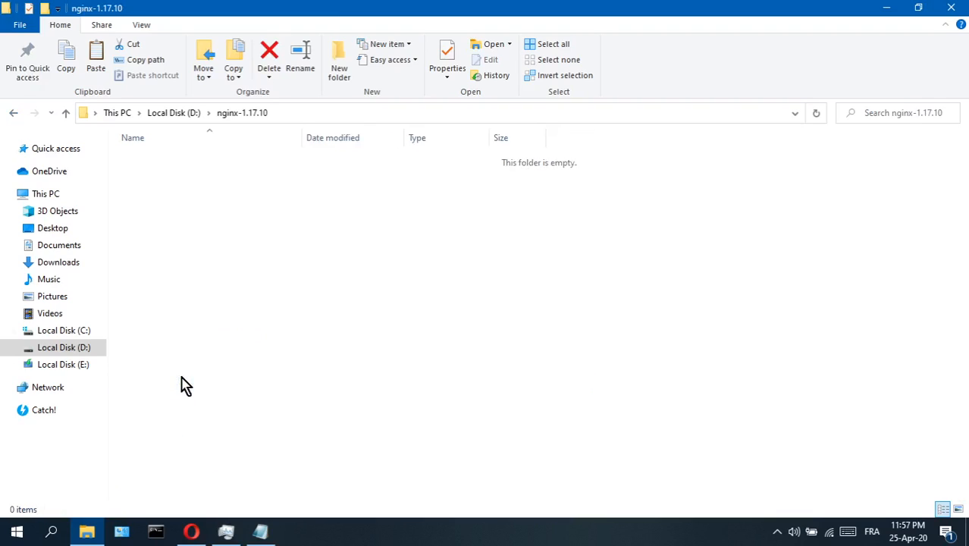
{"action": "key", "text": "ctrl+v"}
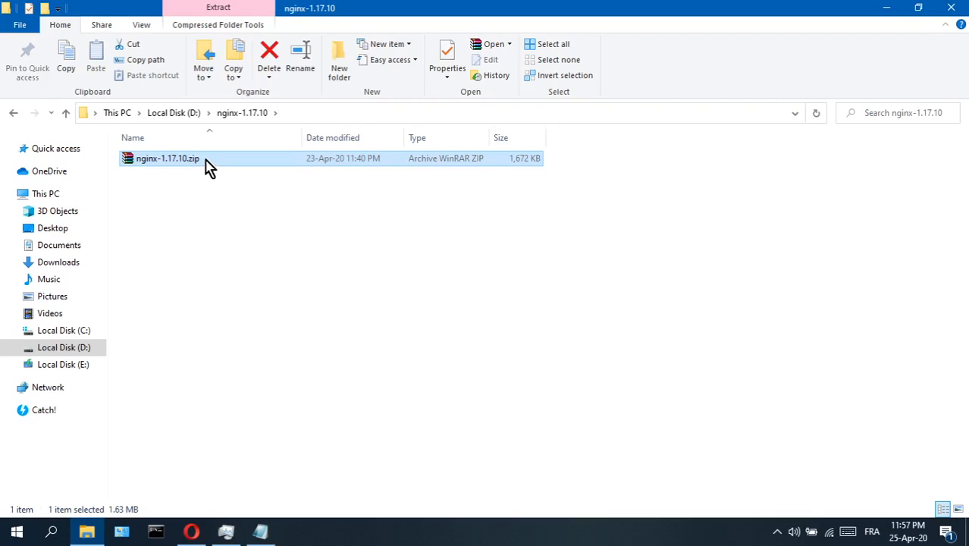
Extract nginx-1.17.10.zip in place, check the contents of the extracted folder, and return to D:\nginx-1.17.10.
{"action": "right_click", "coordinate": [206, 161]}
{"action": "left_click", "coordinate": [236, 215]}
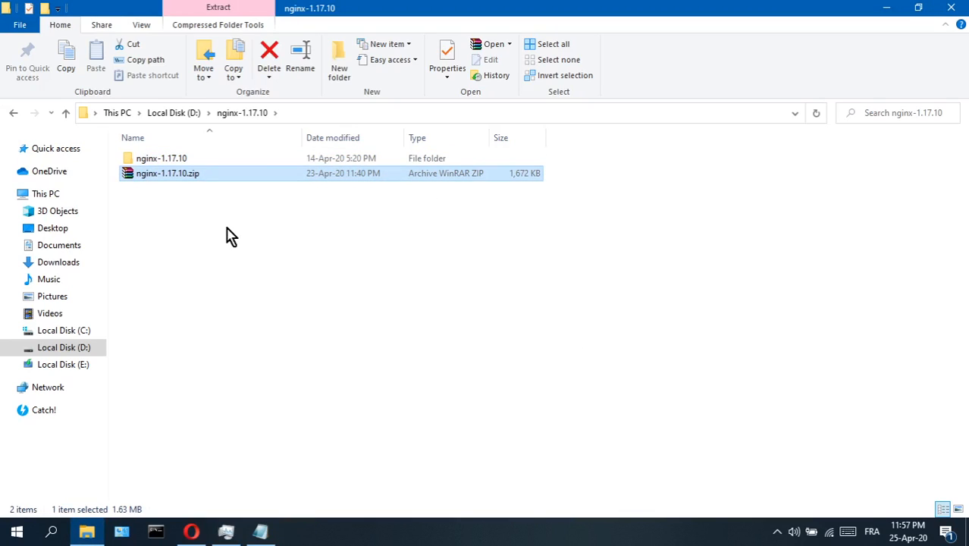
{"action": "double_click", "coordinate": [183, 160]}
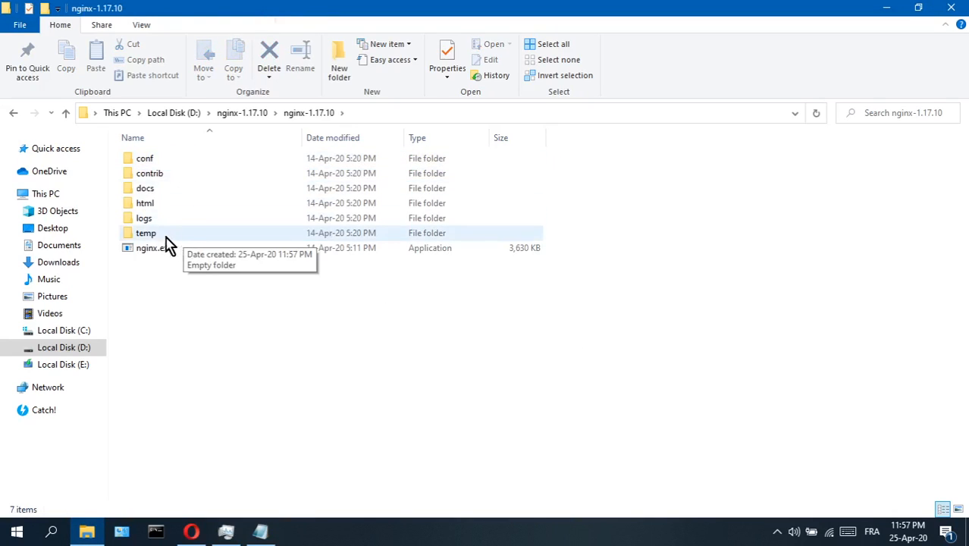
{"action": "left_click", "coordinate": [167, 169]}
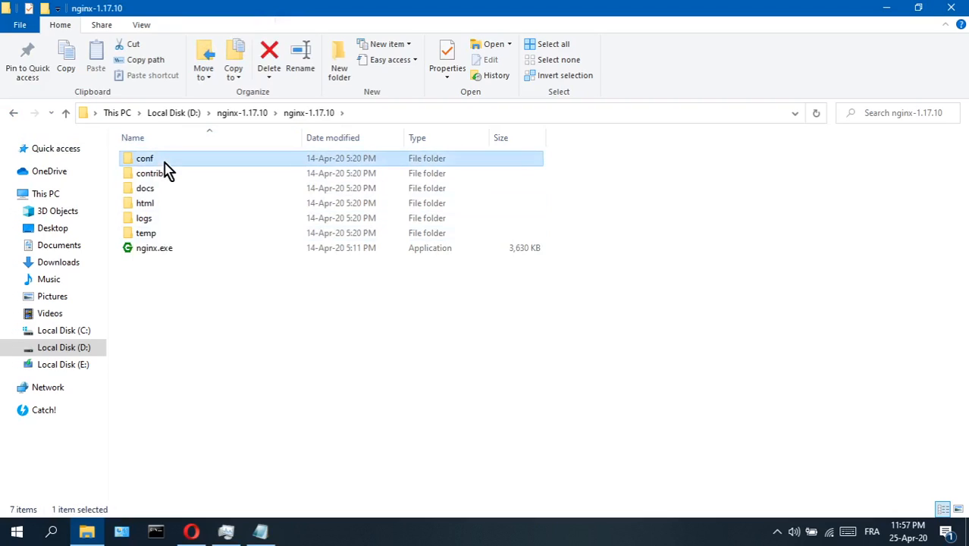
{"action": "double_click", "coordinate": [167, 168]}
{"action": "left_click", "coordinate": [15, 113]}
{"action": "left_click", "coordinate": [15, 114]}
Switch to Notepad and add a new paragraph reading "alright so both are ready to be modified".
{"action": "left_click", "coordinate": [260, 531]}
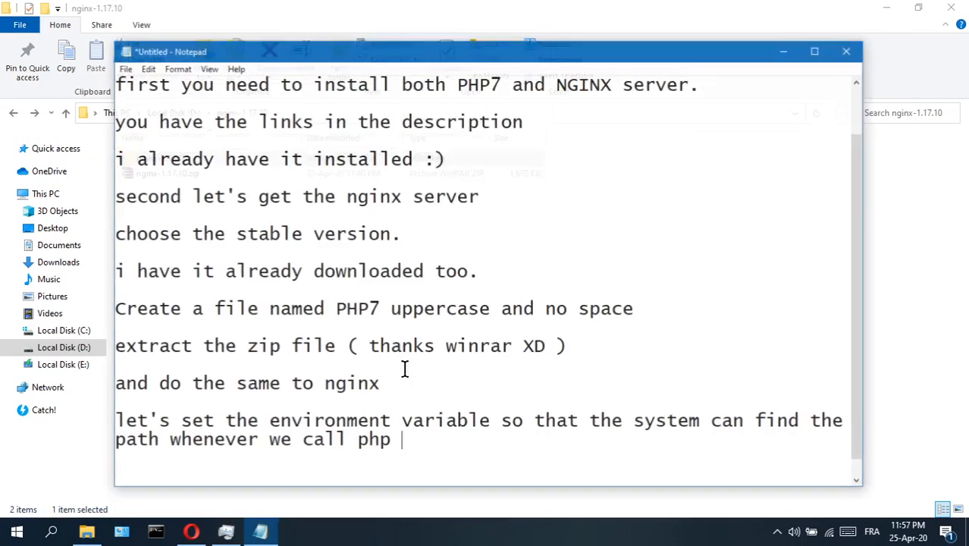
{"action": "key", "text": "Return"}
{"action": "key", "text": "Return"}
{"action": "type", "text": "alright so bot"}
{"action": "key", "text": "BackSpace"}
{"action": "type", "text": "both a"}
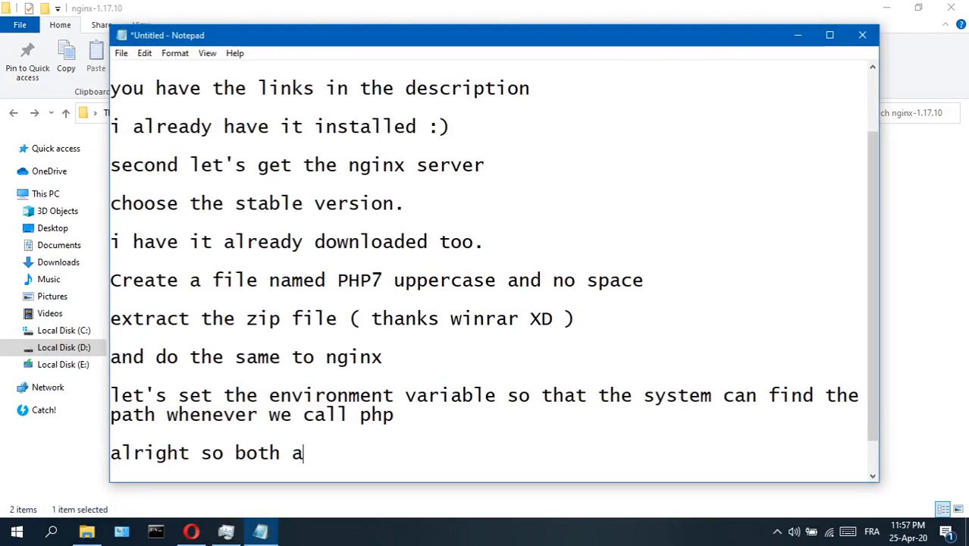
{"action": "type", "text": "re ready to be"}
{"action": "type", "text": " modf"}
{"action": "type", "text": "ifie"}
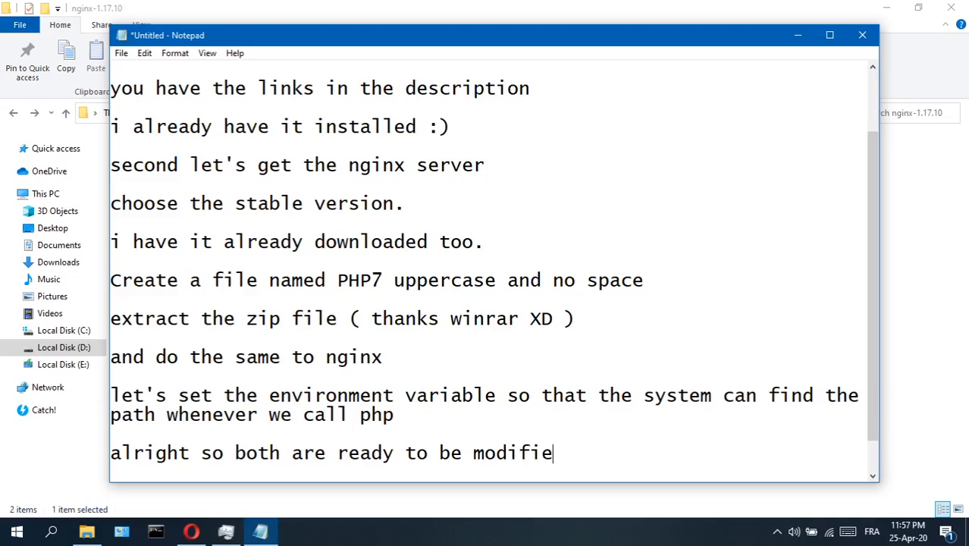
{"action": "type", "text": "d"}
Add a separate line to the notes reading "now focus this is the main step that has the most problems".
{"action": "key", "text": "Return"}
{"action": "key", "text": "Return"}
{"action": "type", "text": "now f"}
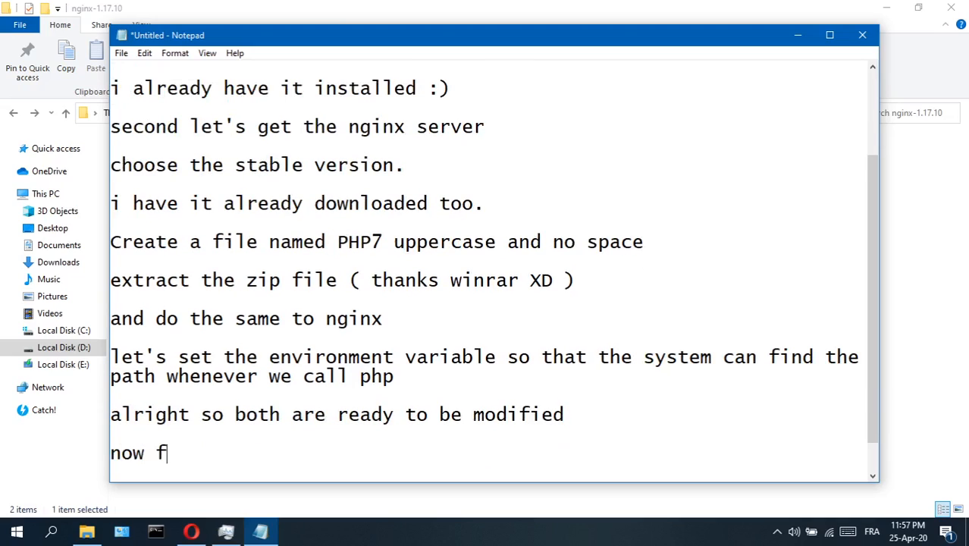
{"action": "type", "text": "ocus th"}
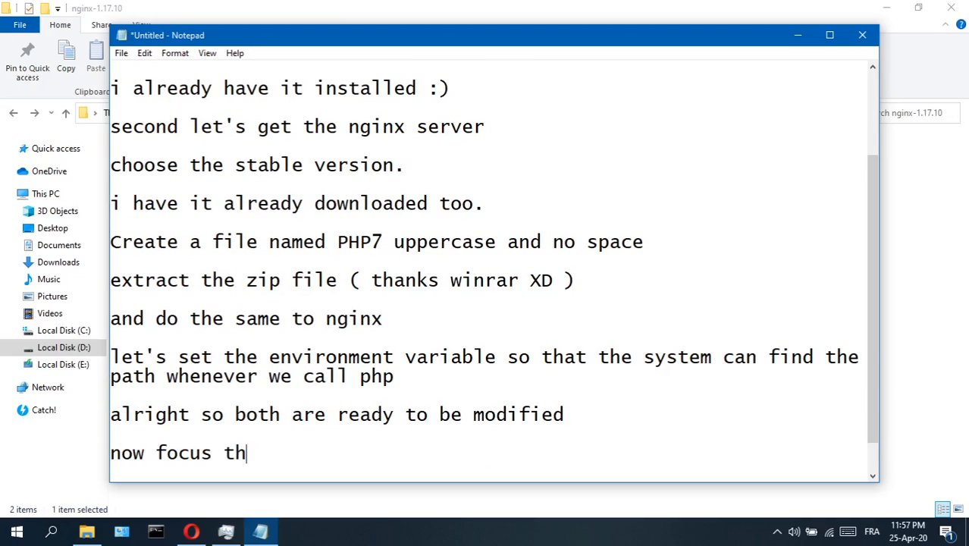
{"action": "type", "text": "is is the main "}
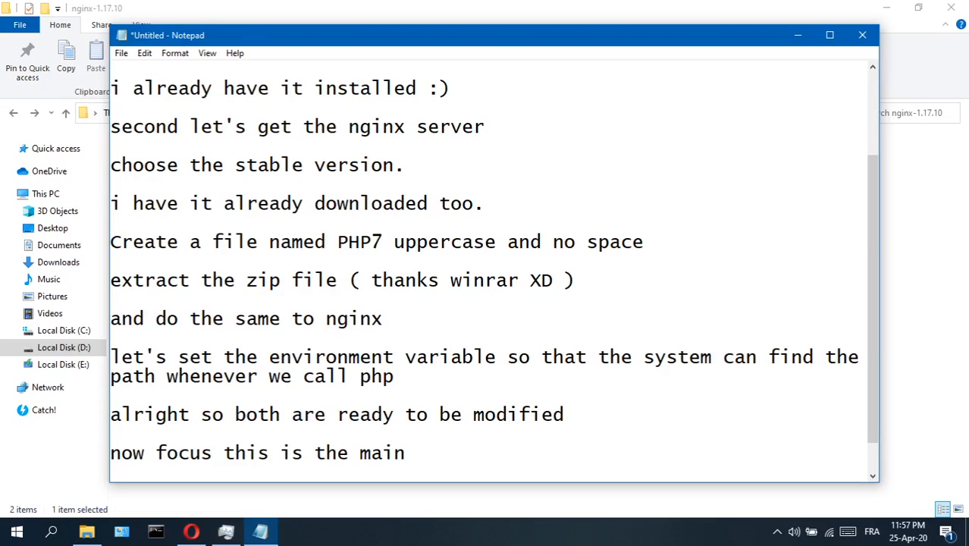
{"action": "type", "text": "step that has the most "}
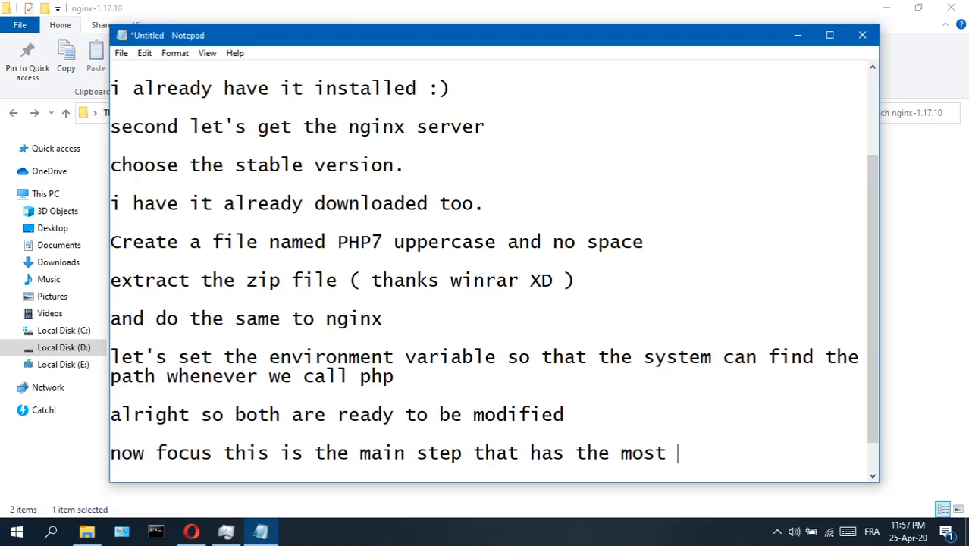
{"action": "type", "text": "problem"}
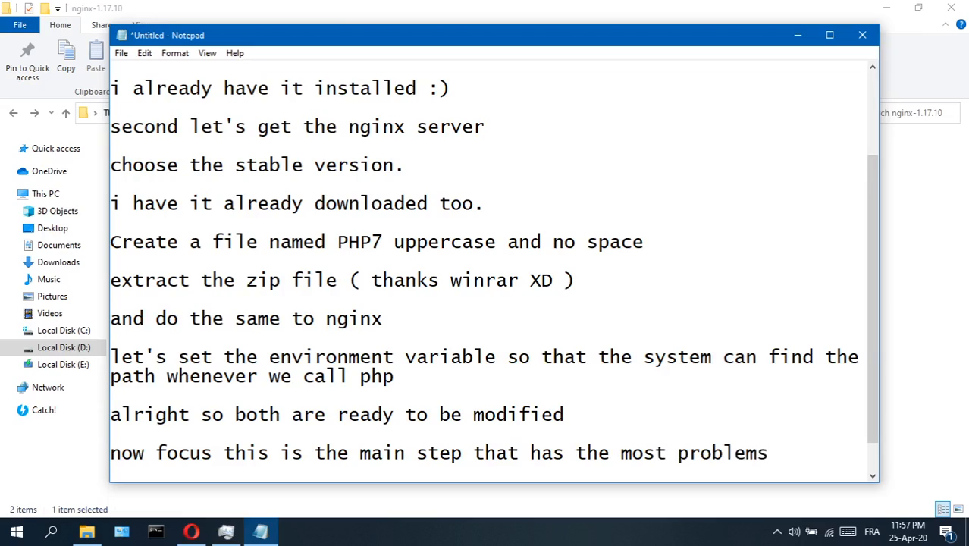
Add another line to the notes reading "took me a while to figure it out.".
{"action": "key", "text": "Return"}
{"action": "key", "text": "Return"}
{"action": "type", "text": "took me a whileto fi"}
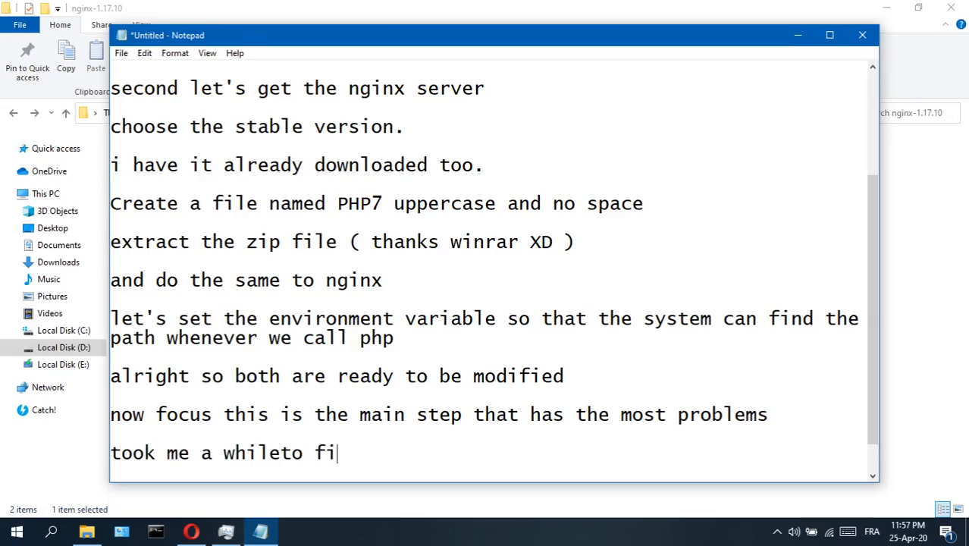
{"action": "key", "text": "BackSpace"}
{"action": "key", "text": "BackSpace"}
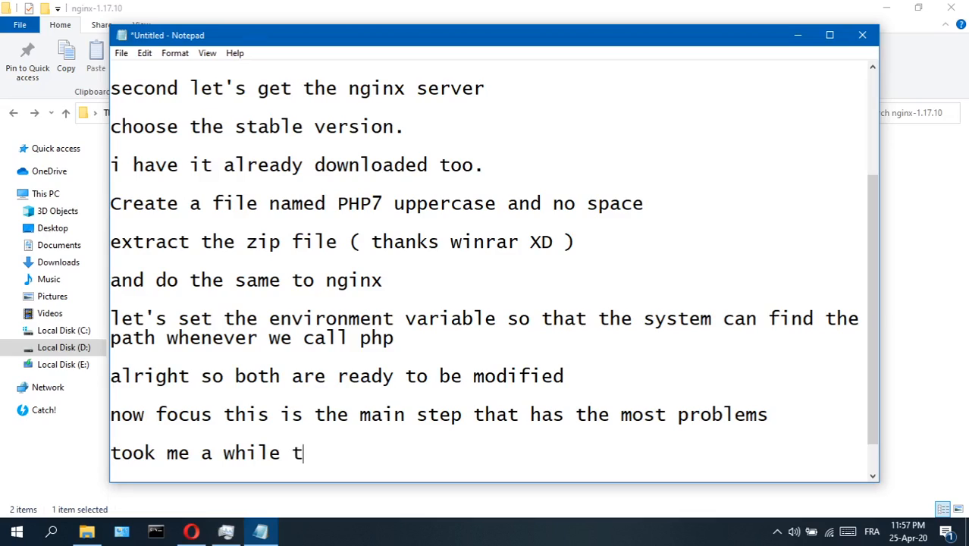
{"action": "type", "text": "figure i"}
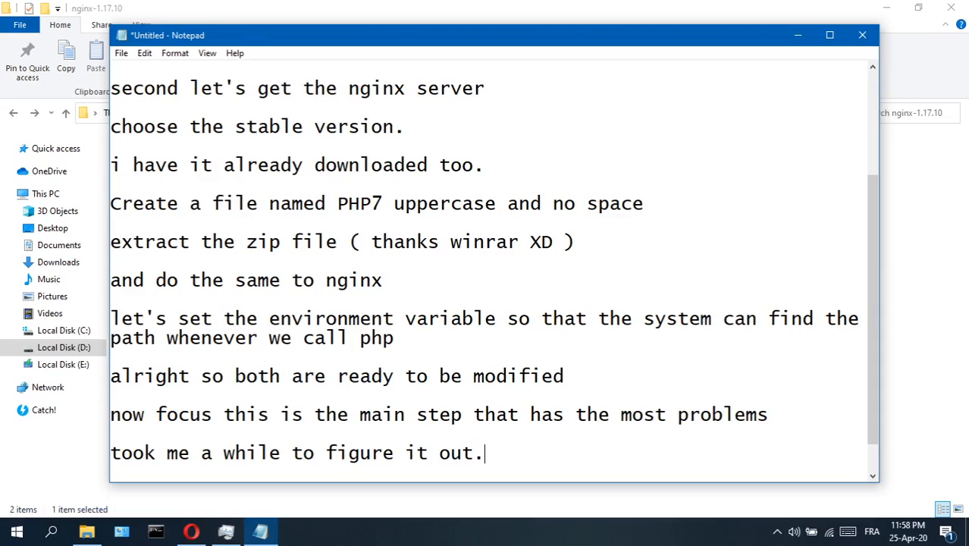
{"action": "type", "text": "t out."}
Minimize the notes and open nginx.conf from the extracted nginx-1.17.10 folder's conf subfolder in Notepad++.
{"action": "left_click", "coordinate": [797, 36]}
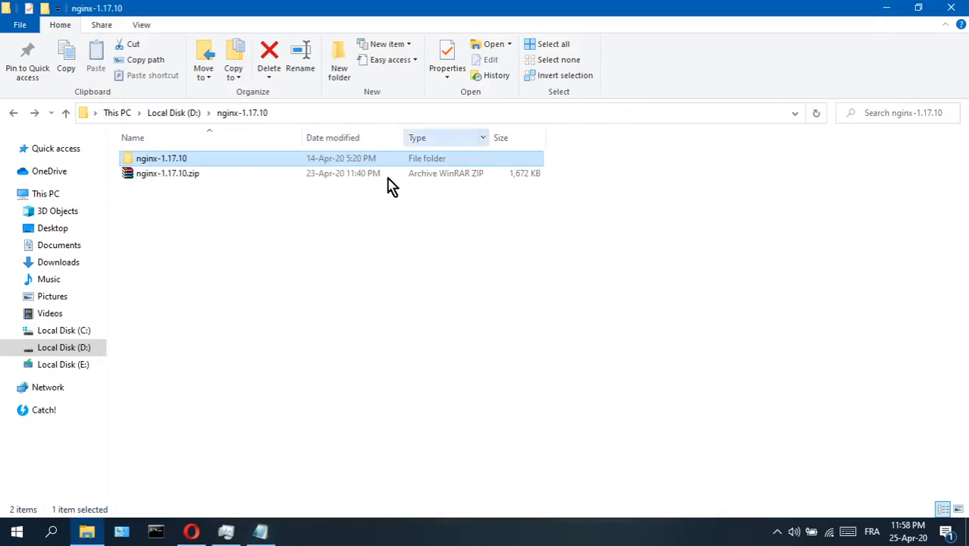
{"action": "double_click", "coordinate": [202, 158]}
{"action": "left_click", "coordinate": [189, 160]}
{"action": "double_click", "coordinate": [190, 160]}
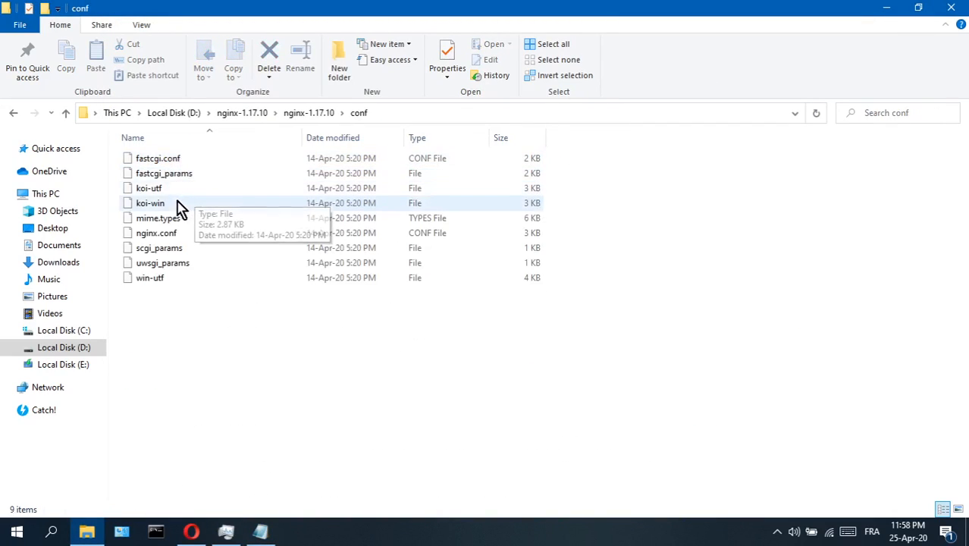
{"action": "double_click", "coordinate": [177, 235]}
{"action": "right_click", "coordinate": [177, 235]}
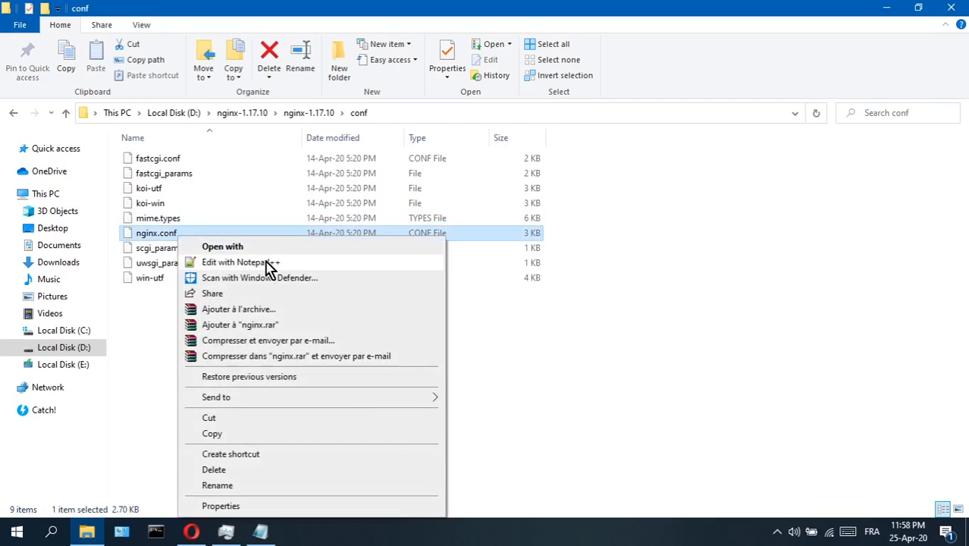
{"action": "left_click", "coordinate": [265, 262]}
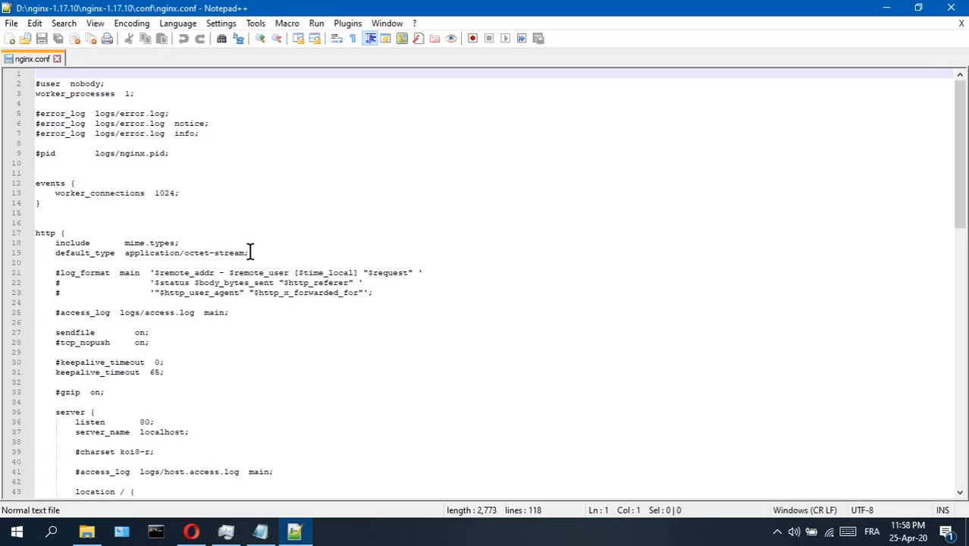
Find the FastCGI PHP block in nginx.conf and add the line "Uncomment these lines of code" to the Notepad notes, then minimize them.
{"action": "scroll", "coordinate": [251, 251], "scroll_direction": "down", "scroll_amount": 14}
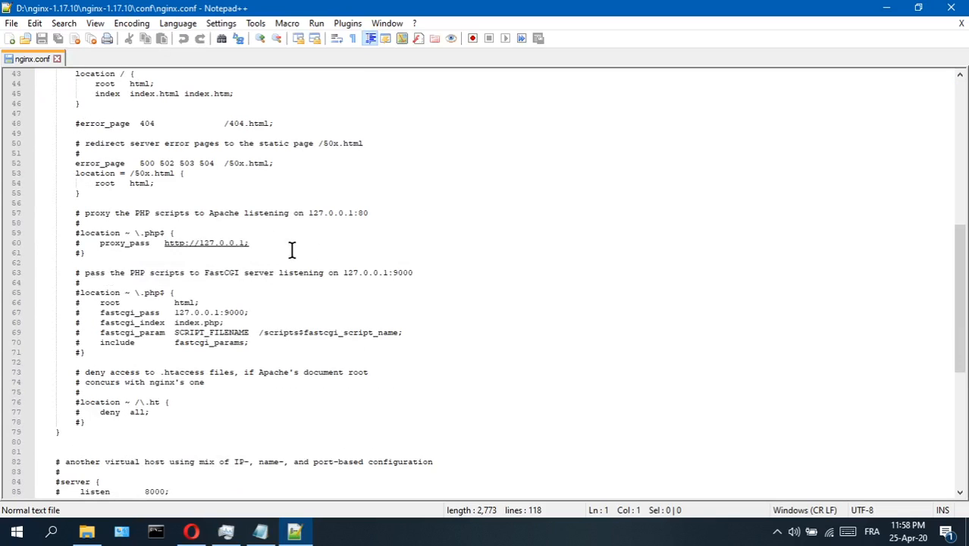
{"action": "left_click", "coordinate": [260, 531]}
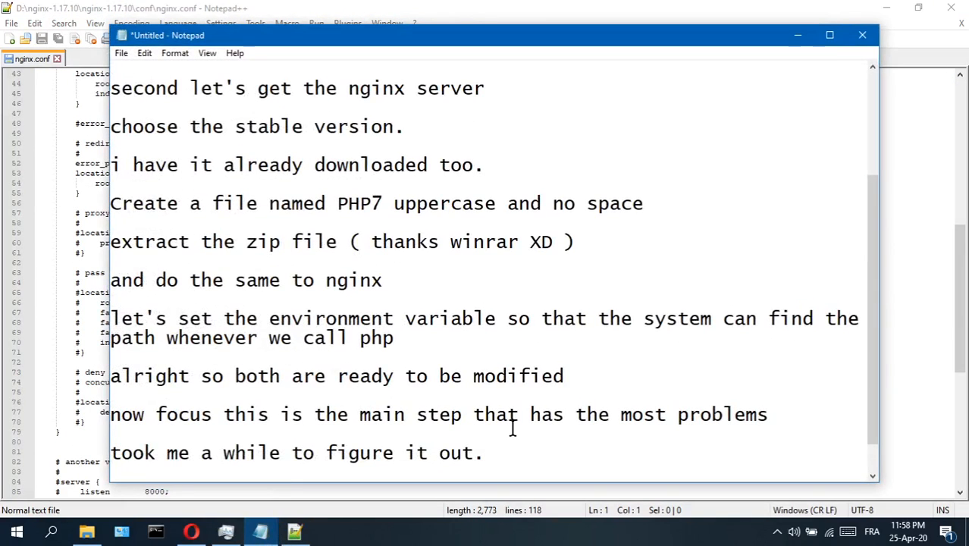
{"action": "scroll", "coordinate": [512, 427], "scroll_direction": "down", "scroll_amount": 1}
{"action": "key", "text": "Return"}
{"action": "key", "text": "Return"}
{"action": "type", "text": "Uncomment thes"}
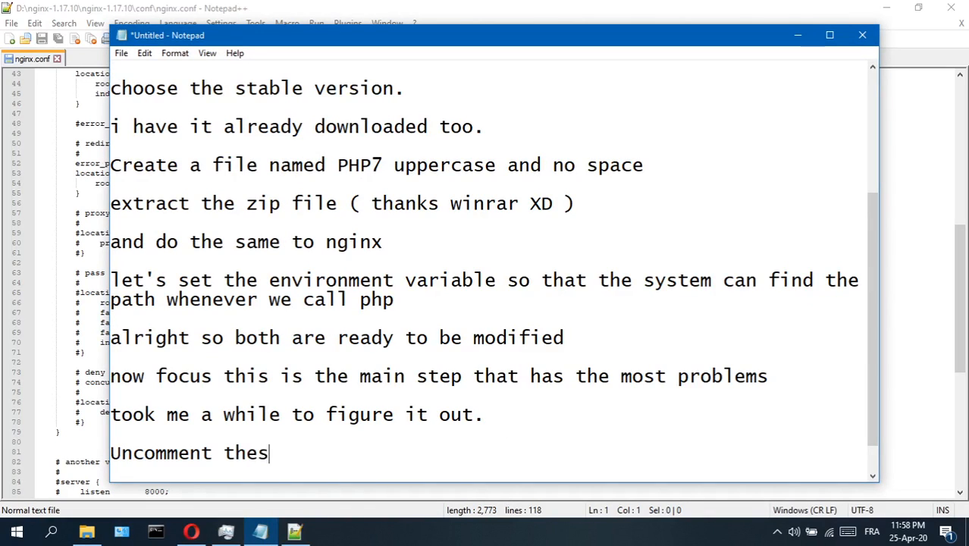
{"action": "type", "text": "e lines of code"}
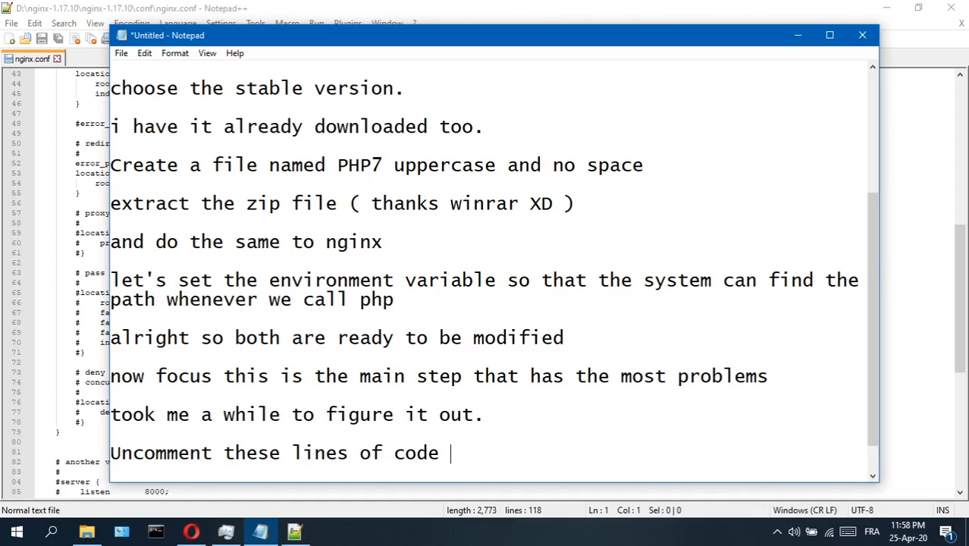
{"action": "left_click", "coordinate": [797, 35]}
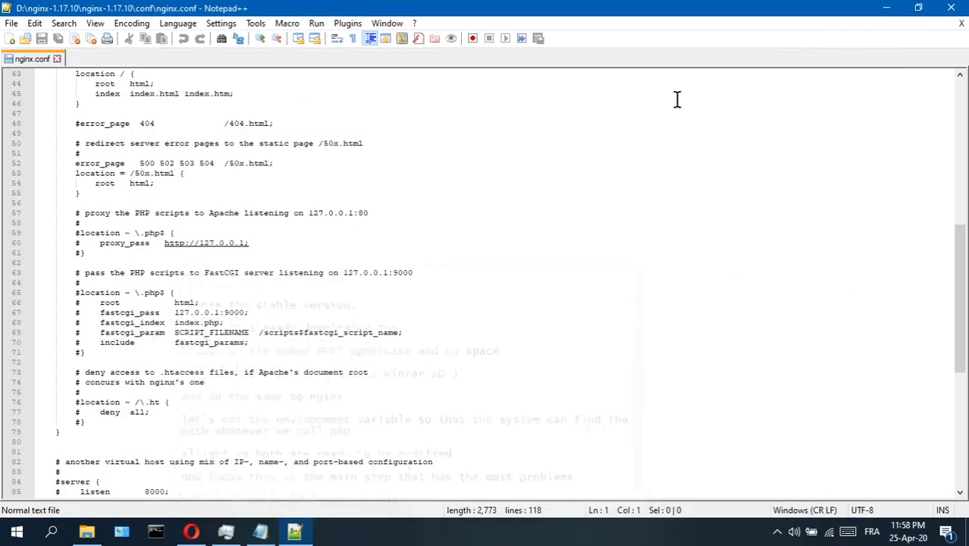
Uncomment the FastCGI "location ~ \.php$" block on lines 65 to 71 of nginx.conf and save the file.
{"action": "left_click", "coordinate": [80, 294]}
{"action": "key", "text": "BackSpace"}
{"action": "left_click", "coordinate": [80, 304]}
{"action": "key", "text": "BackSpace"}
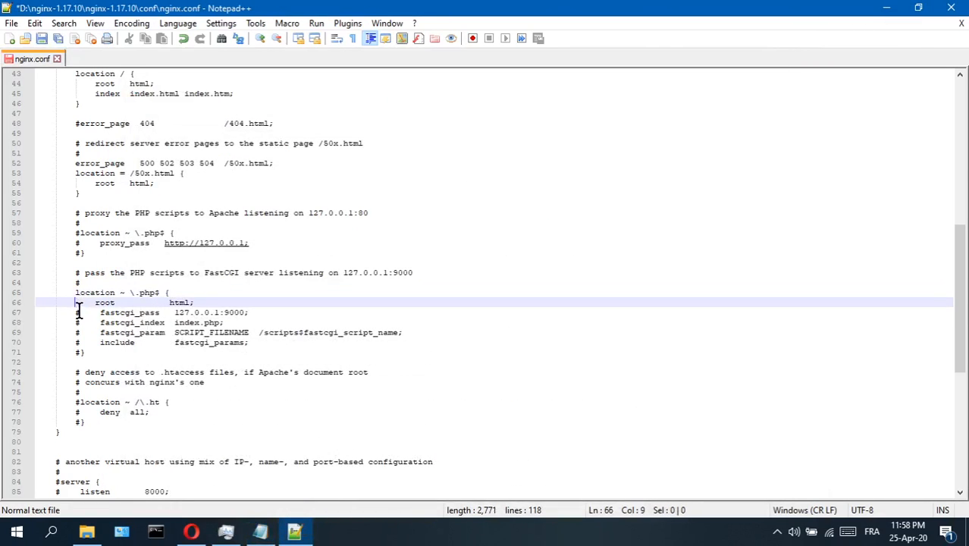
{"action": "left_click", "coordinate": [82, 314]}
{"action": "key", "text": "BackSpace"}
{"action": "left_click", "coordinate": [80, 323]}
{"action": "key", "text": "BackSpace"}
{"action": "left_click", "coordinate": [79, 333]}
{"action": "key", "text": "BackSpace"}
{"action": "left_click", "coordinate": [79, 344]}
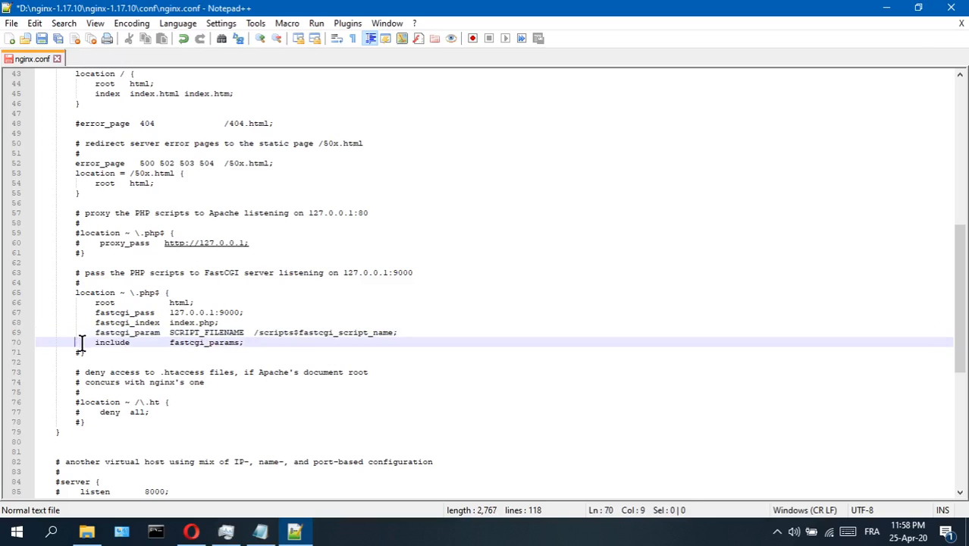
{"action": "key", "text": "BackSpace"}
{"action": "left_click", "coordinate": [79, 352]}
{"action": "key", "text": "BackSpace"}
{"action": "key", "text": "ctrl+s"}
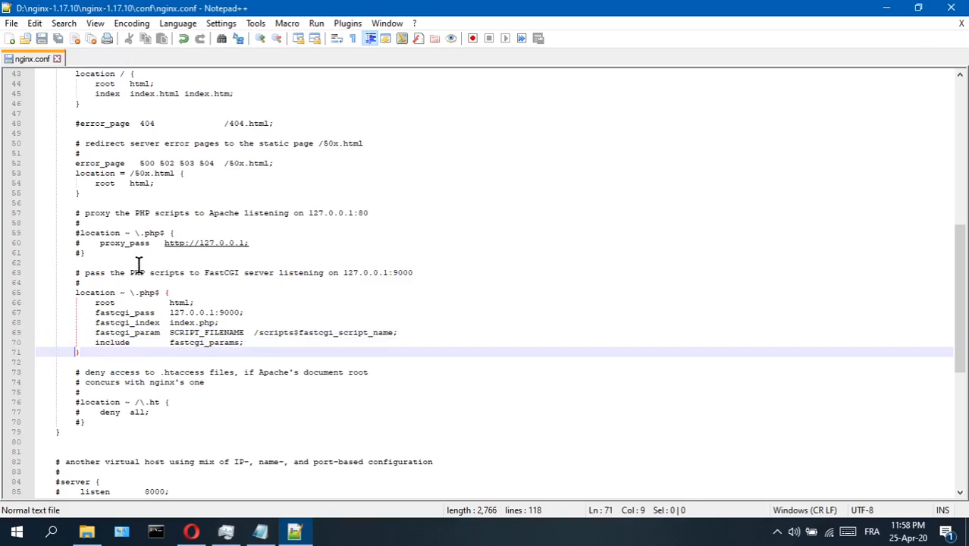
Place the cursor before root on line 44 of nginx.conf and start the note "comment the root under location so that nginx doesn't" in Notepad.
{"action": "scroll", "coordinate": [169, 258], "scroll_direction": "up", "scroll_amount": 3}
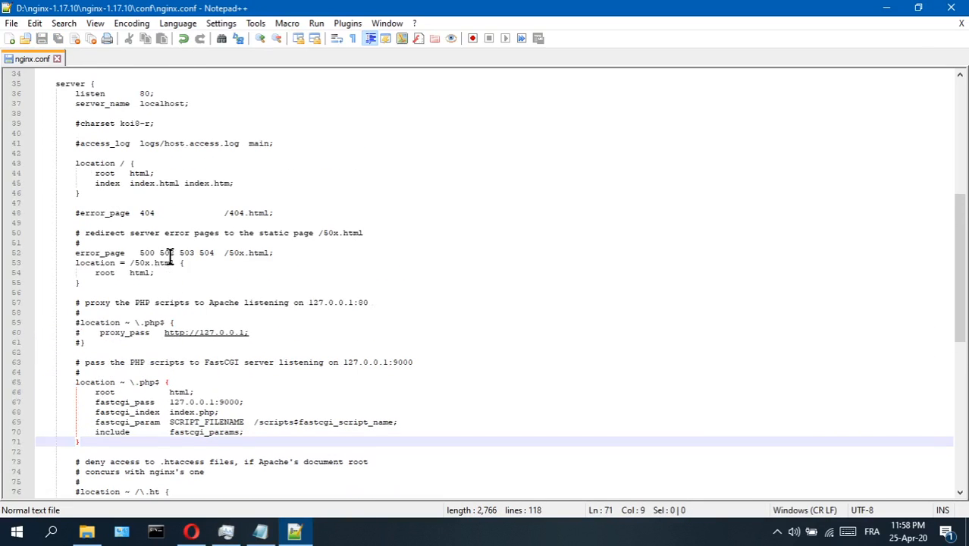
{"action": "left_click", "coordinate": [98, 173]}
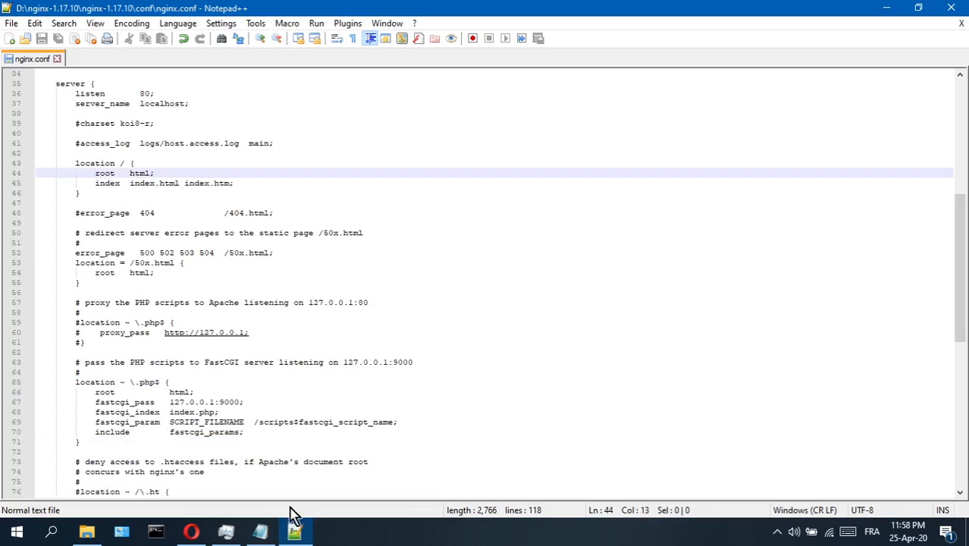
{"action": "left_click", "coordinate": [260, 531]}
{"action": "key", "text": "Return"}
{"action": "key", "text": "Return"}
{"action": "key", "text": "Return"}
{"action": "key", "text": "Return"}
{"action": "key", "text": "Return"}
{"action": "key", "text": "Return"}
{"action": "key", "text": "Return"}
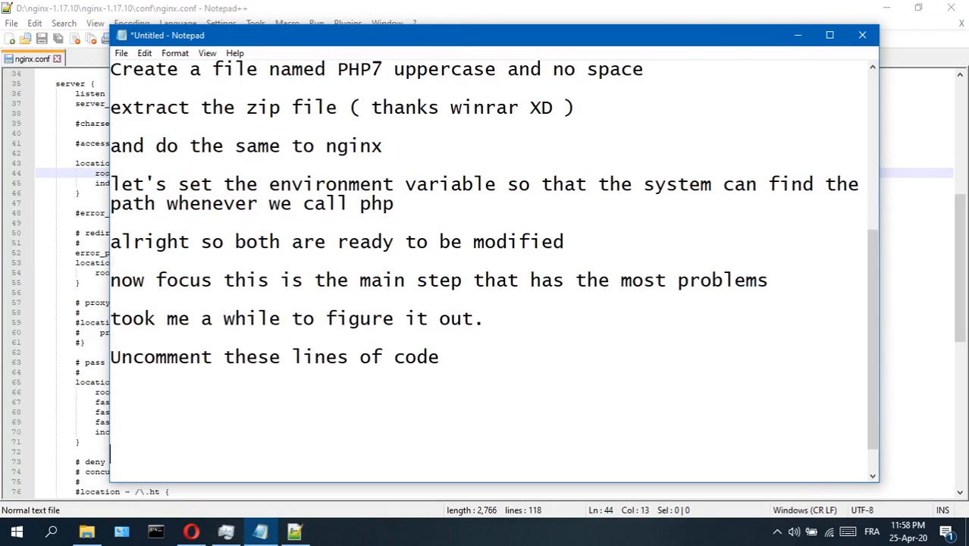
{"action": "key", "text": "BackSpace"}
{"action": "key", "text": "BackSpace"}
{"action": "key", "text": "BackSpace"}
{"action": "key", "text": "BackSpace"}
{"action": "type", "text": "co"}
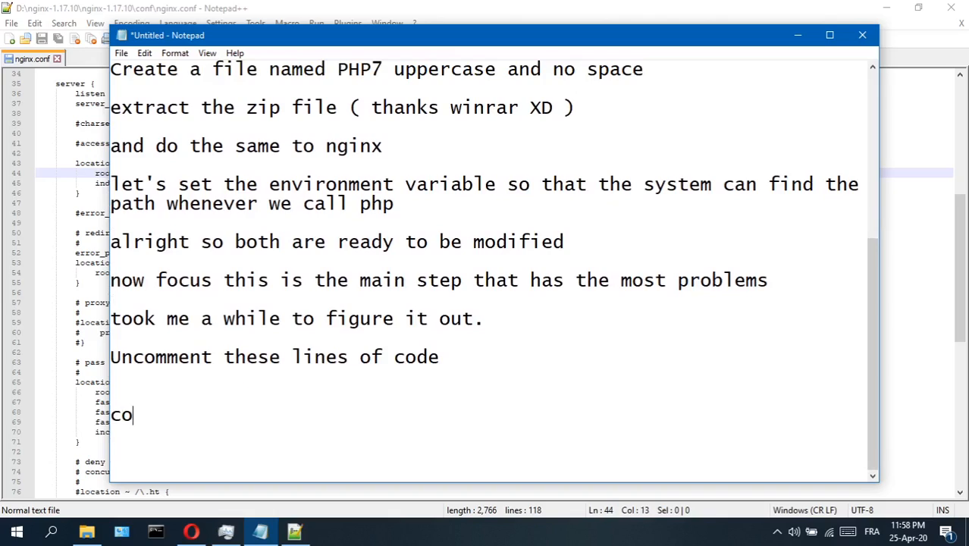
{"action": "type", "text": "mment the root loc"}
{"action": "key", "text": "BackSpace"}
{"action": "key", "text": "BackSpace"}
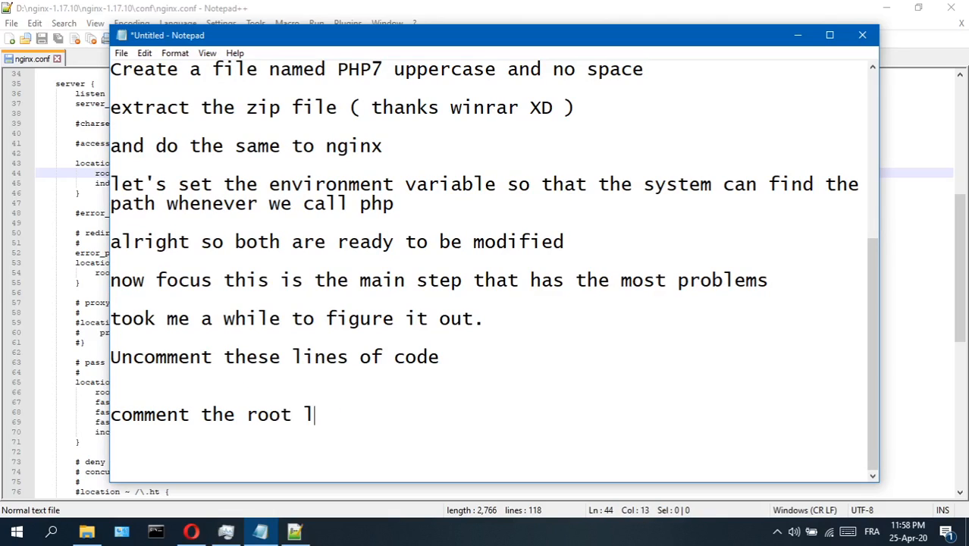
{"action": "type", "text": "nder location so that nginx doesn't"}
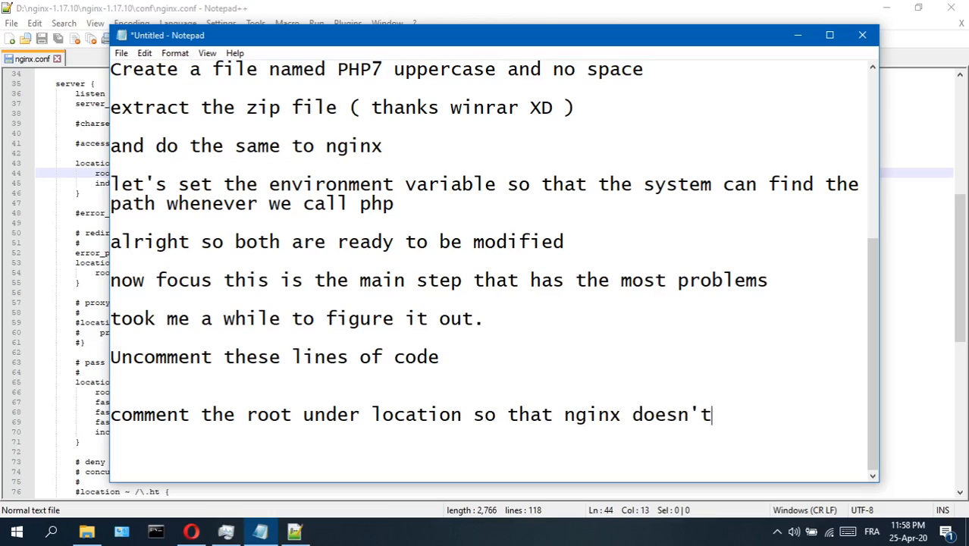
{"action": "key", "text": "BackSpace"}
{"action": "key", "text": "BackSpace"}
{"action": "key", "text": "BackSpace"}
{"action": "key", "text": "BackSpace"}
{"action": "key", "text": "BackSpace"}
{"action": "key", "text": "BackSpace"}
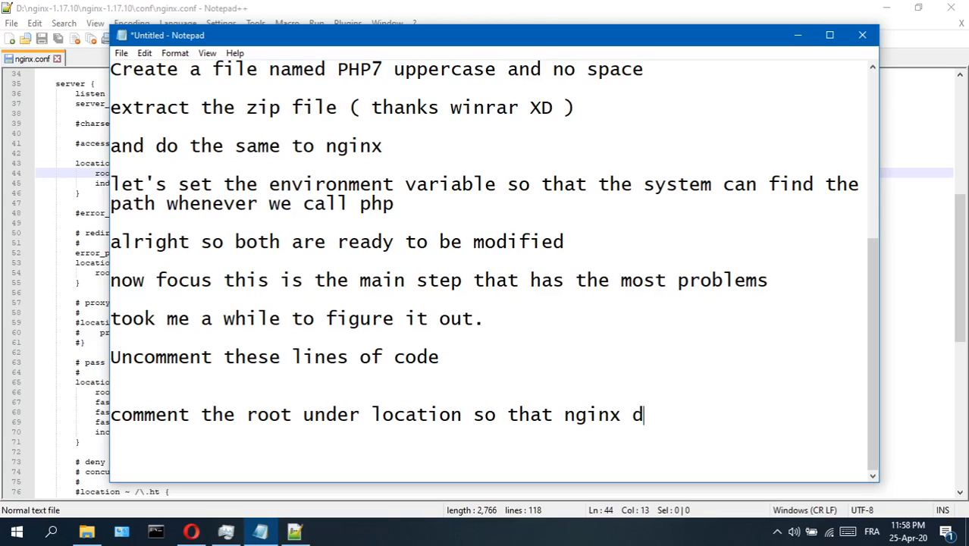
{"action": "type", "text": "oesn't"}
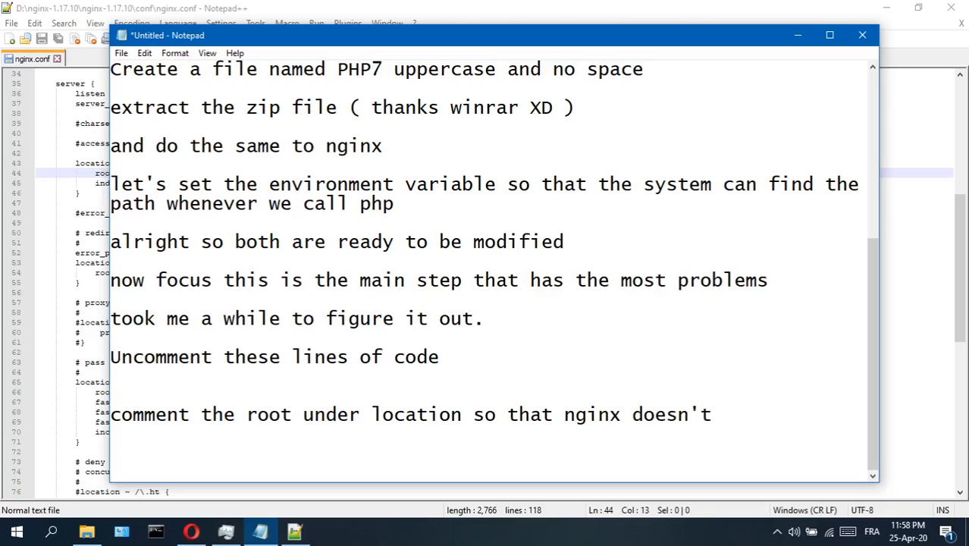
Finish the note line with "load errors x) at least that's what happened to me.".
{"action": "type", "text": " make an"}
{"action": "key", "text": "BackSpace"}
{"action": "key", "text": "BackSpace"}
{"action": "key", "text": "BackSpace"}
{"action": "key", "text": "BackSpace"}
{"action": "key", "text": "BackSpace"}
{"action": "key", "text": "BackSpace"}
{"action": "type", "text": "load errors x) at least that"}
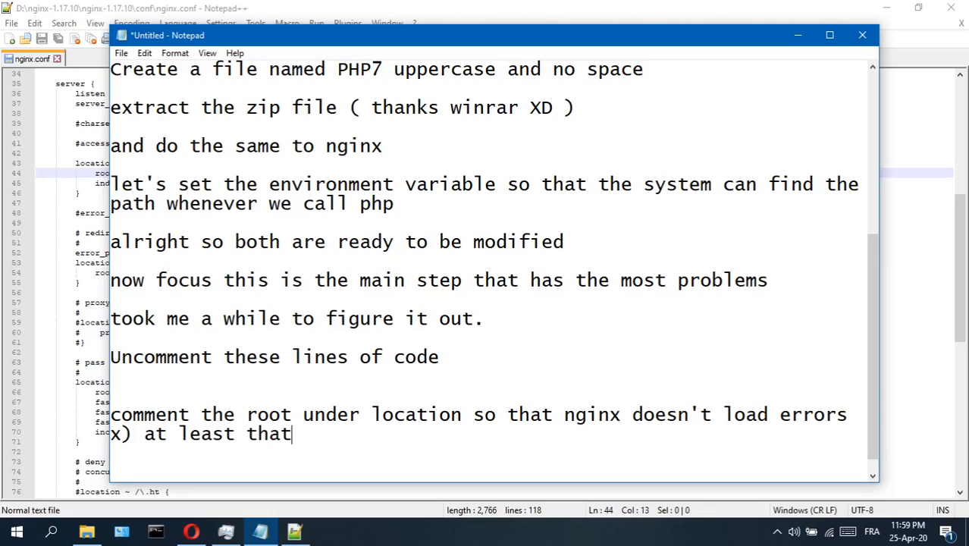
{"action": "type", "text": "'s what happ"}
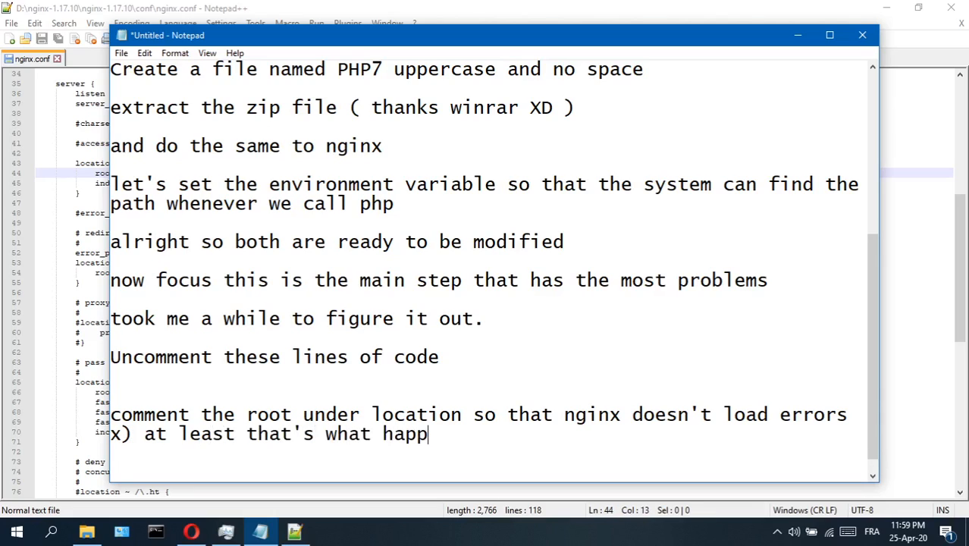
{"action": "type", "text": "ened to me."}
In nginx.conf, comment out the root line under "location /" and replace html in the PHP block's root line with empty double quotes.
{"action": "left_click", "coordinate": [523, 8]}
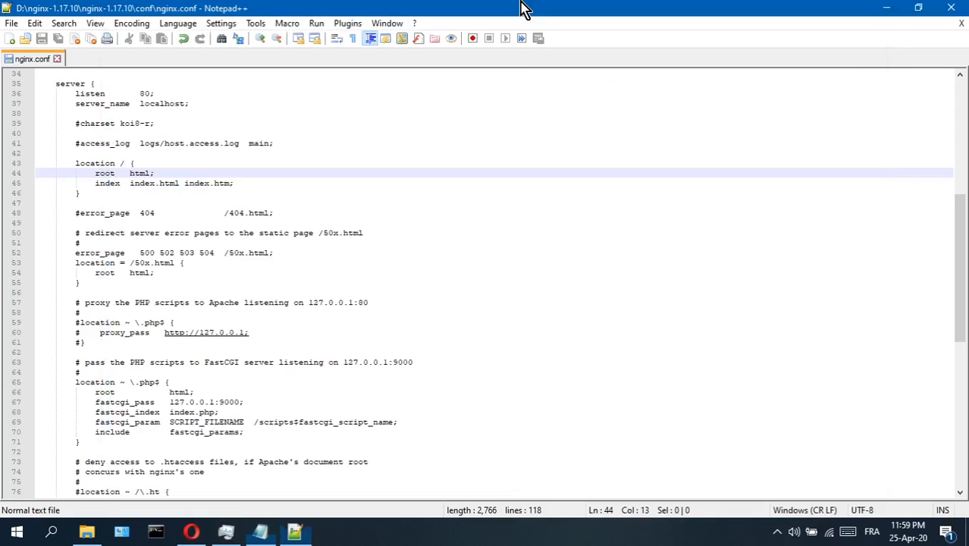
{"action": "type", "text": "#"}
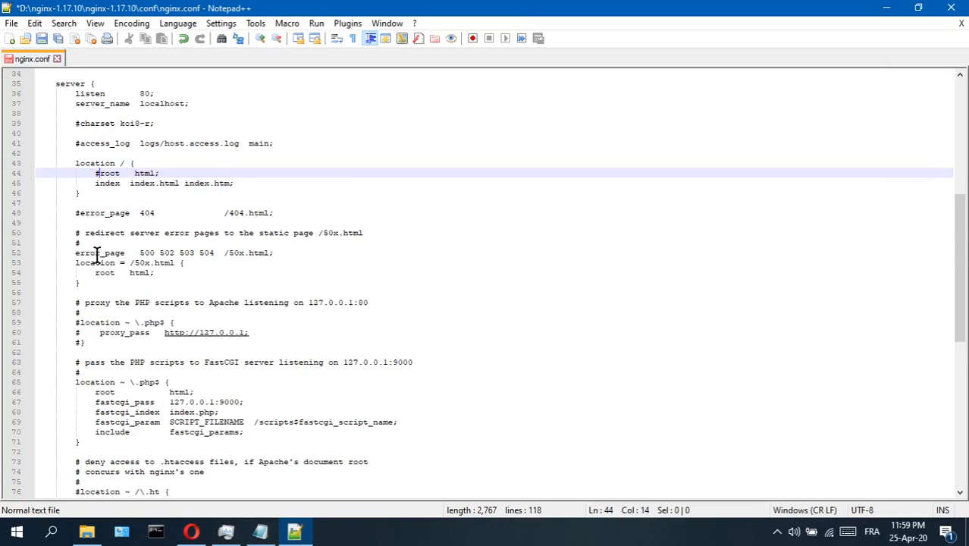
{"action": "scroll", "coordinate": [97, 254], "scroll_direction": "down", "scroll_amount": 2}
{"action": "double_click", "coordinate": [184, 332]}
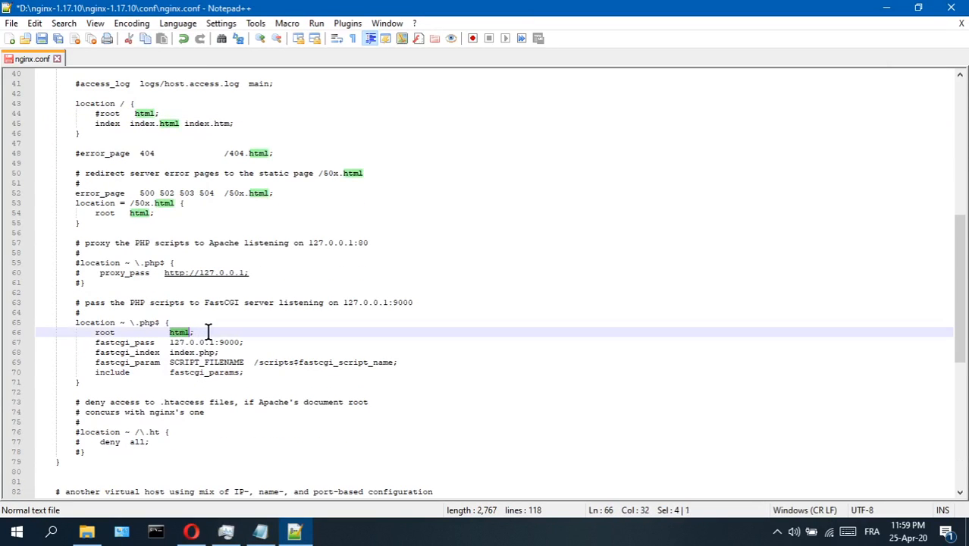
{"action": "key", "text": "Delete"}
{"action": "type", "text": "\""}
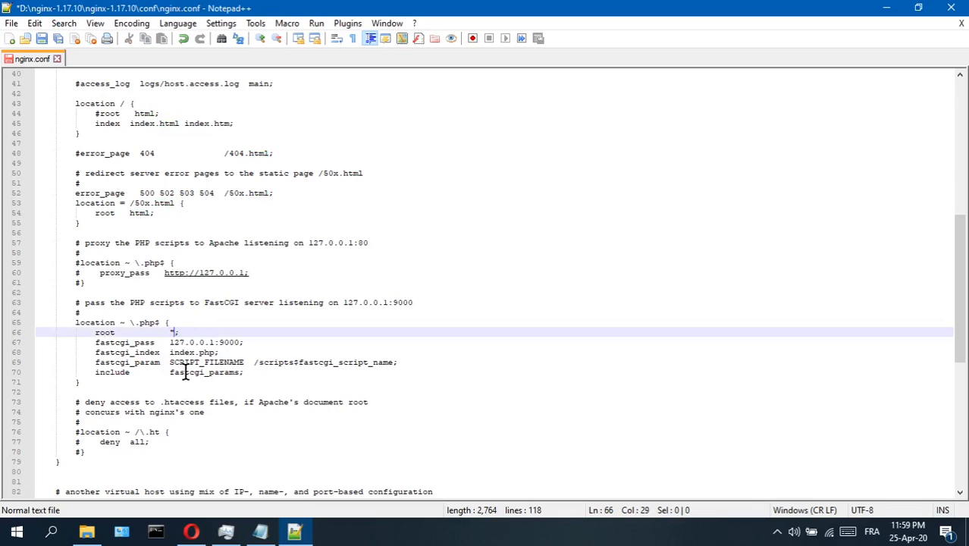
Add the note "now add the root where your documents are , i prefer using the default nginx folder "html"" in Notepad and minimize it.
{"action": "left_click", "coordinate": [260, 531]}
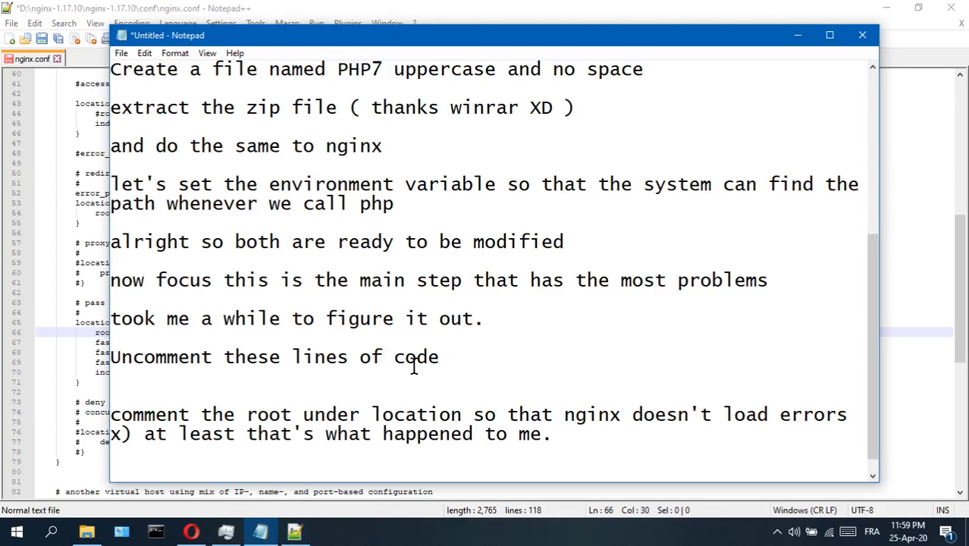
{"action": "key", "text": "Return"}
{"action": "key", "text": "Return"}
{"action": "type", "text": "now add "}
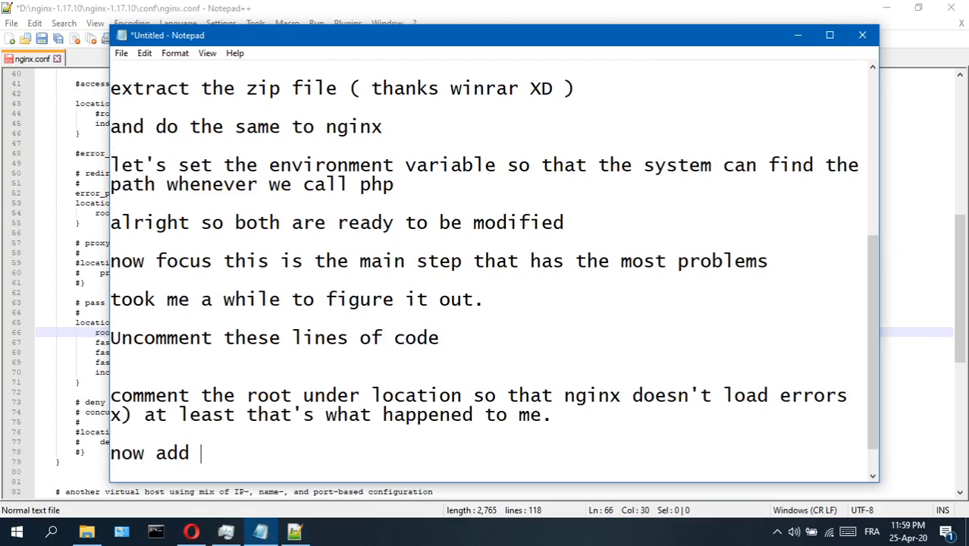
{"action": "type", "text": "the root where "}
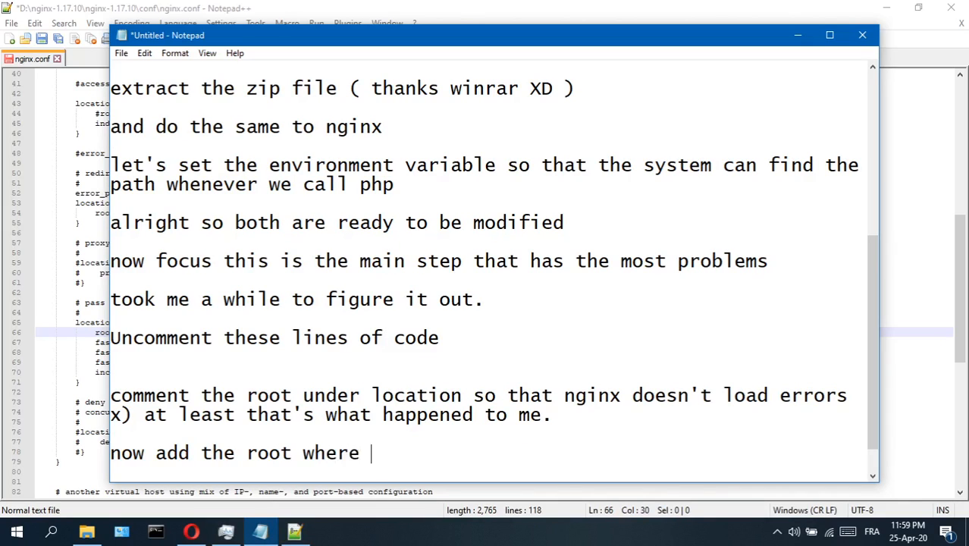
{"action": "type", "text": "your documents are"}
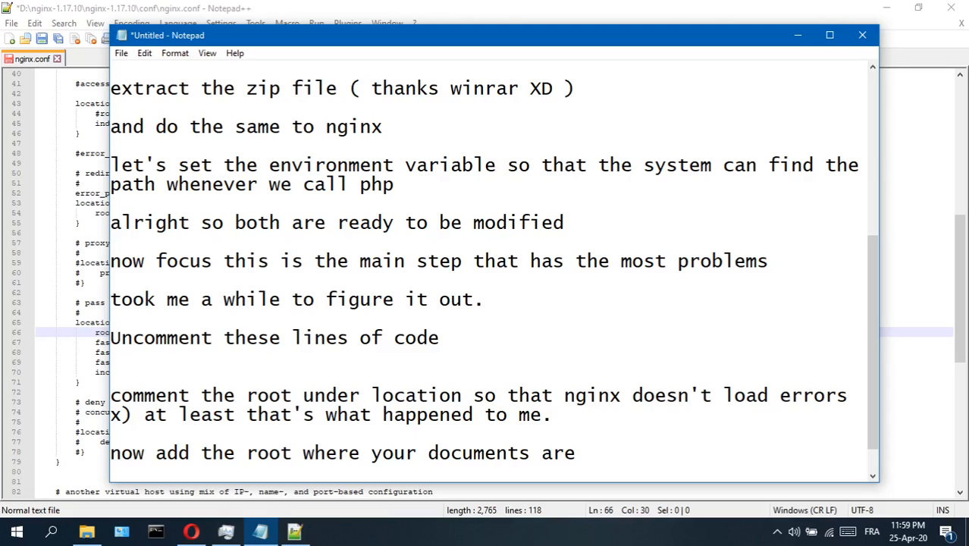
{"action": "type", "text": " , i prefer using h"}
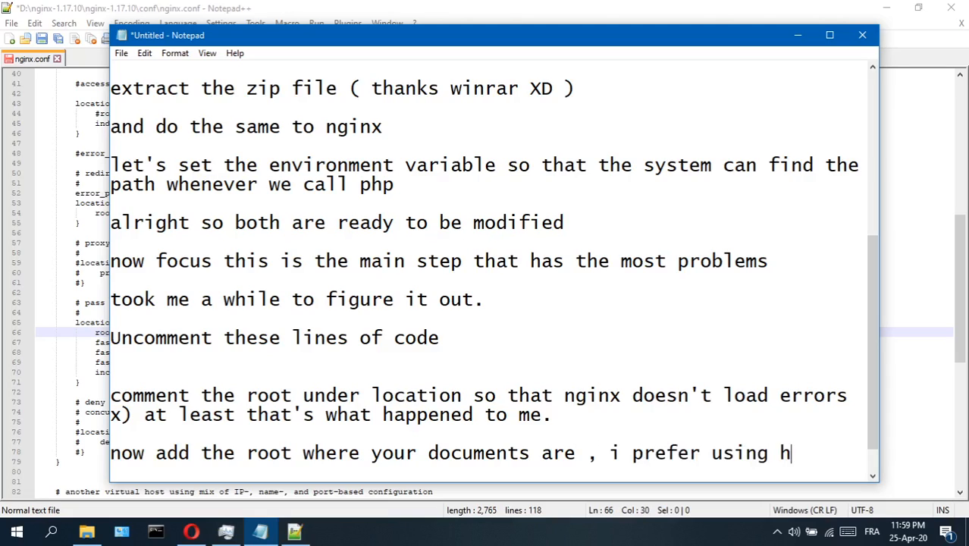
{"action": "key", "text": "BackSpace"}
{"action": "type", "text": "the default"}
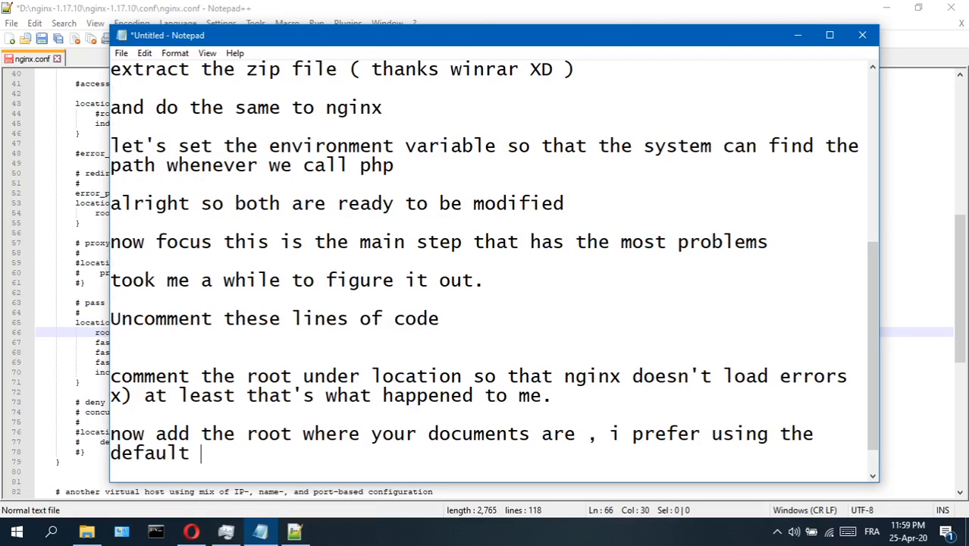
{"action": "type", "text": " nginx "}
{"action": "type", "text": "fol"}
{"action": "key", "text": "BackSpace"}
{"action": "type", "text": "older \"html\""}
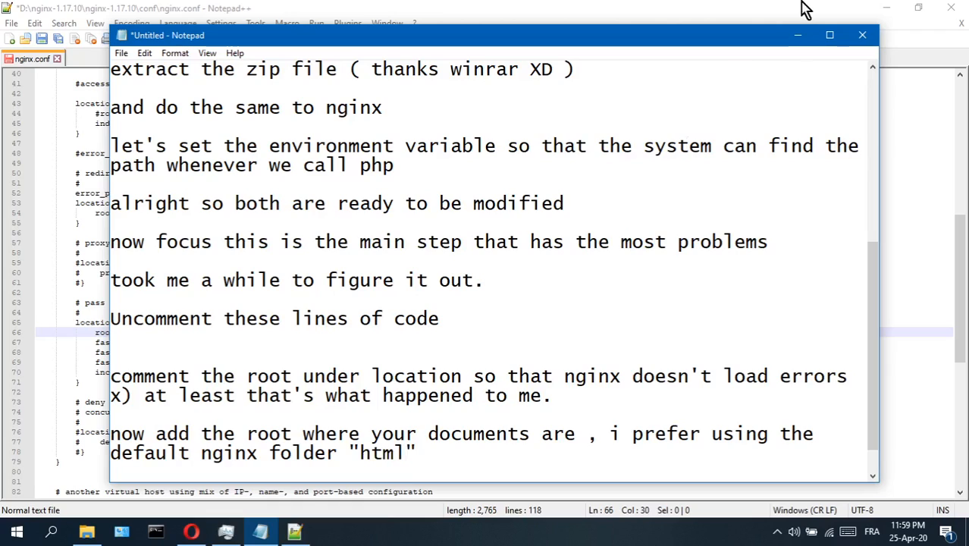
{"action": "left_click", "coordinate": [797, 35]}
Open the html folder inside nginx-1.17.10 in File Explorer and copy its full path.
{"action": "left_click", "coordinate": [87, 531]}
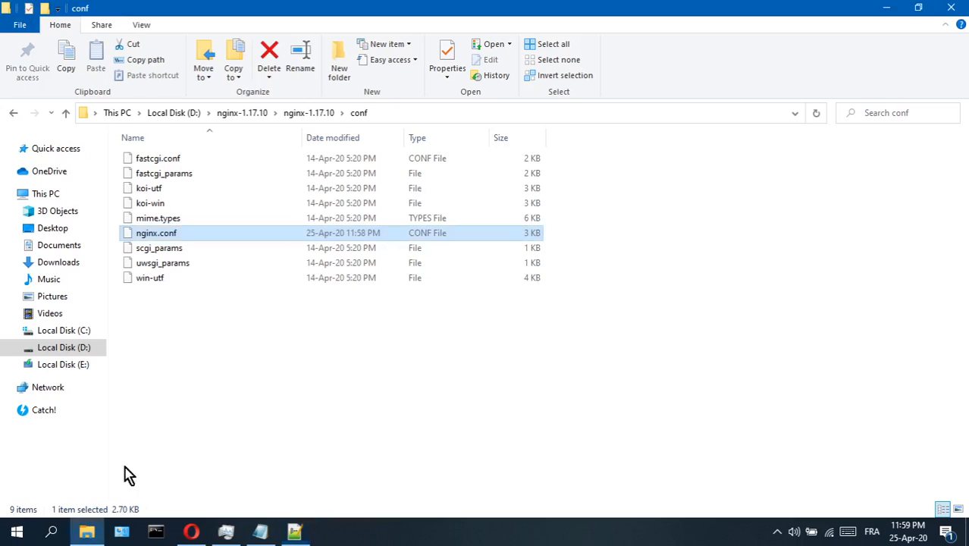
{"action": "left_click", "coordinate": [288, 118]}
{"action": "double_click", "coordinate": [151, 204]}
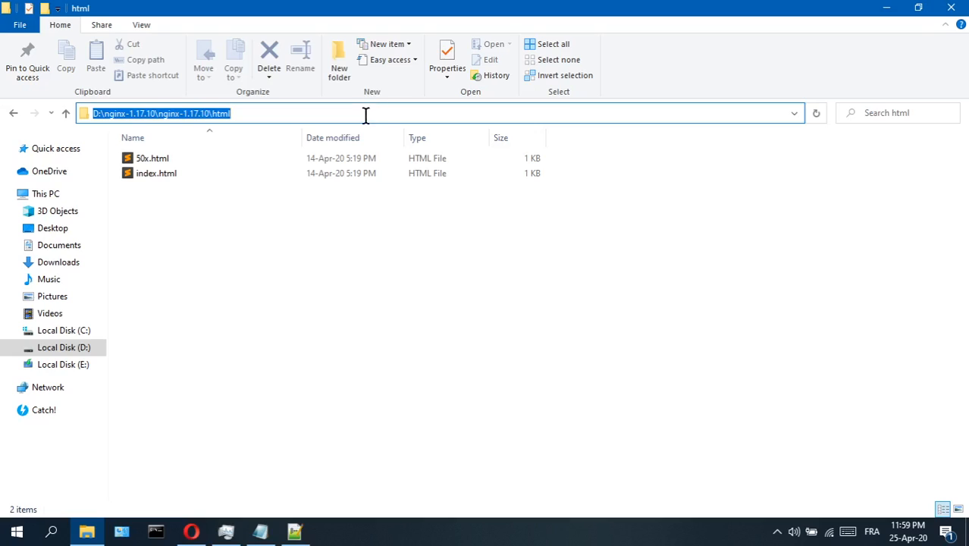
{"action": "left_click", "coordinate": [218, 214]}
Add the line "don't forget to change the side slashes" to the Notepad notes and minimize them.
{"action": "left_click", "coordinate": [295, 532]}
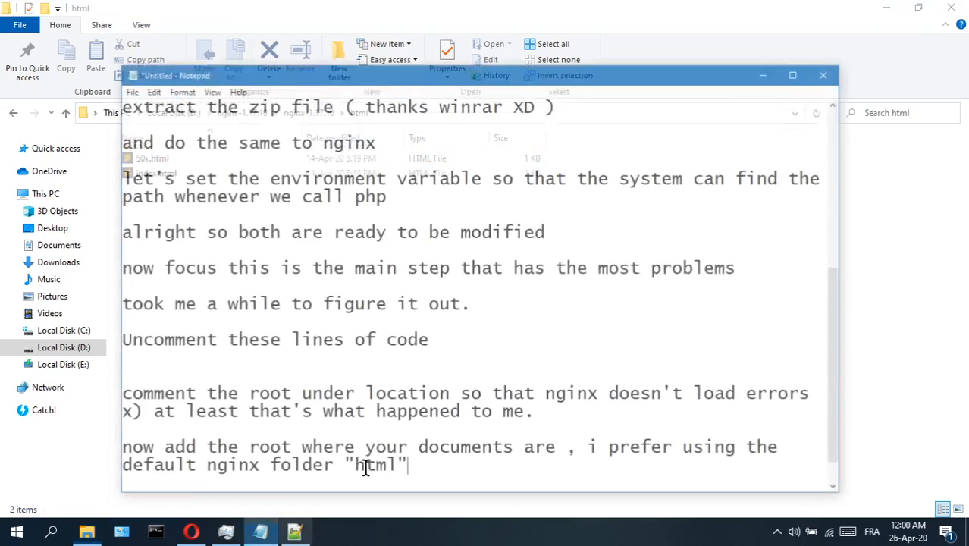
{"action": "key", "text": "Return"}
{"action": "key", "text": "Return"}
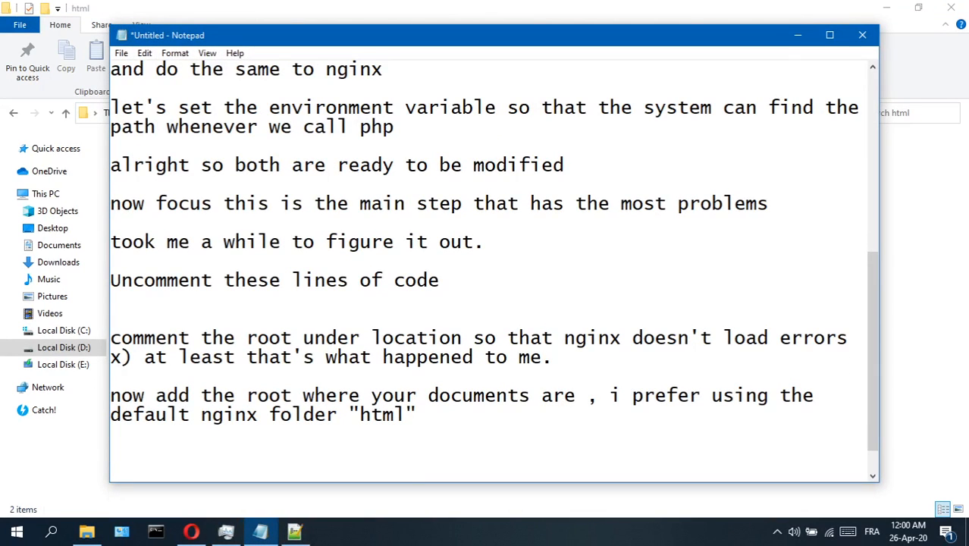
{"action": "type", "text": "don't"}
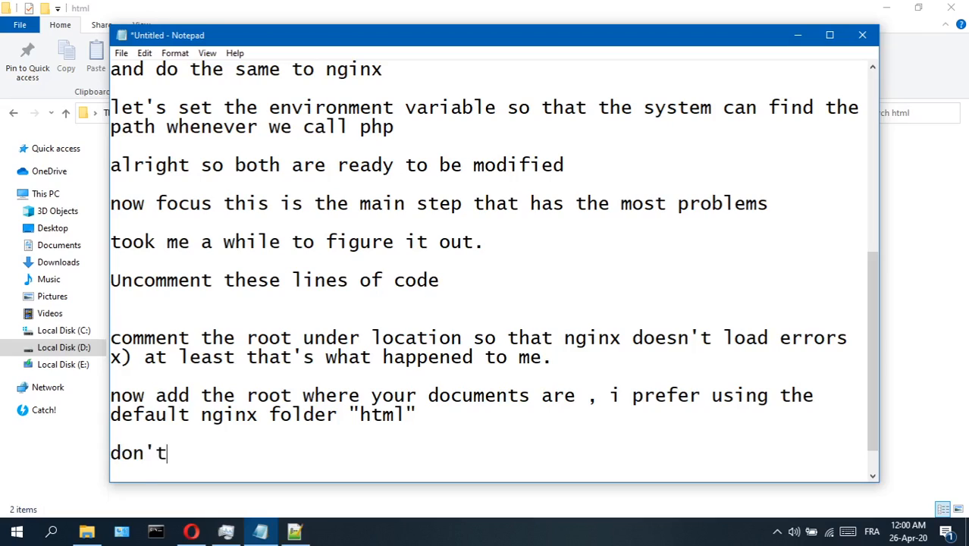
{"action": "key", "text": "BackSpace"}
{"action": "key", "text": "BackSpace"}
{"action": "key", "text": "BackSpace"}
{"action": "key", "text": "BackSpace"}
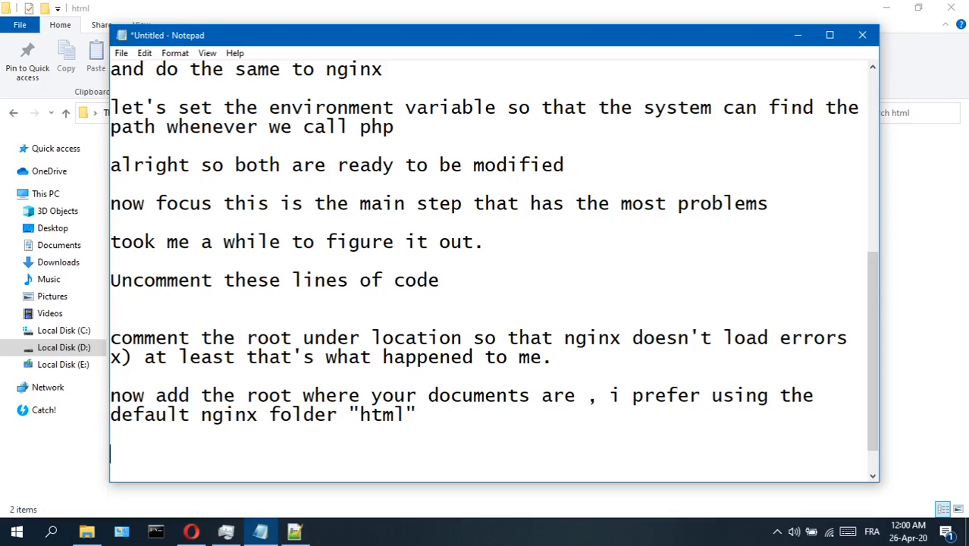
{"action": "type", "text": "d"}
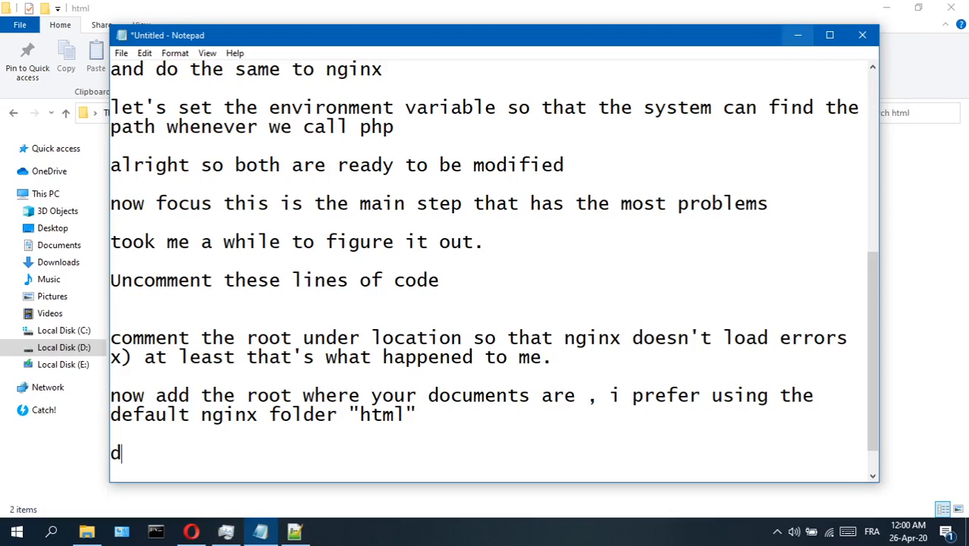
{"action": "type", "text": "on't forget to "}
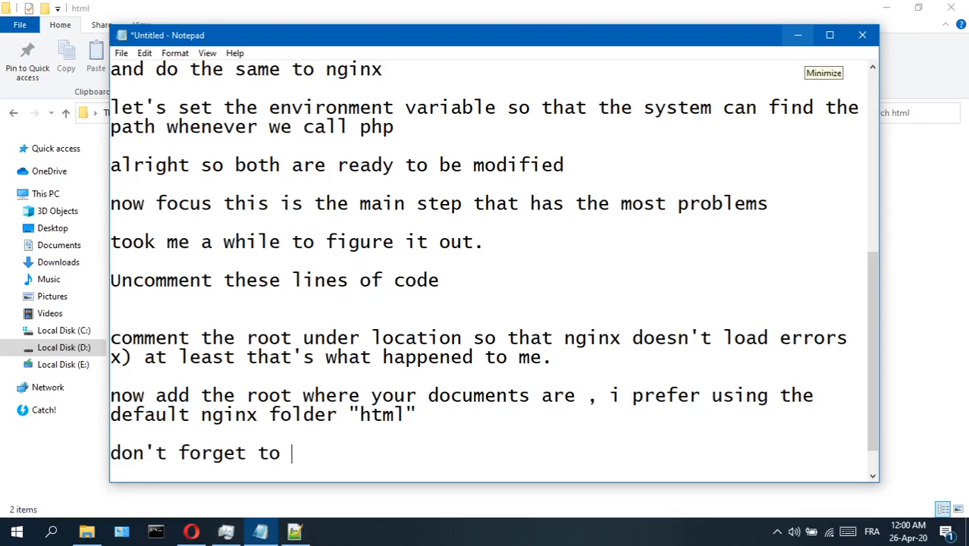
{"action": "type", "text": "change"}
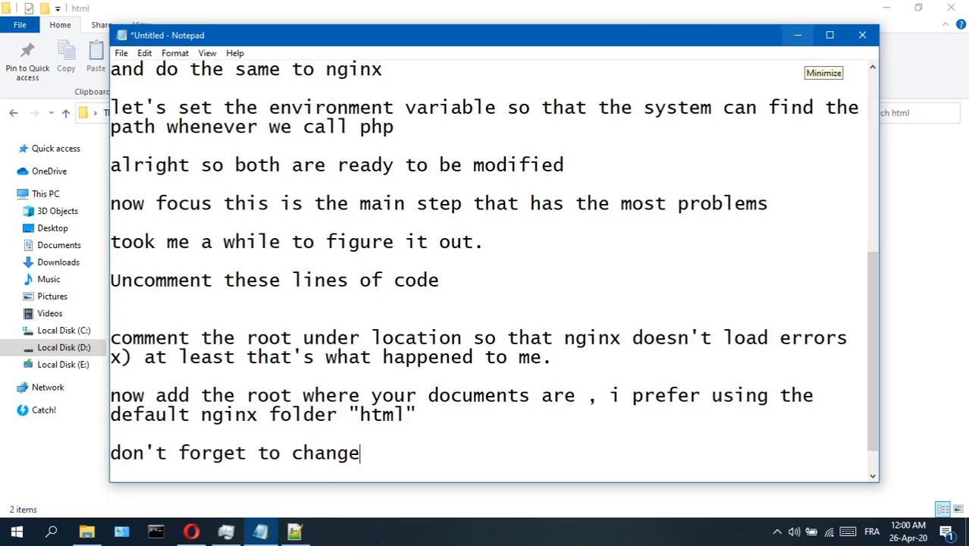
{"action": "type", "text": " the "}
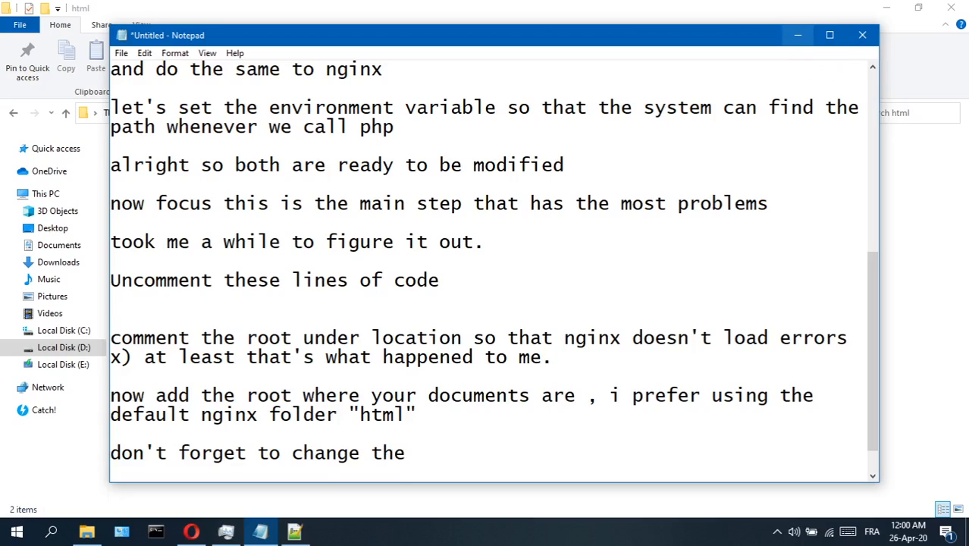
{"action": "type", "text": "side slashes"}
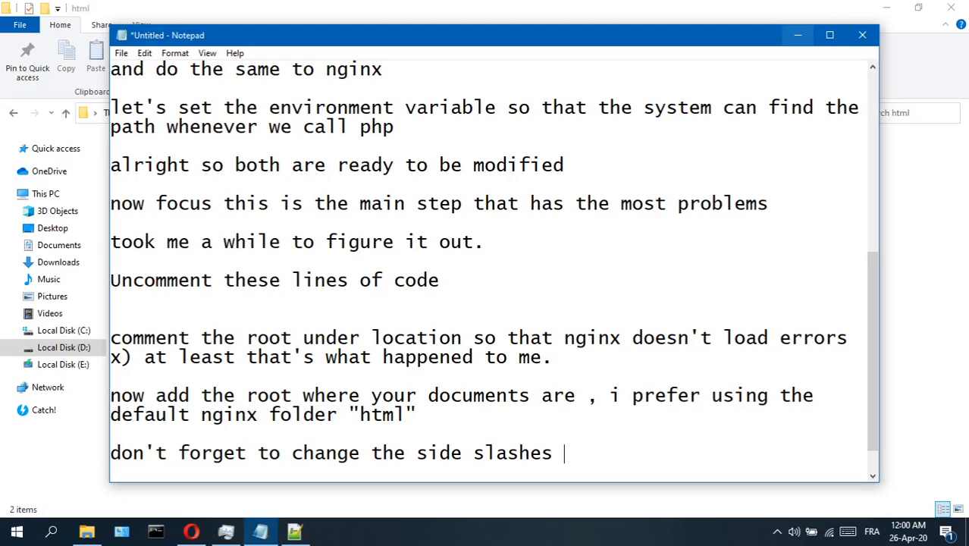
{"action": "left_click", "coordinate": [796, 38]}
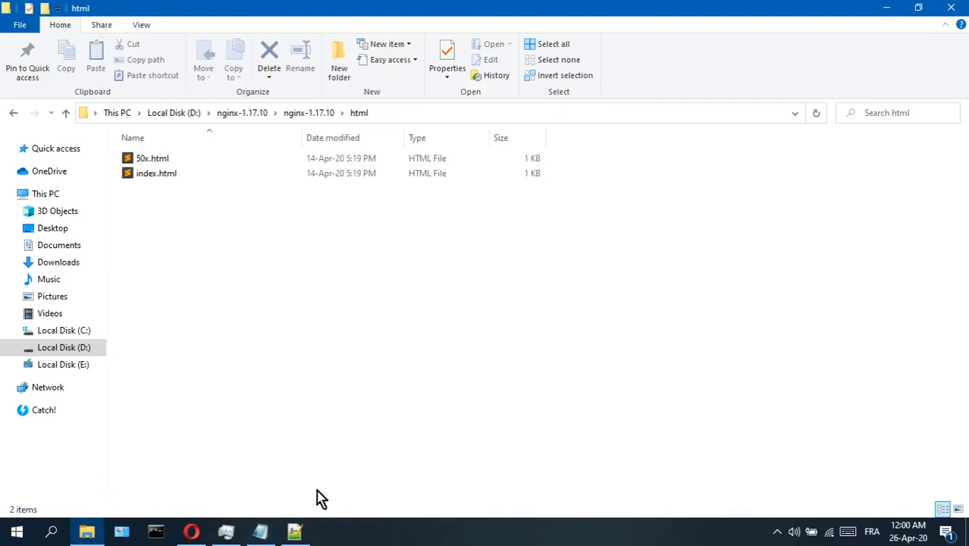
Insert the path D:\nginx-1.17.10\nginx-1.17.10\html between the quotes of the PHP block's root line in nginx.conf.
{"action": "left_click", "coordinate": [295, 533]}
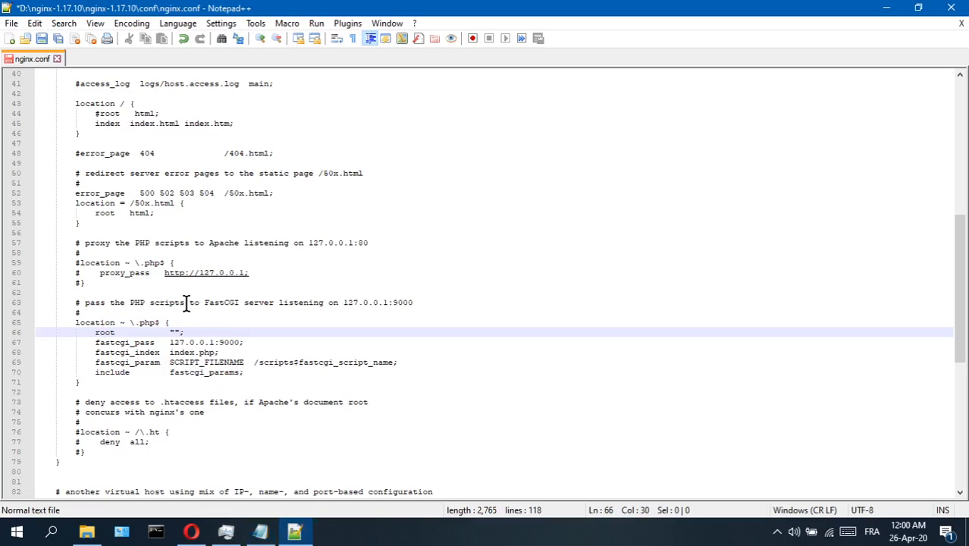
{"action": "type", "text": "D:\\nginx-1.17.10\\nginx-1.17.10\\html"}
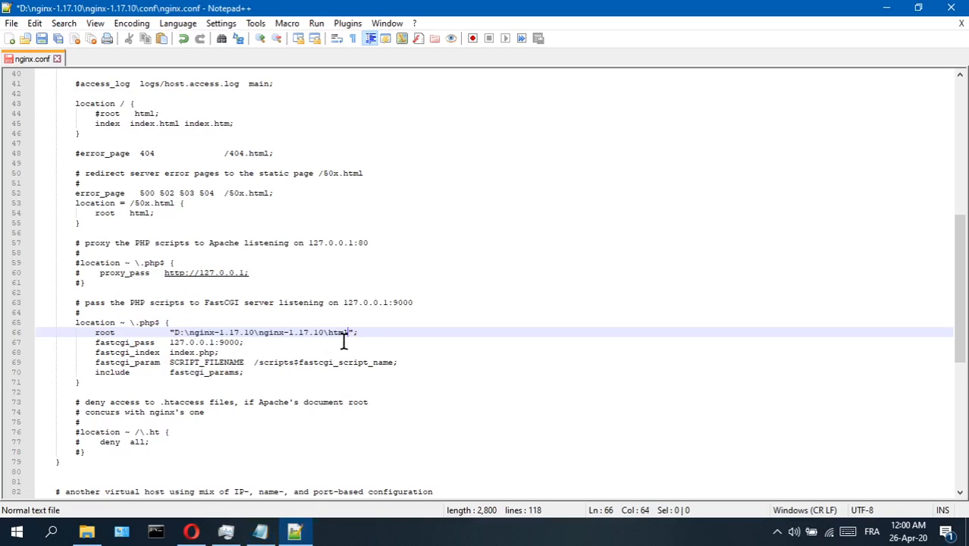
Change the backslashes in the PHP block's root path to forward slashes, giving "D:/nginx-1.17.10/nginx-1.17.10/html", and save nginx.conf.
{"action": "key", "text": "ctrl+s"}
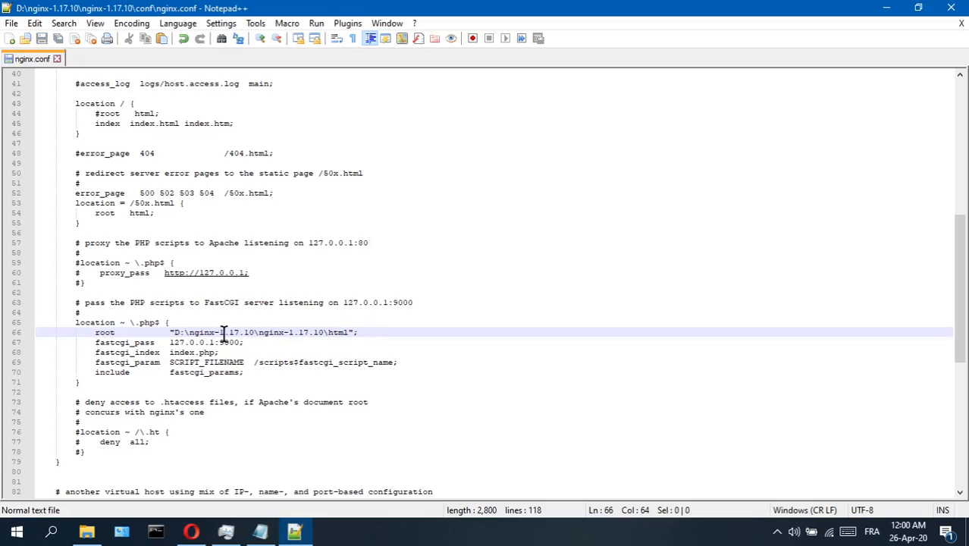
{"action": "key", "text": "BackSpace"}
{"action": "type", "text": "/"}
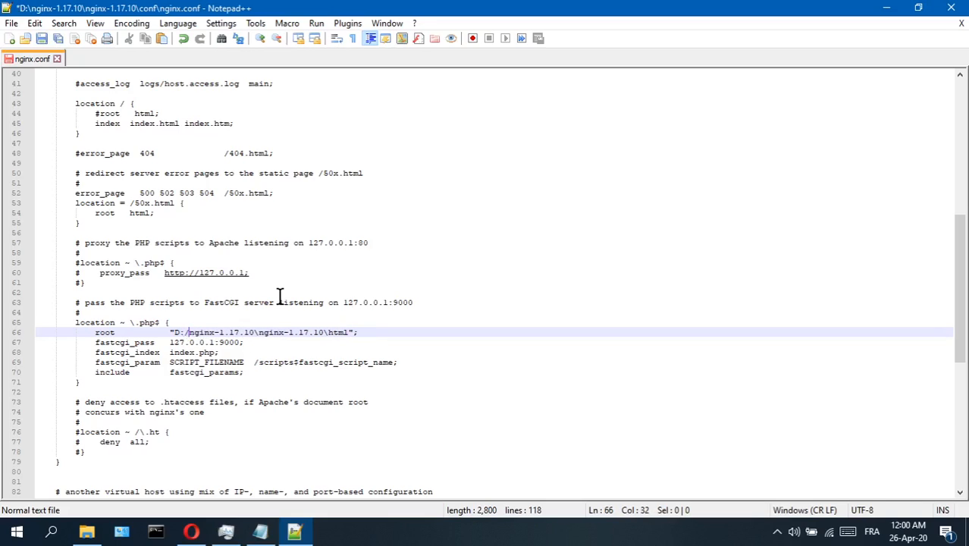
{"action": "left_click", "coordinate": [258, 332]}
{"action": "key", "text": "BackSpace"}
{"action": "type", "text": "/"}
{"action": "key", "text": "BackSpace"}
{"action": "type", "text": "/"}
{"action": "key", "text": "ctrl+s"}
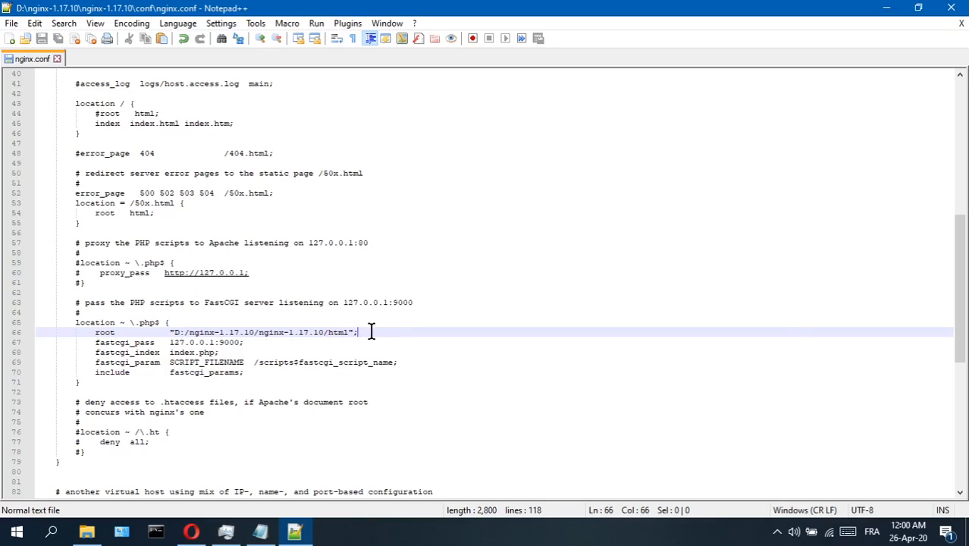
{"action": "key", "text": "shift+Left"}
{"action": "left_click", "coordinate": [365, 334]}
Add the line "the double quotes and the semicolon" to the Notepad notes and minimize them.
{"action": "left_click", "coordinate": [260, 535]}
{"action": "key", "text": "Return"}
{"action": "key", "text": "Return"}
{"action": "type", "text": "t"}
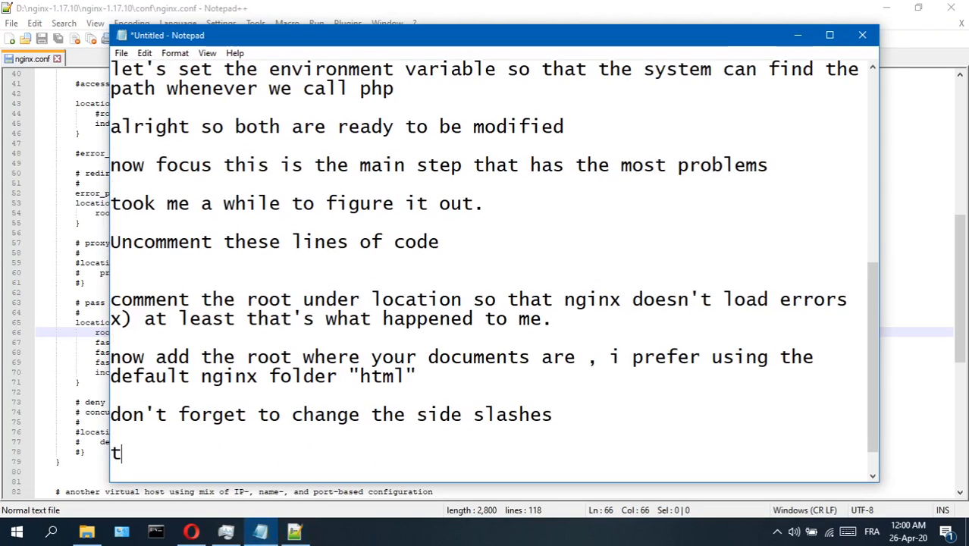
{"action": "type", "text": "he double qu"}
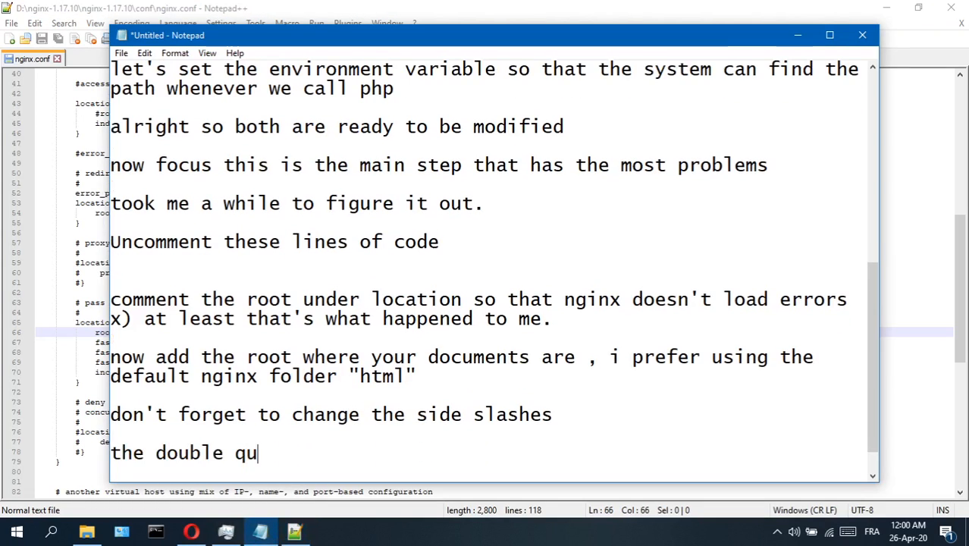
{"action": "type", "text": "otes and the s"}
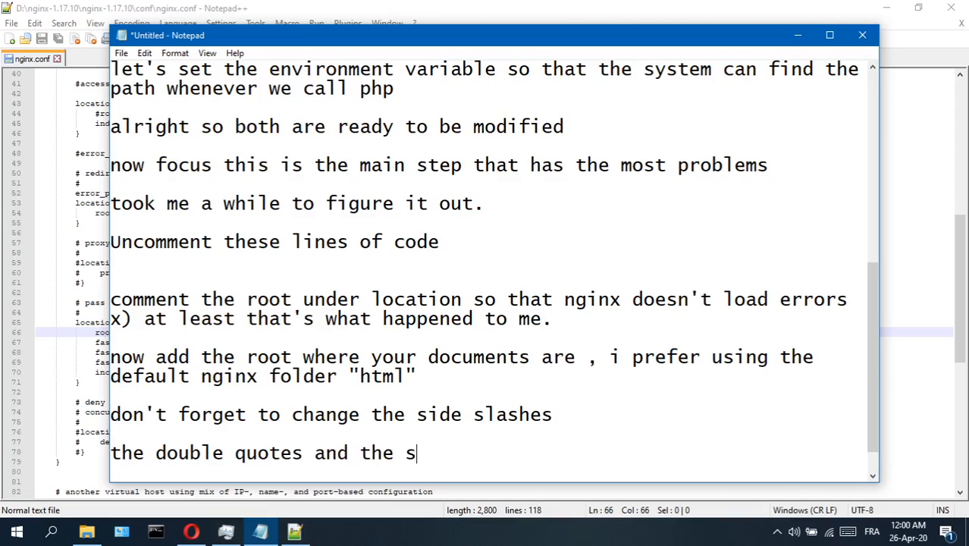
{"action": "type", "text": "emicolon"}
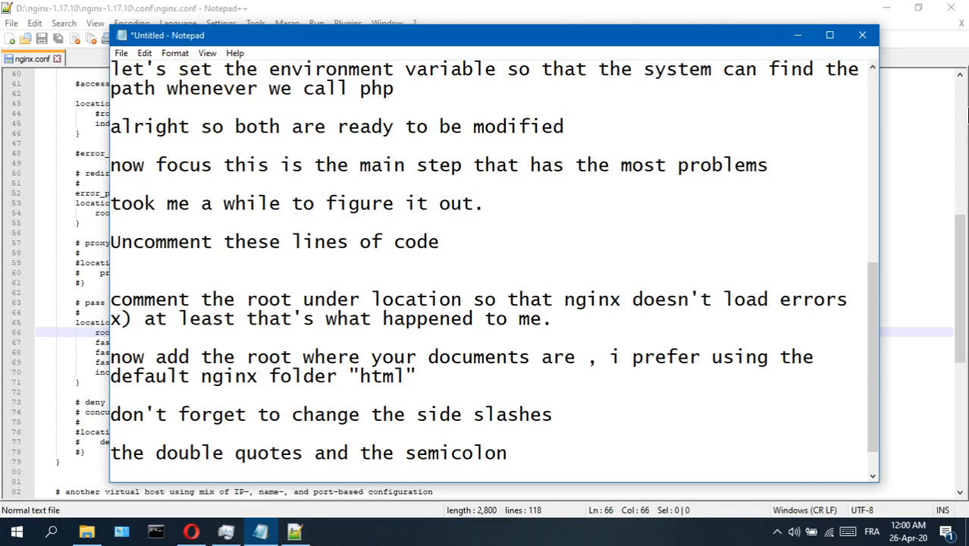
{"action": "key", "text": "ctrl+s"}
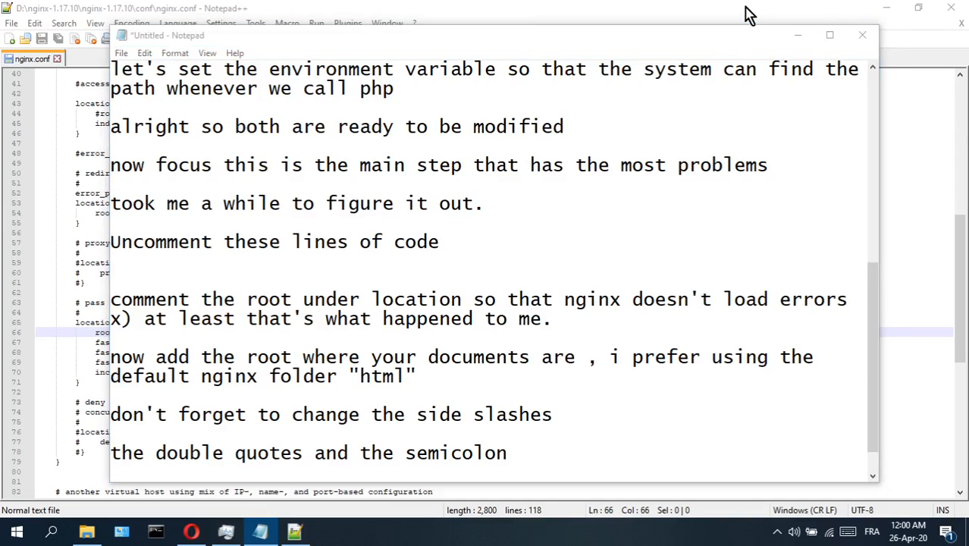
{"action": "key", "text": "Escape"}
{"action": "left_click", "coordinate": [797, 35]}
Add the line "now let's enable some extensions in php" to the Notepad notes.
{"action": "scroll", "coordinate": [137, 295], "scroll_direction": "down", "scroll_amount": 2}
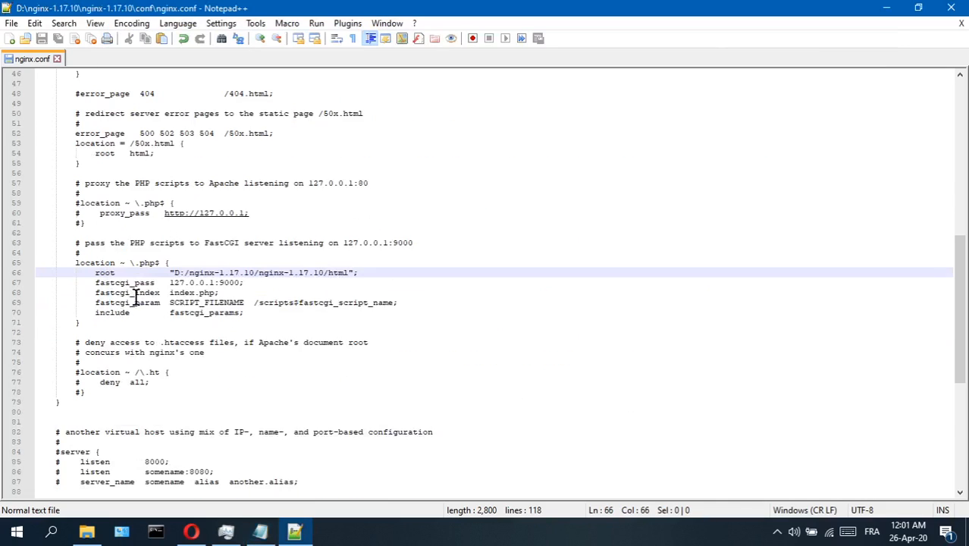
{"action": "left_click", "coordinate": [260, 533]}
{"action": "key", "text": "Return"}
{"action": "key", "text": "Return"}
{"action": "type", "text": "now let's"}
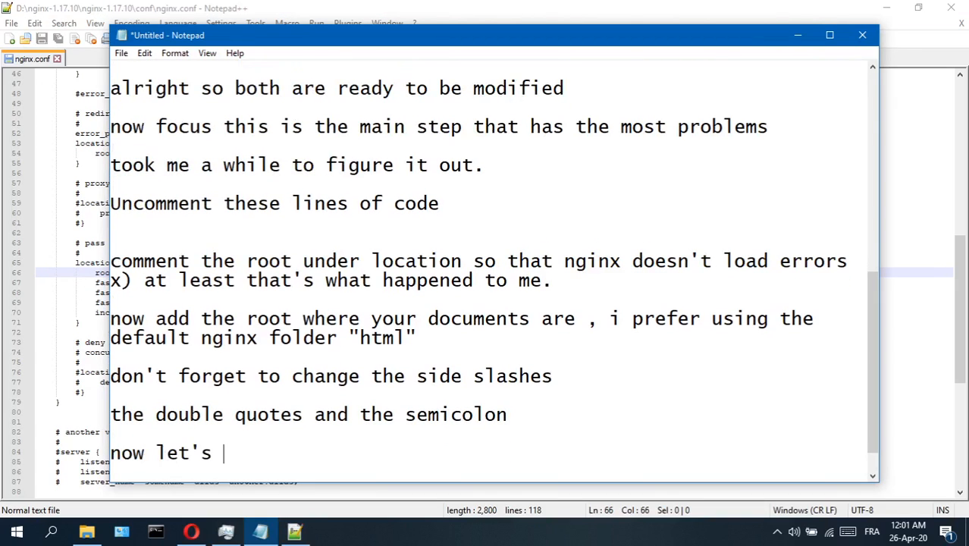
{"action": "type", "text": " enable some"}
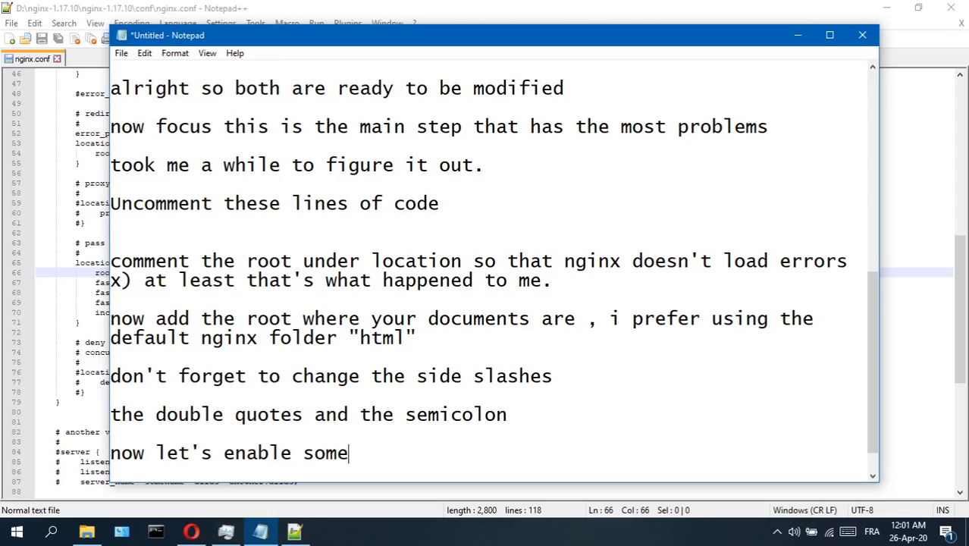
{"action": "type", "text": " extensions"}
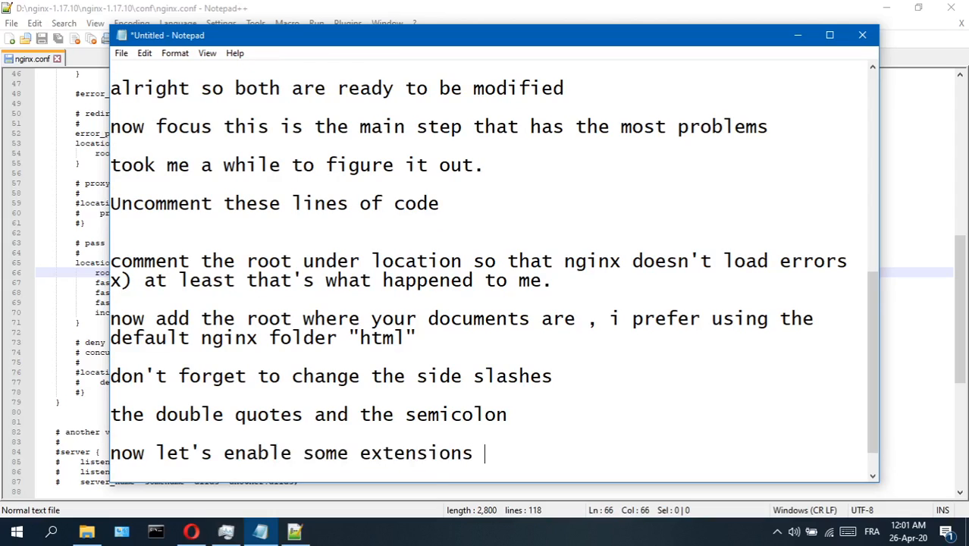
{"action": "type", "text": " in php"}
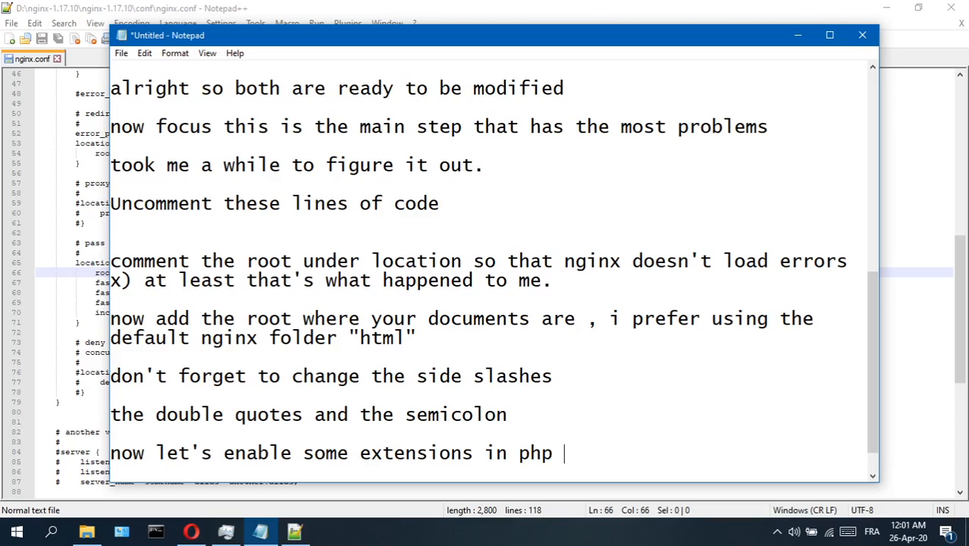
{"action": "key", "text": "Return"}
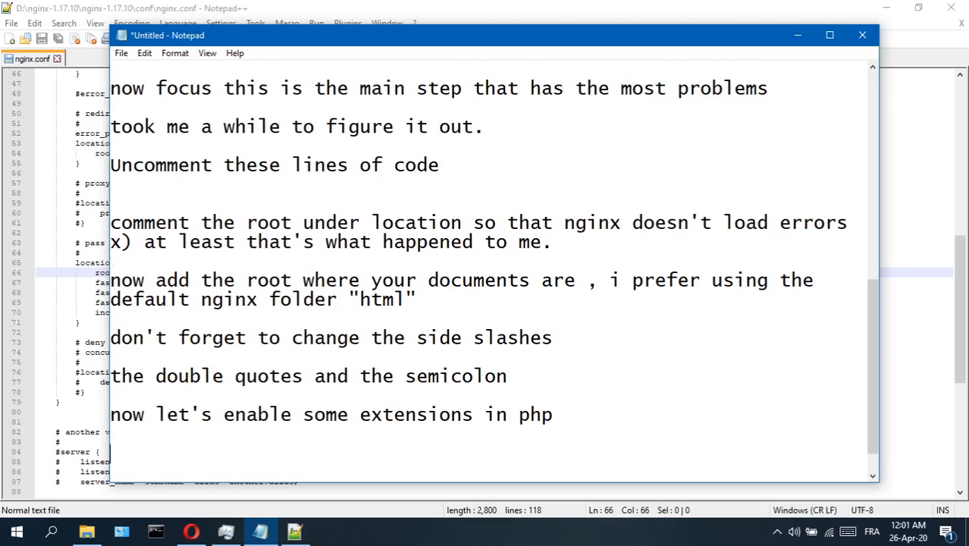
Open the PHP7 folder on Local Disk (D:) in File Explorer and select php.ini-development.
{"action": "left_click", "coordinate": [86, 531]}
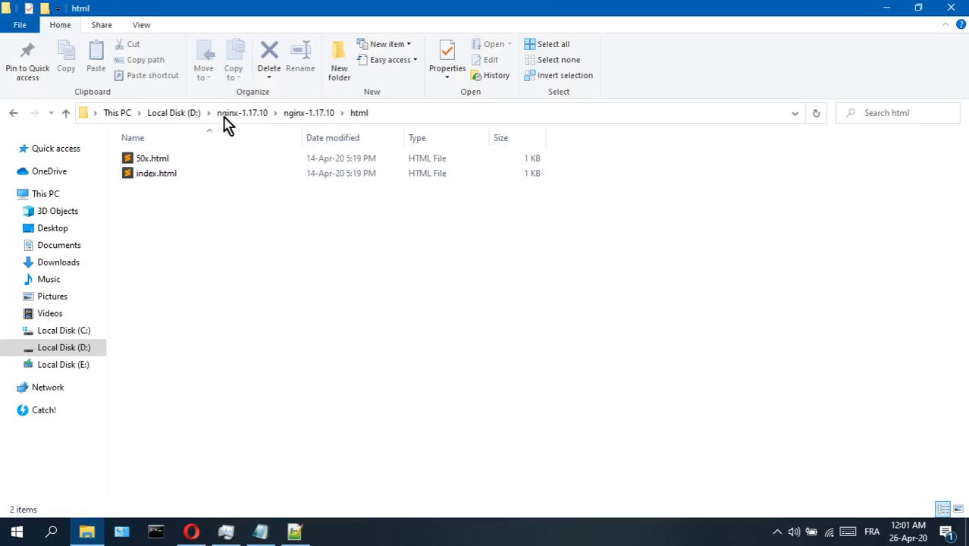
{"action": "left_click", "coordinate": [174, 113]}
{"action": "left_click", "coordinate": [187, 399]}
{"action": "left_click", "coordinate": [171, 444]}
{"action": "double_click", "coordinate": [171, 444]}
{"action": "scroll", "coordinate": [168, 191], "scroll_direction": "down", "scroll_amount": 5}
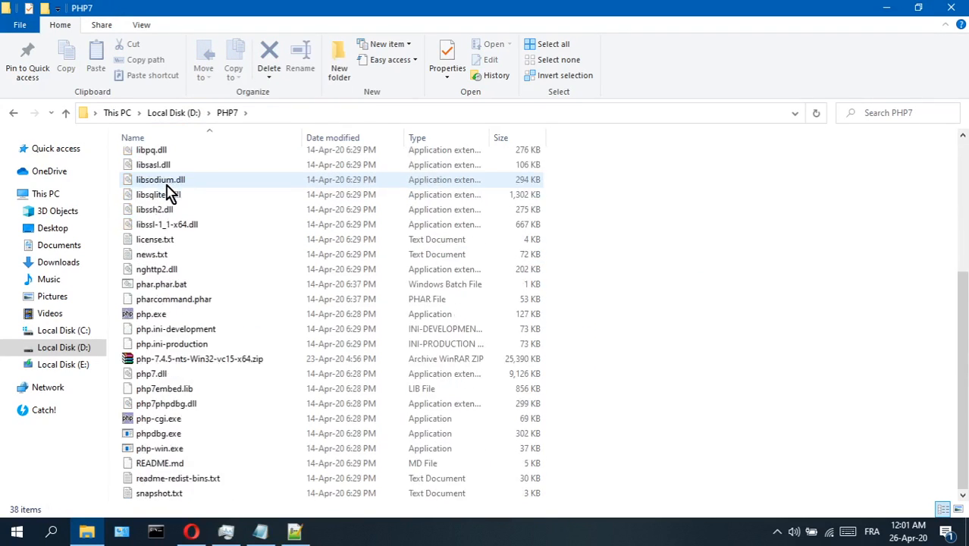
{"action": "left_click", "coordinate": [201, 329]}
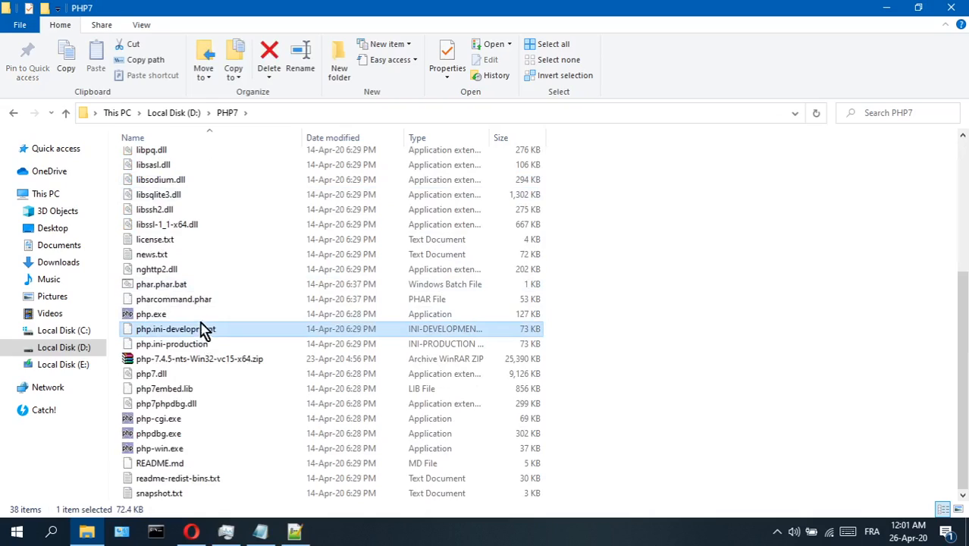
Add the line "you need to copy php-dev.ini ----> php.ini" to the Notepad notes and minimize them.
{"action": "left_click", "coordinate": [260, 530]}
{"action": "type", "text": "you need to "}
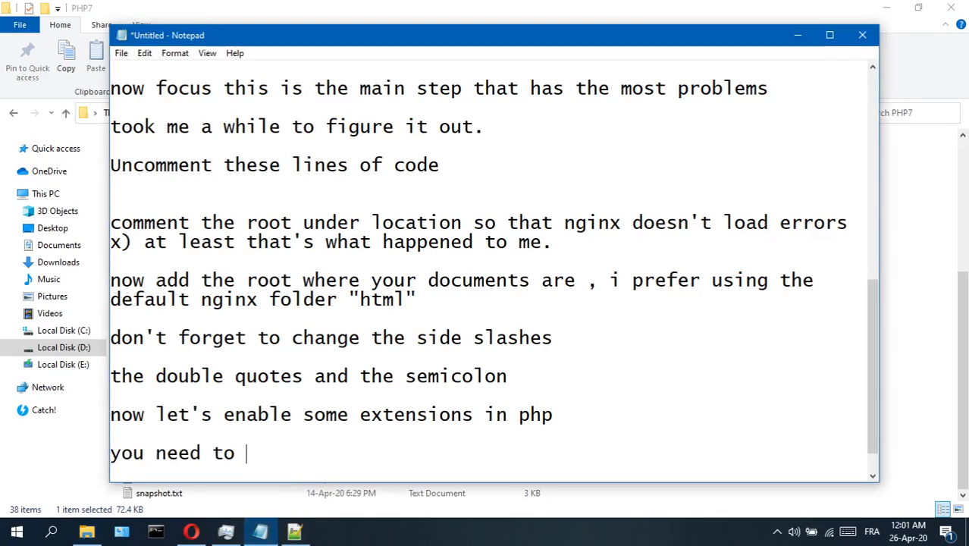
{"action": "type", "text": "copy php-"}
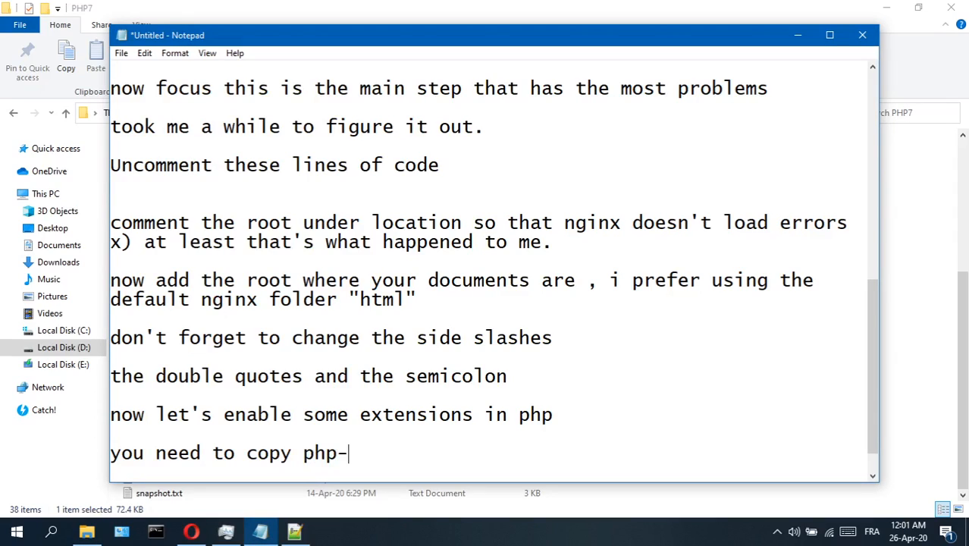
{"action": "key", "text": "BackSpace"}
{"action": "key", "text": "BackSpace"}
{"action": "key", "text": "BackSpace"}
{"action": "type", "text": "dev.ini ----"}
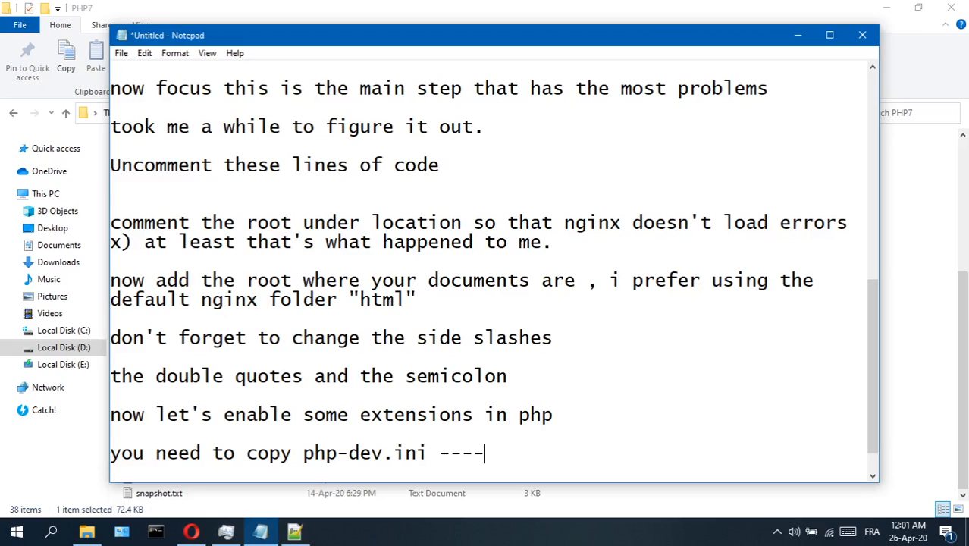
{"action": "type", "text": "> php.ini"}
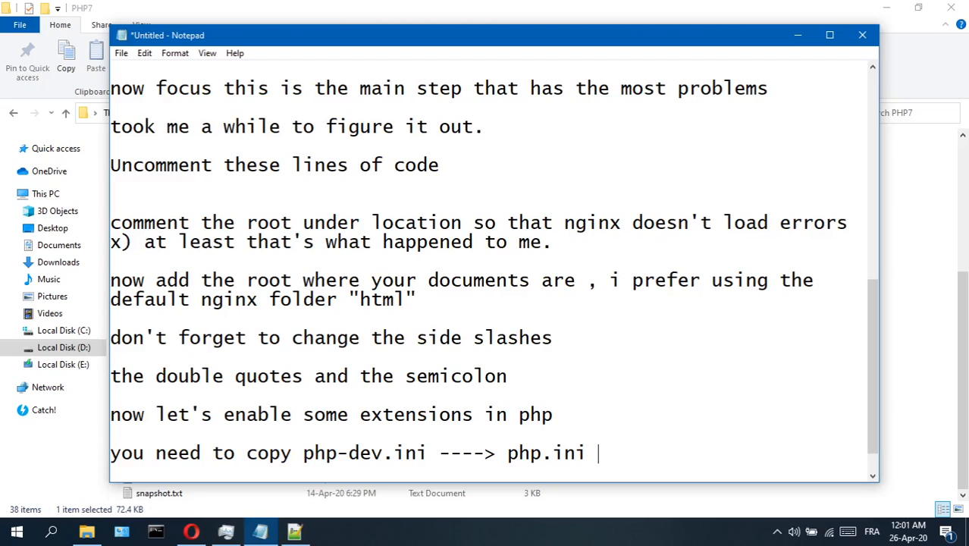
{"action": "left_click", "coordinate": [798, 35]}
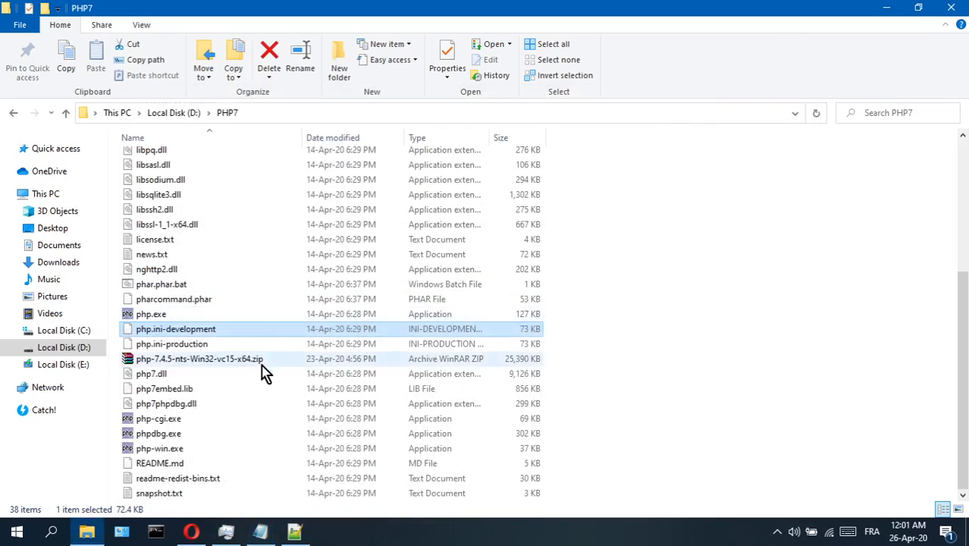
Duplicate the php.ini-development file within the PHP7 folder.
{"action": "double_click", "coordinate": [201, 329]}
{"action": "right_click", "coordinate": [202, 331]}
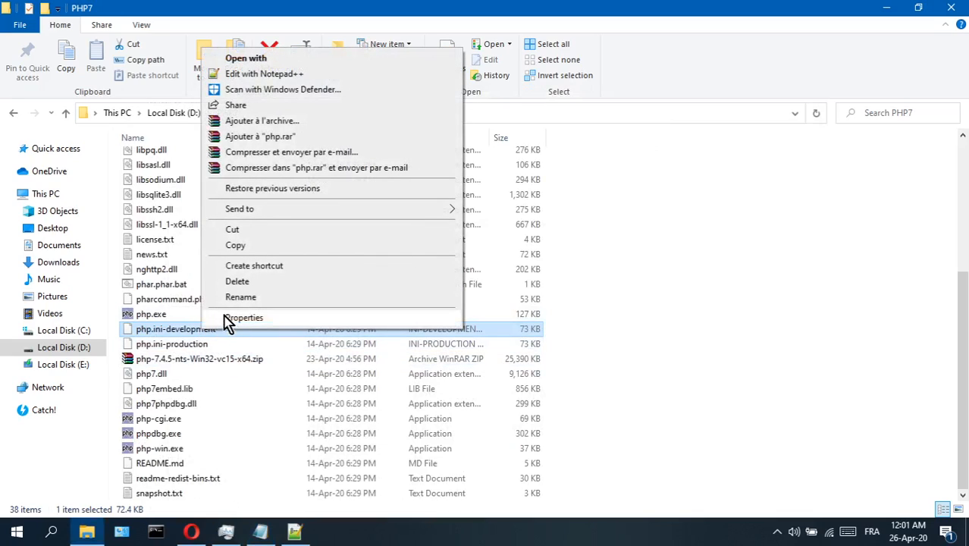
{"action": "left_click", "coordinate": [258, 246]}
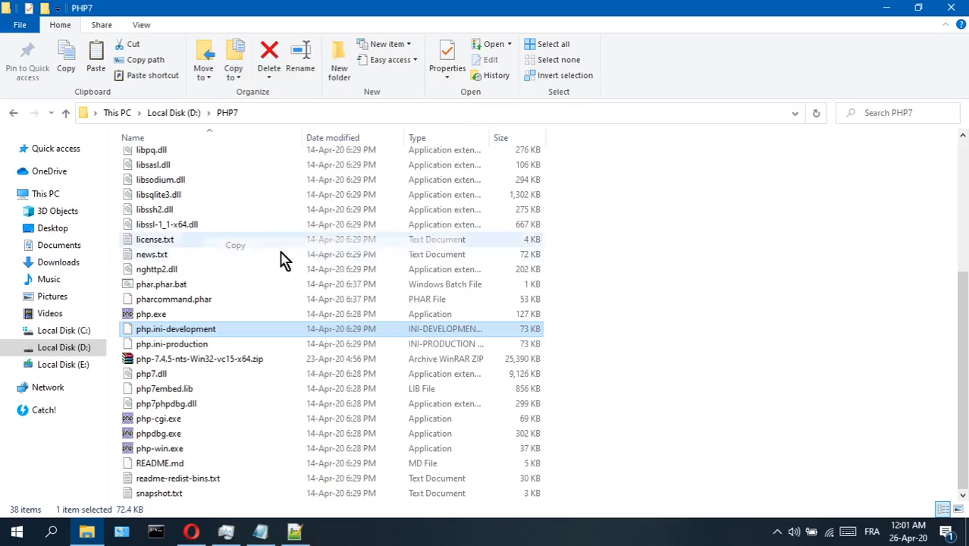
{"action": "right_click", "coordinate": [634, 303]}
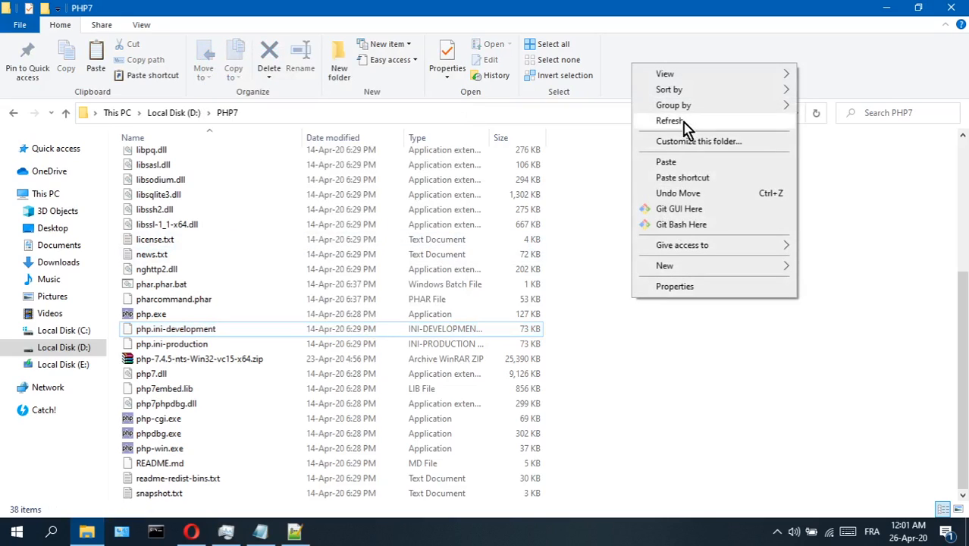
{"action": "left_click", "coordinate": [691, 162]}
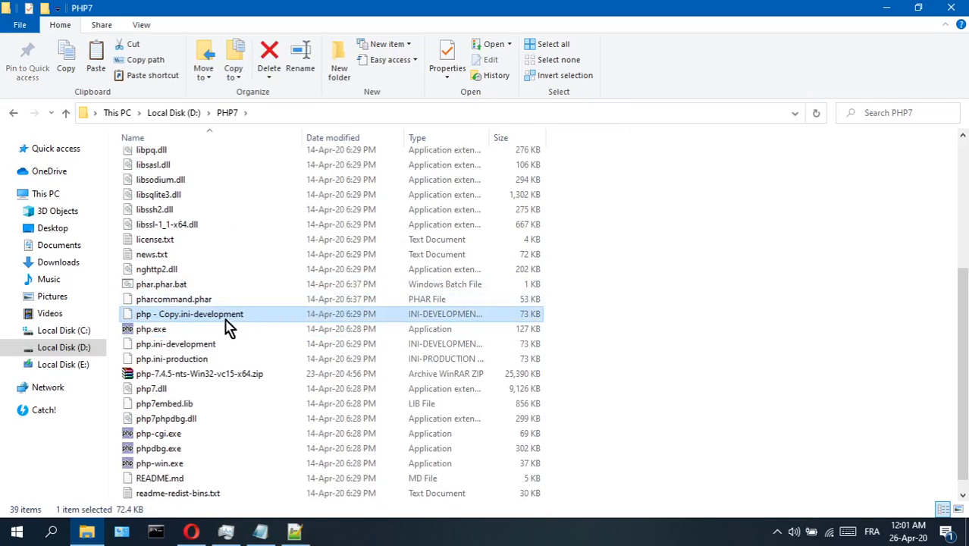
Rename the copied php.ini-development file to php.ini and accept the file extension change.
{"action": "left_click", "coordinate": [181, 316]}
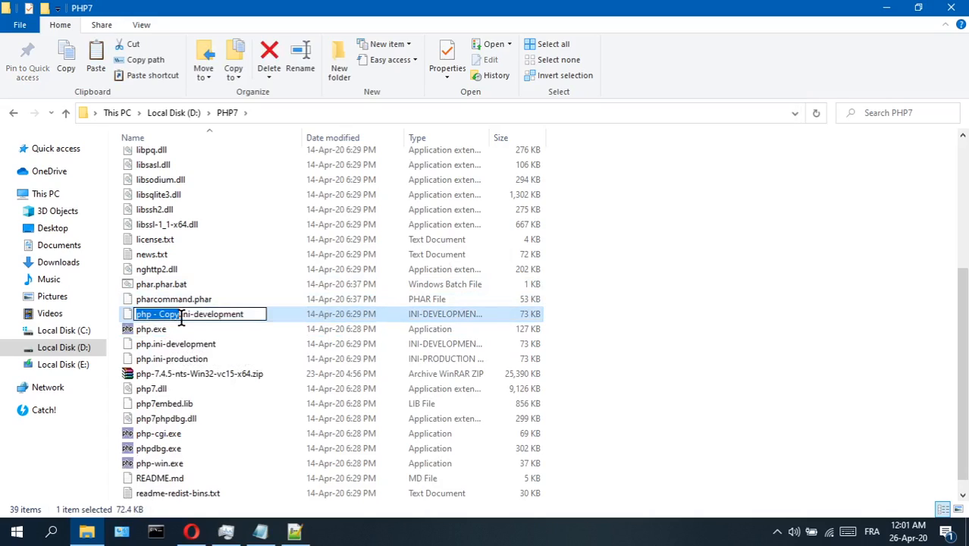
{"action": "key", "text": "BackSpace"}
{"action": "type", "text": "php"}
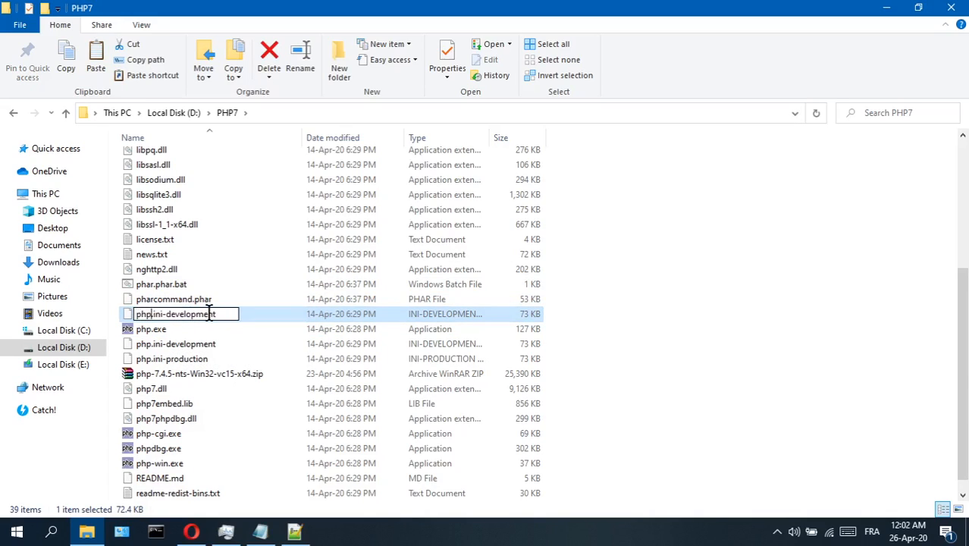
{"action": "left_click_drag", "start_coordinate": [229, 314], "coordinate": [159, 319]}
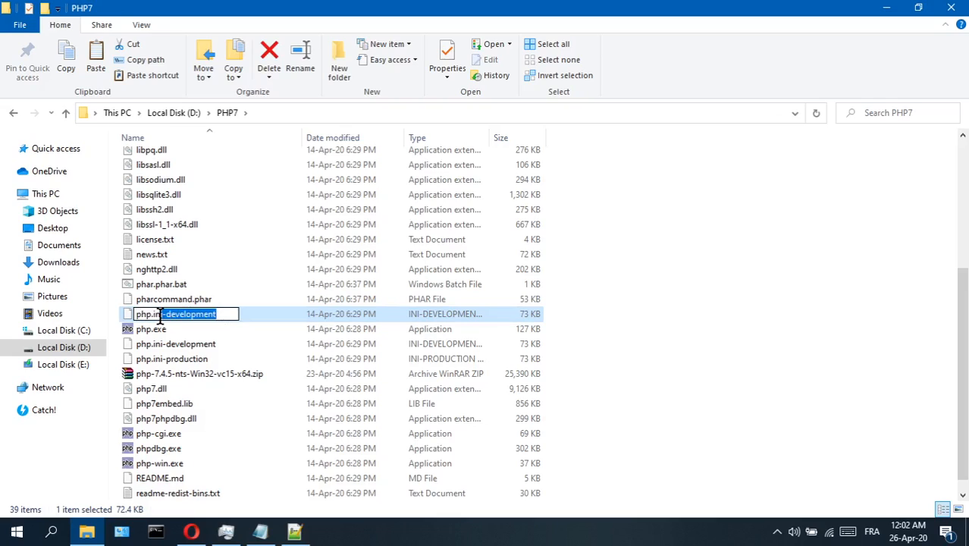
{"action": "key", "text": "BackSpace"}
{"action": "key", "text": "Return"}
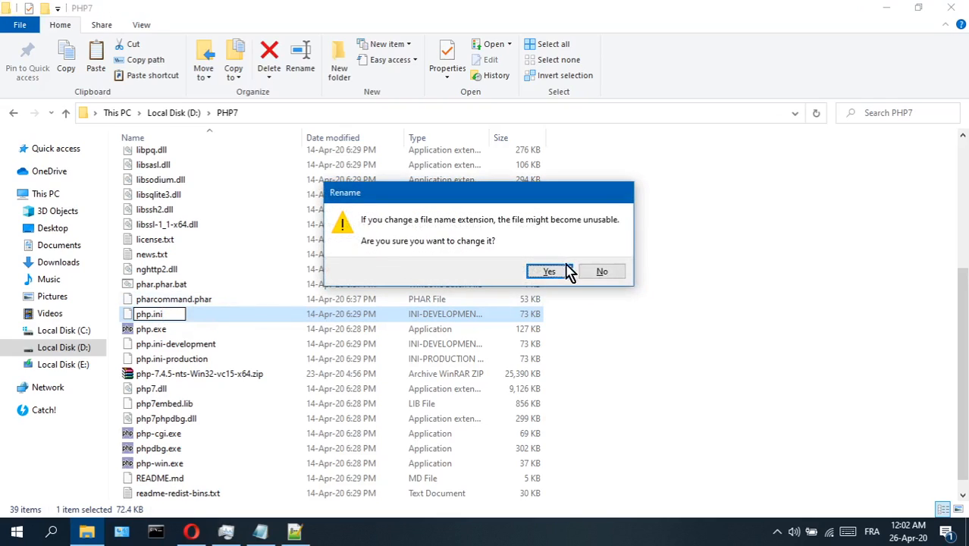
{"action": "left_click", "coordinate": [562, 273]}
Open php.ini from the PHP7 folder in Notepad++ and bring up the Find dialog.
{"action": "double_click", "coordinate": [191, 328]}
{"action": "right_click", "coordinate": [190, 328]}
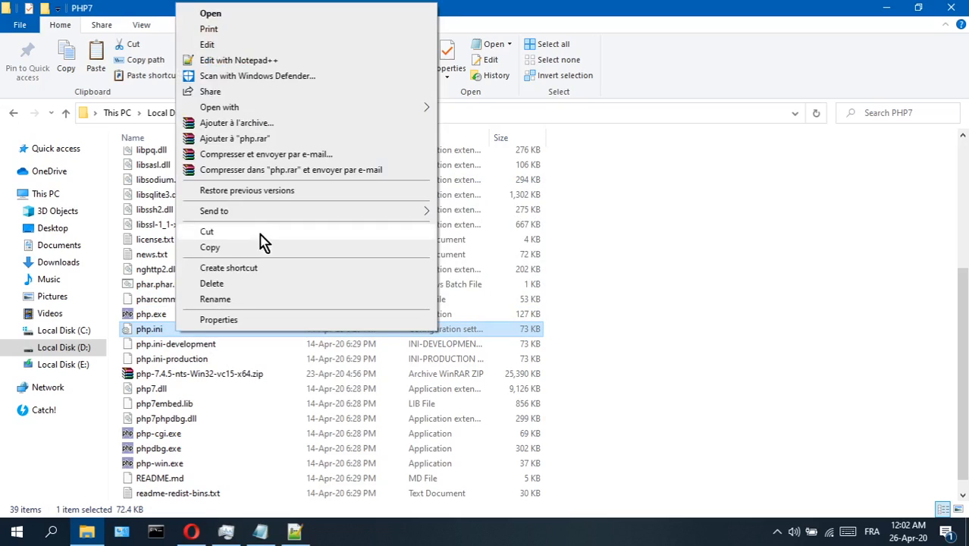
{"action": "left_click", "coordinate": [224, 61]}
{"action": "scroll", "coordinate": [294, 230], "scroll_direction": "down", "scroll_amount": 2}
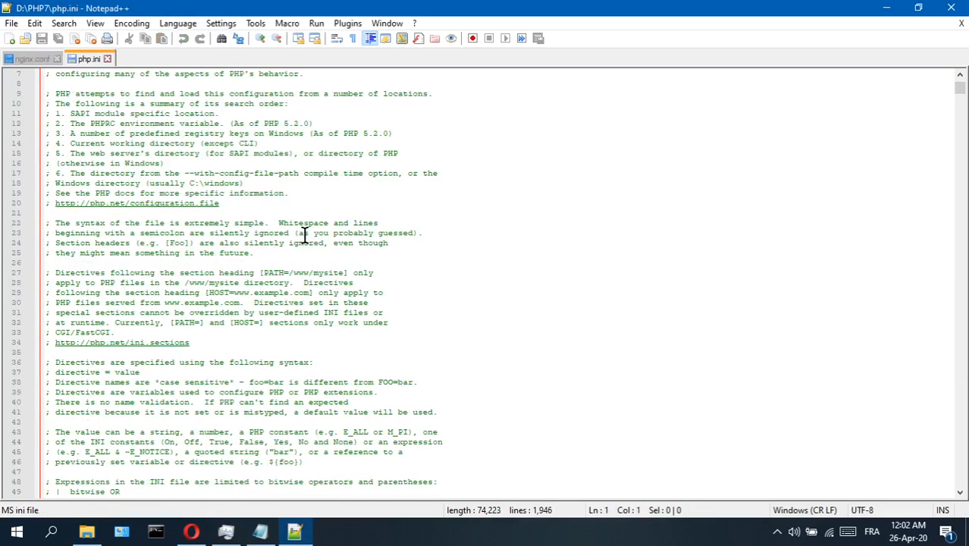
{"action": "key", "text": "ctrl+f"}
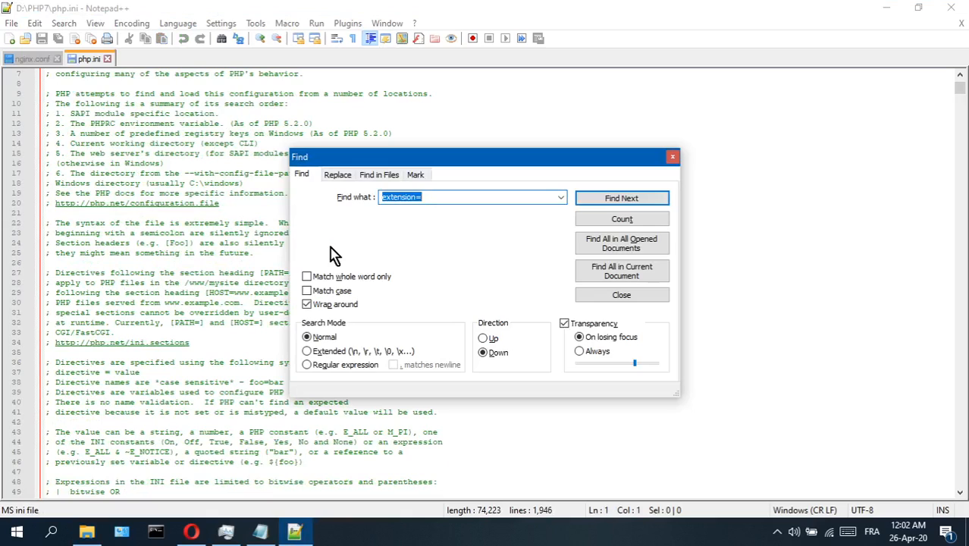
Add the line "first search for doc_root" to the Notepad notes, dismiss the save prompt and minimize the notes.
{"action": "left_click", "coordinate": [260, 531]}
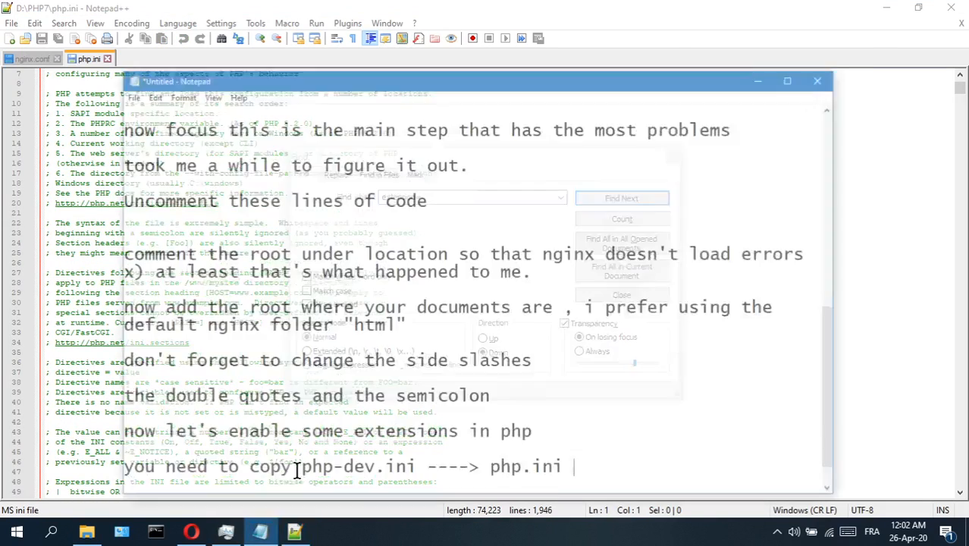
{"action": "key", "text": "Return"}
{"action": "key", "text": "Return"}
{"action": "type", "text": "first searc"}
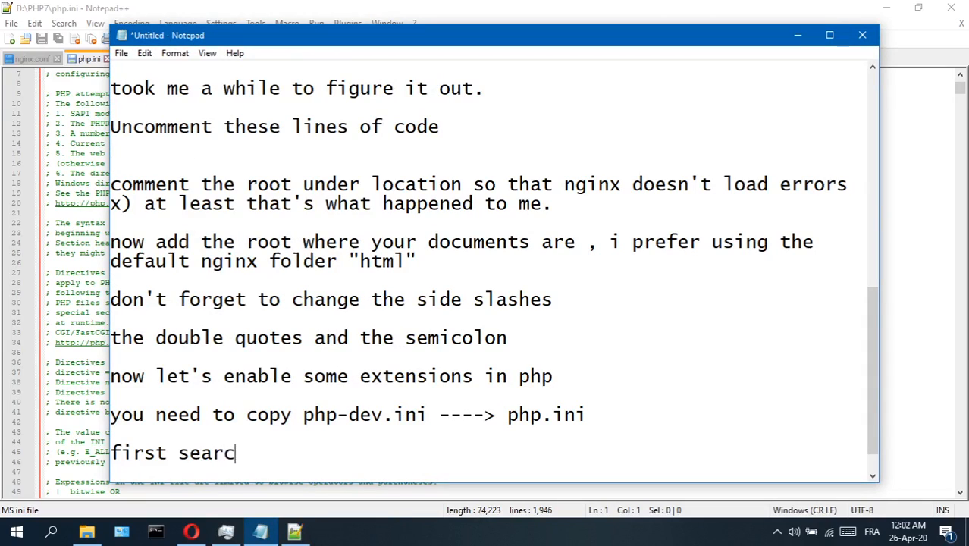
{"action": "type", "text": "h for doc_root"}
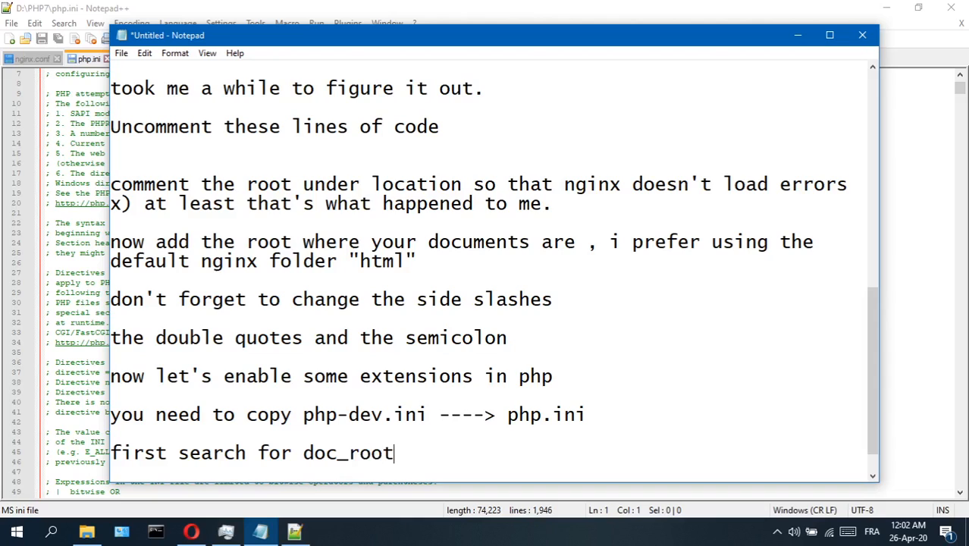
{"action": "key", "text": "ctrl+s"}
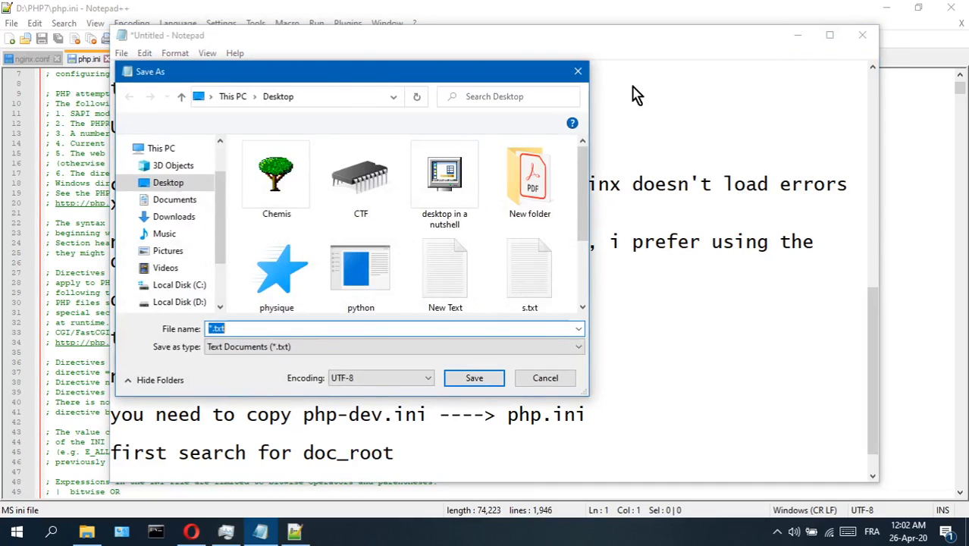
{"action": "key", "text": "Escape"}
{"action": "left_click", "coordinate": [797, 44]}
Find doc_root in php.ini and add a pair of double quotes as the value of the doc_root setting.
{"action": "left_click", "coordinate": [444, 197]}
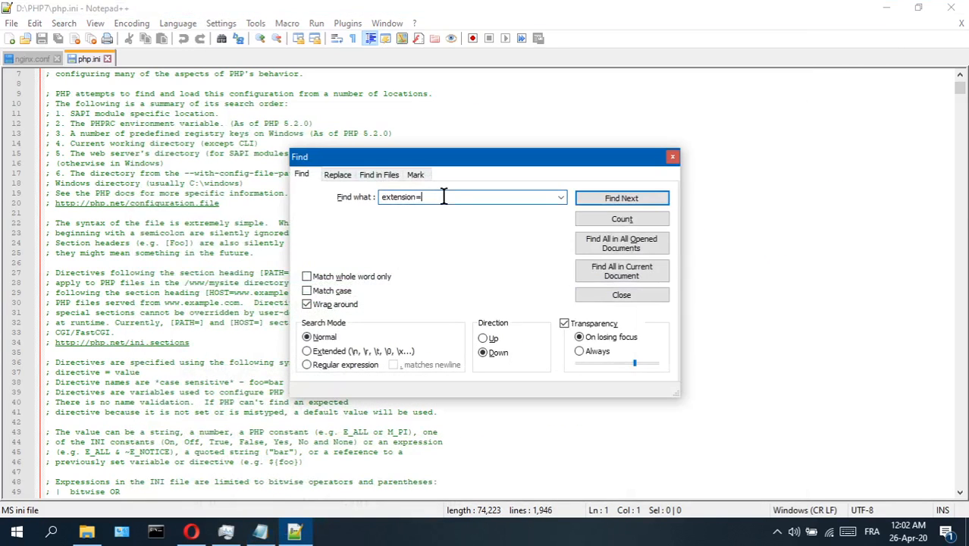
{"action": "key", "text": "BackSpace"}
{"action": "key", "text": "BackSpace"}
{"action": "key", "text": "BackSpace"}
{"action": "key", "text": "BackSpace"}
{"action": "key", "text": "BackSpace"}
{"action": "key", "text": "BackSpace"}
{"action": "key", "text": "BackSpace"}
{"action": "key", "text": "BackSpace"}
{"action": "key", "text": "BackSpace"}
{"action": "left_click", "coordinate": [588, 198]}
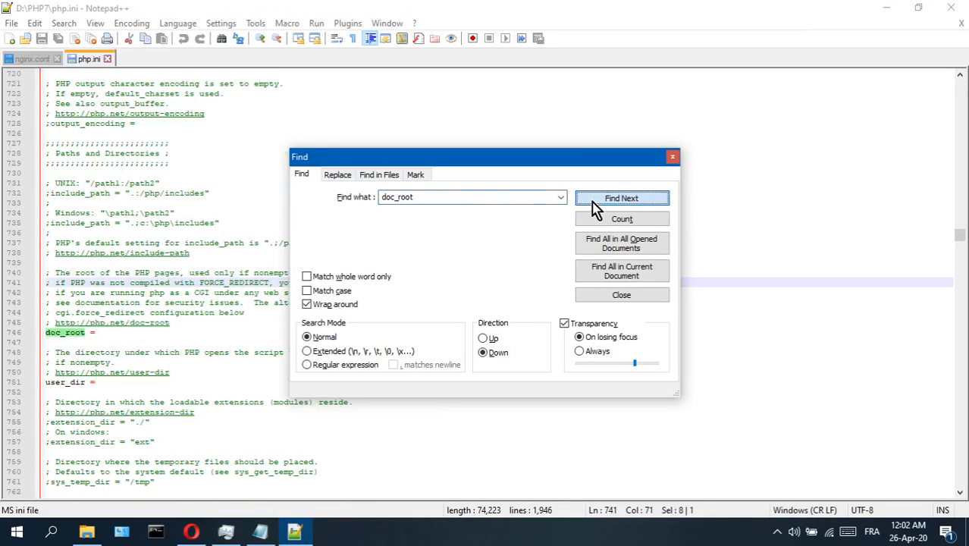
{"action": "left_click", "coordinate": [674, 157]}
{"action": "scroll", "coordinate": [103, 273], "scroll_direction": "down", "scroll_amount": 2}
{"action": "left_click", "coordinate": [104, 272]}
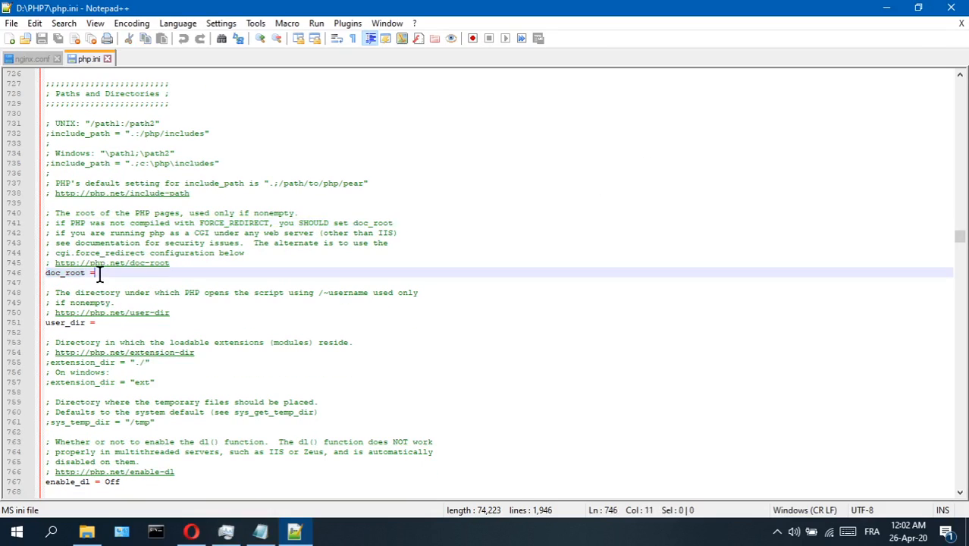
{"action": "type", "text": "\""}
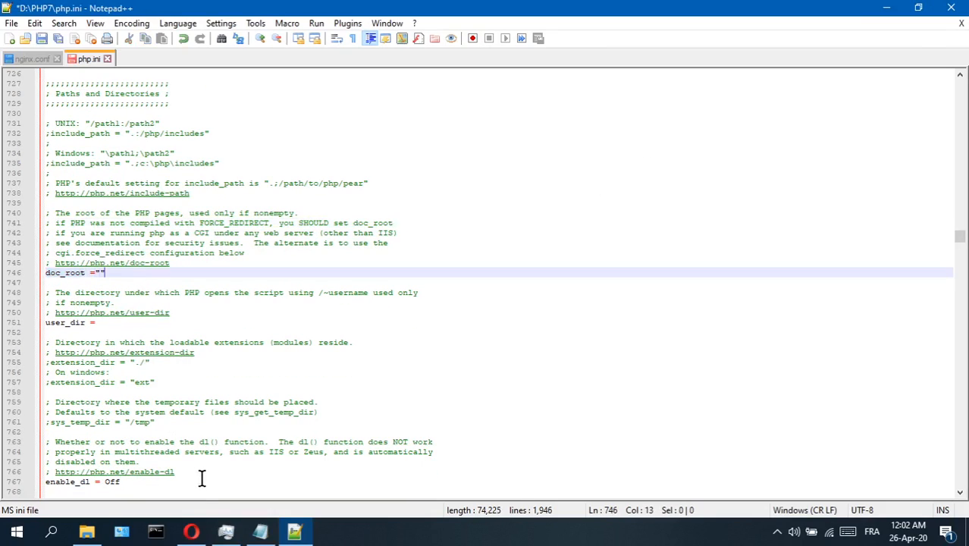
Switch to File Explorer and open the inner nginx-1.17.10 folder on Local Disk (D:).
{"action": "left_click", "coordinate": [87, 531]}
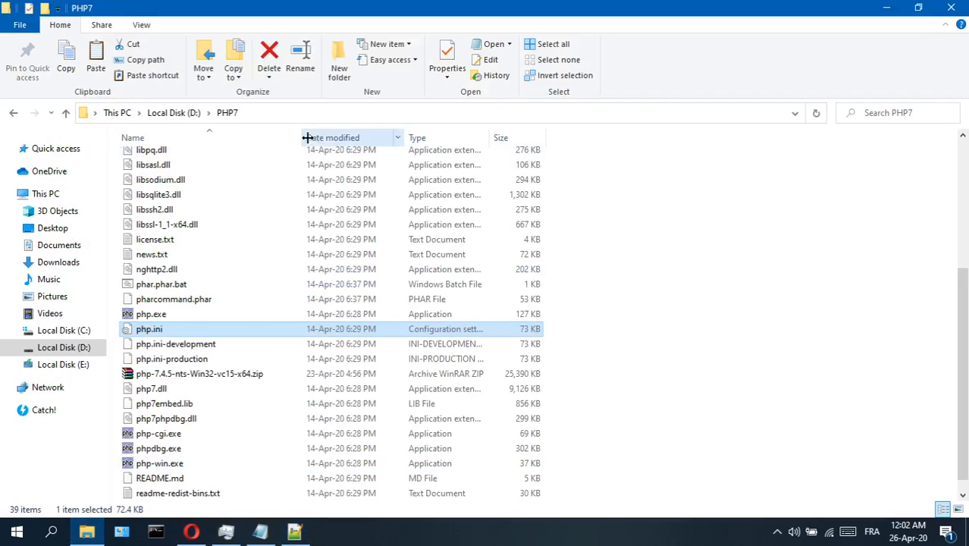
{"action": "left_click", "coordinate": [161, 114]}
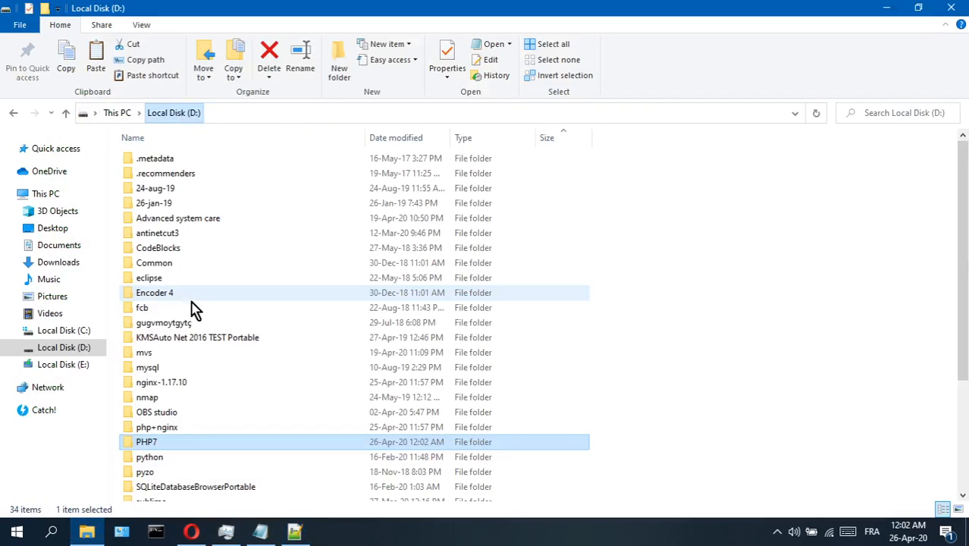
{"action": "double_click", "coordinate": [198, 349]}
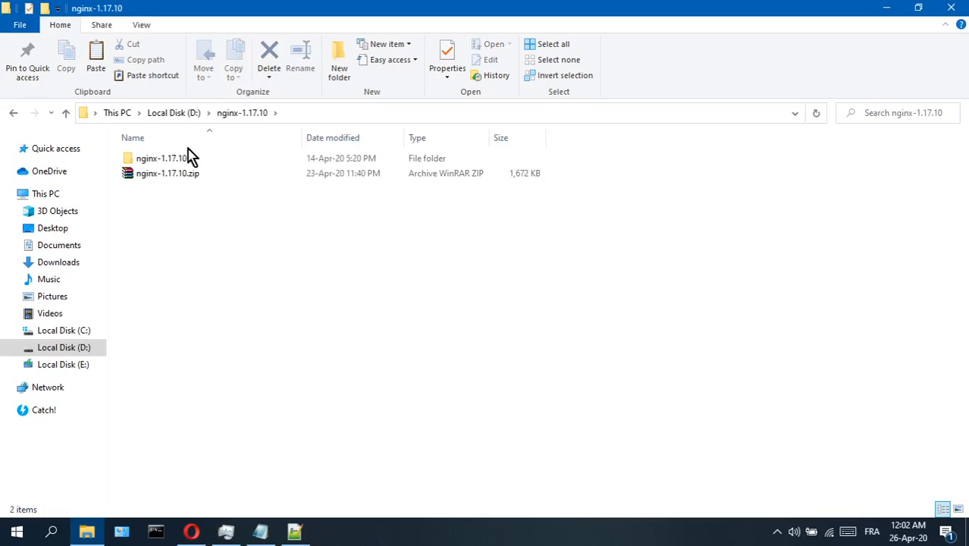
{"action": "double_click", "coordinate": [190, 158]}
{"action": "double_click", "coordinate": [171, 163]}
{"action": "left_click", "coordinate": [176, 236]}
{"action": "right_click", "coordinate": [173, 233]}
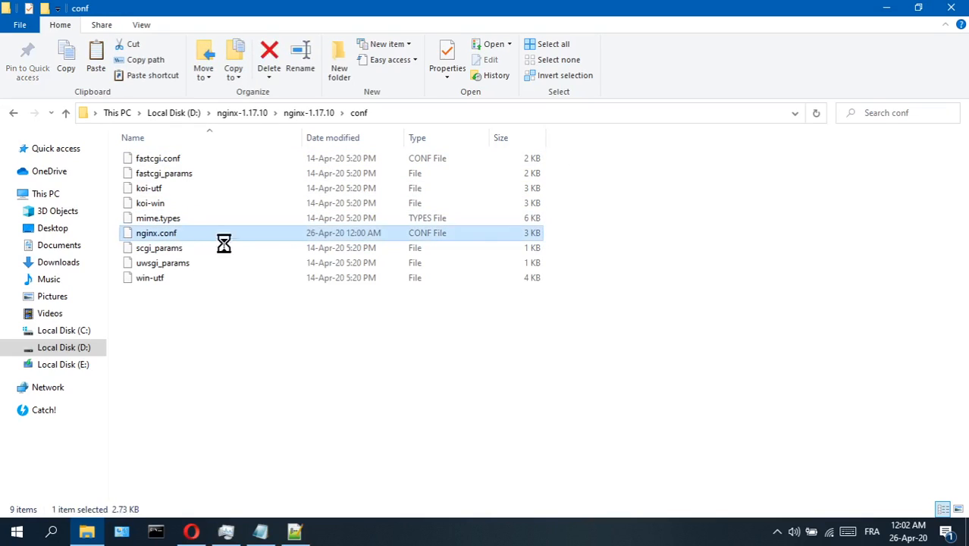
{"action": "left_click", "coordinate": [253, 256]}
{"action": "left_click", "coordinate": [242, 114]}
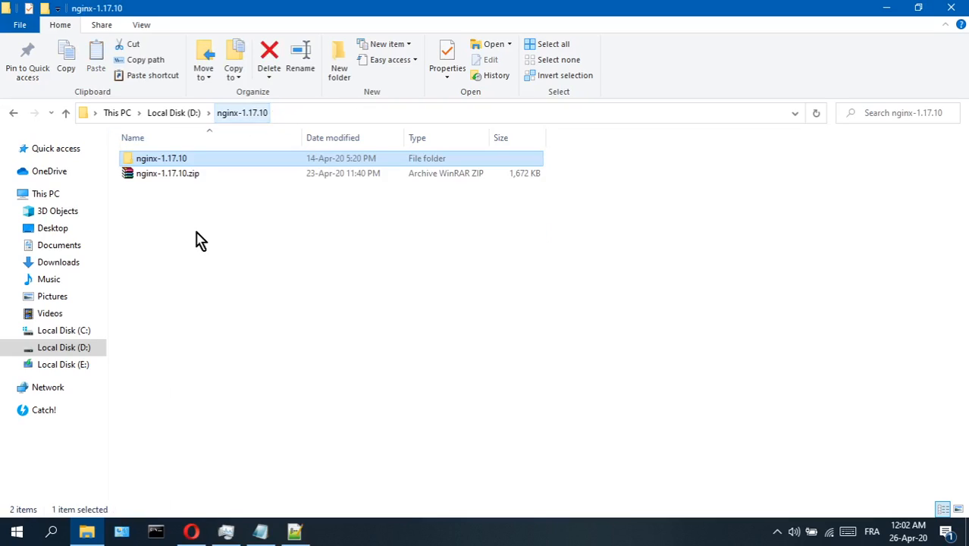
{"action": "double_click", "coordinate": [159, 160]}
Open the html folder inside nginx-1.17.10, copy its full path and minimize File Explorer.
{"action": "left_click", "coordinate": [162, 203]}
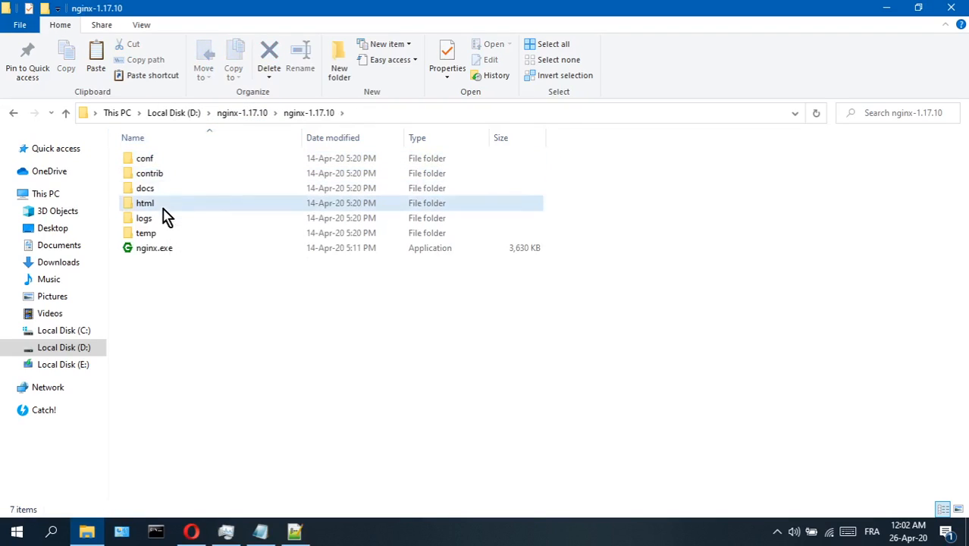
{"action": "key", "text": "Return"}
{"action": "left_click", "coordinate": [387, 115]}
{"action": "key", "text": "ctrl+c"}
{"action": "left_click", "coordinate": [254, 218]}
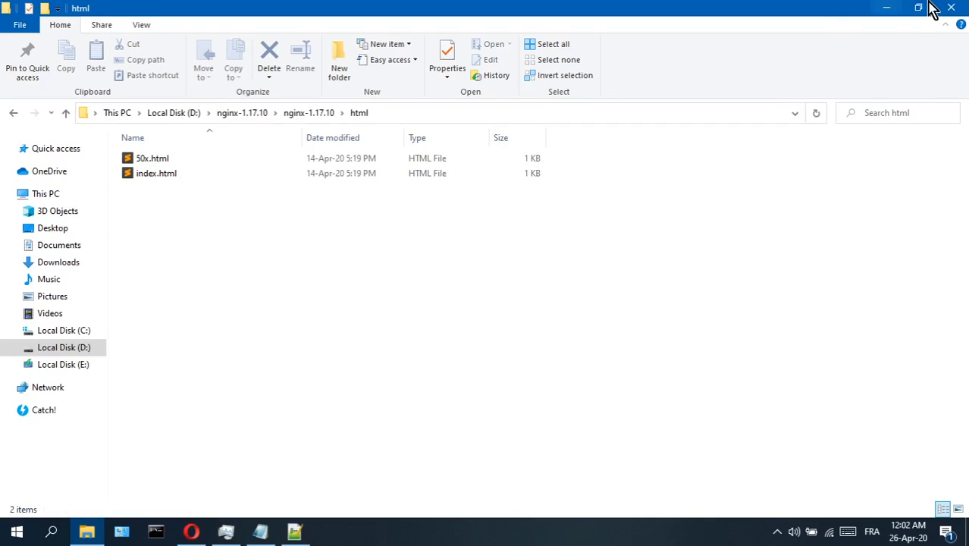
{"action": "left_click", "coordinate": [893, 7]}
Set doc_root to "D:/nginx-1.17.10/nginx-1.17.10/html", replacing the backslashes of the pasted path with forward slashes, and save php.ini.
{"action": "key", "text": "ctrl+v"}
{"action": "left_click", "coordinate": [117, 273]}
{"action": "key", "text": "BackSpace"}
{"action": "type", "text": "/"}
{"action": "left_click", "coordinate": [184, 273]}
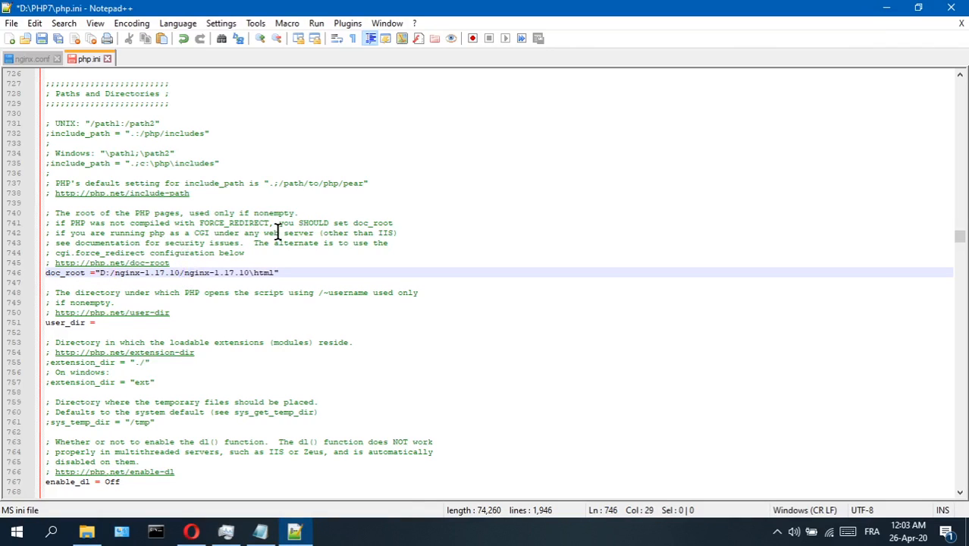
{"action": "left_click", "coordinate": [252, 273]}
{"action": "key", "text": "ctrl+s"}
Highlight the Windows extension_dir line in php.ini and add "uncomment the extension directory" to the Notepad notes, then minimize them.
{"action": "scroll", "coordinate": [163, 321], "scroll_direction": "down", "scroll_amount": 3}
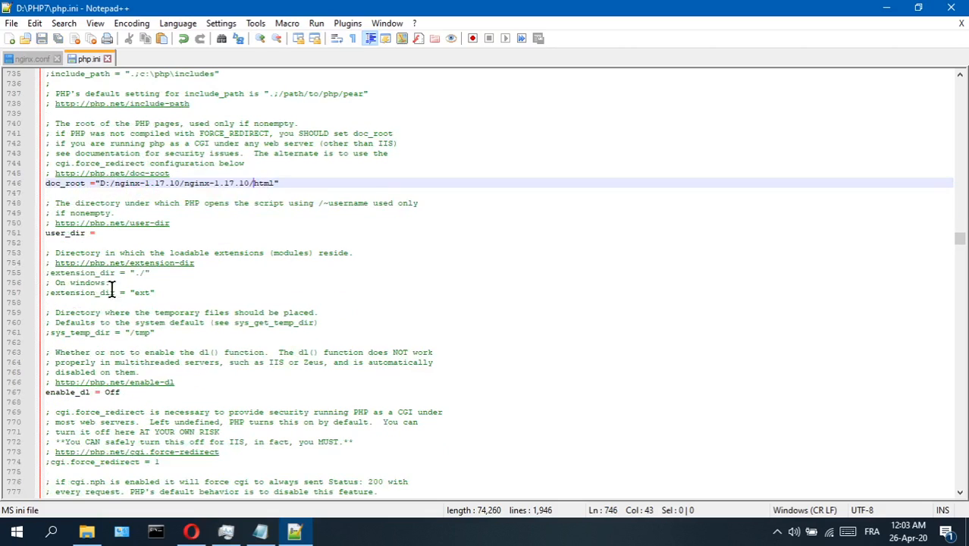
{"action": "left_click_drag", "start_coordinate": [155, 291], "coordinate": [47, 292]}
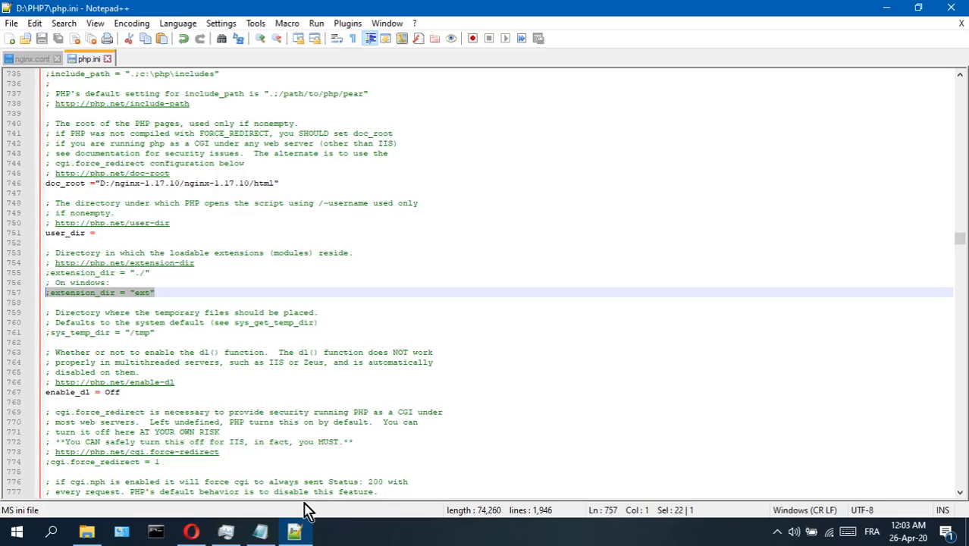
{"action": "left_click", "coordinate": [264, 532]}
{"action": "key", "text": "Return"}
{"action": "key", "text": "Return"}
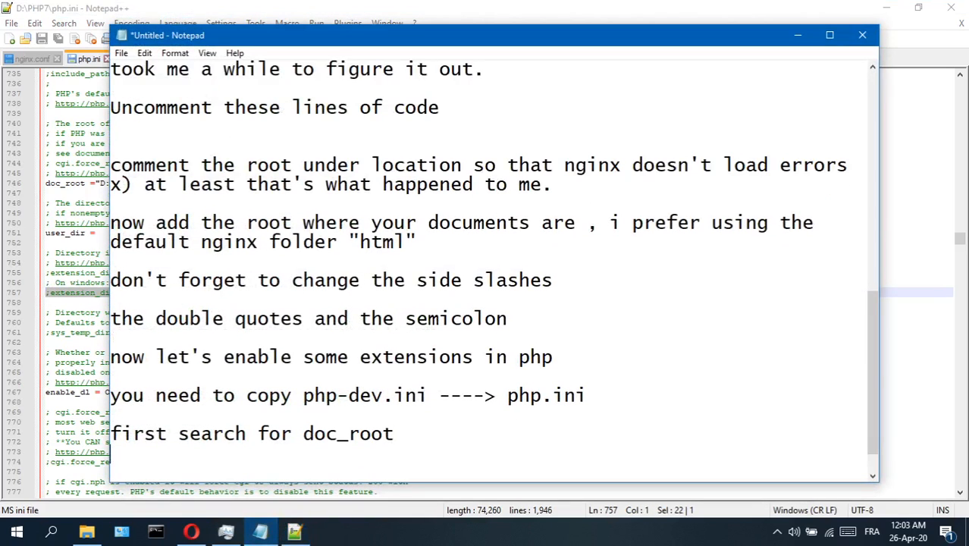
{"action": "type", "text": "uncomment th"}
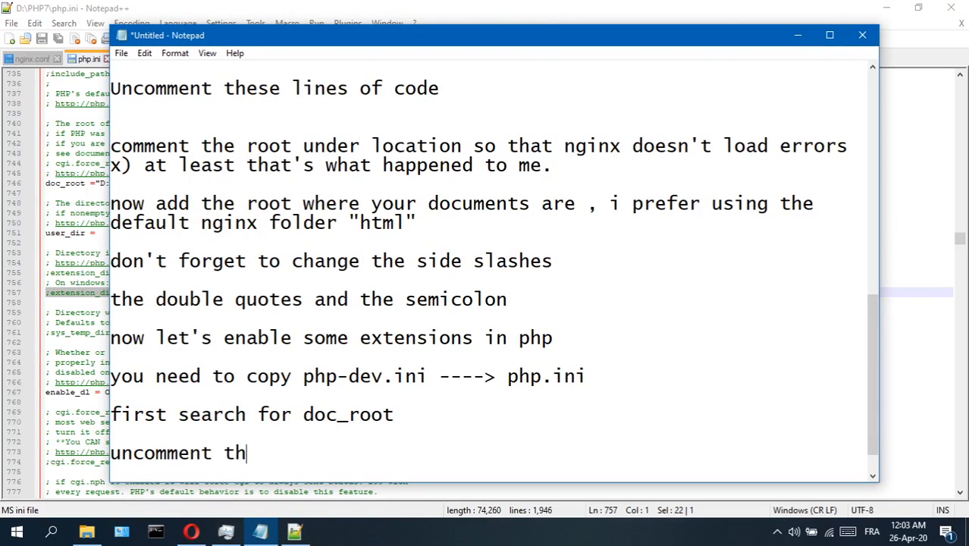
{"action": "type", "text": "e extensio"}
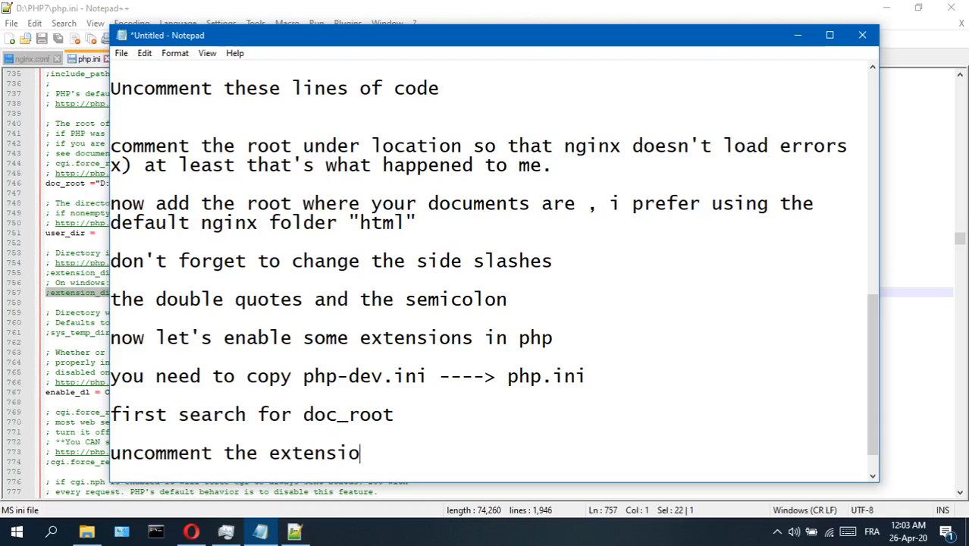
{"action": "type", "text": "n direcotru"}
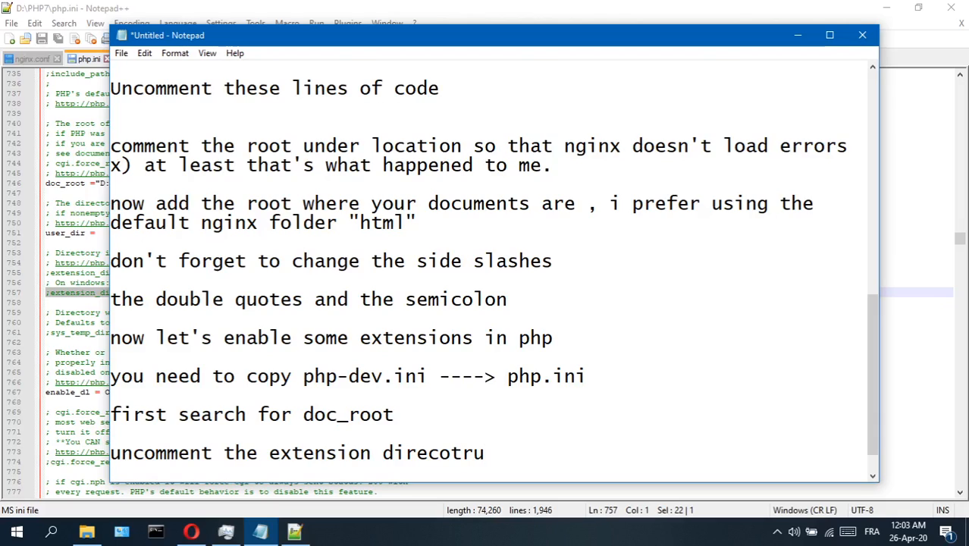
{"action": "type", "text": "tory"}
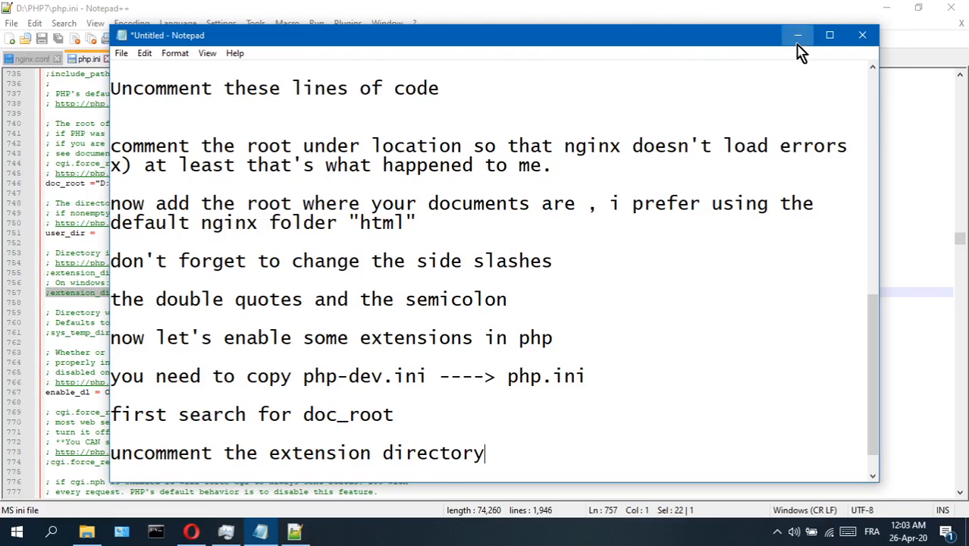
{"action": "left_click", "coordinate": [796, 44]}
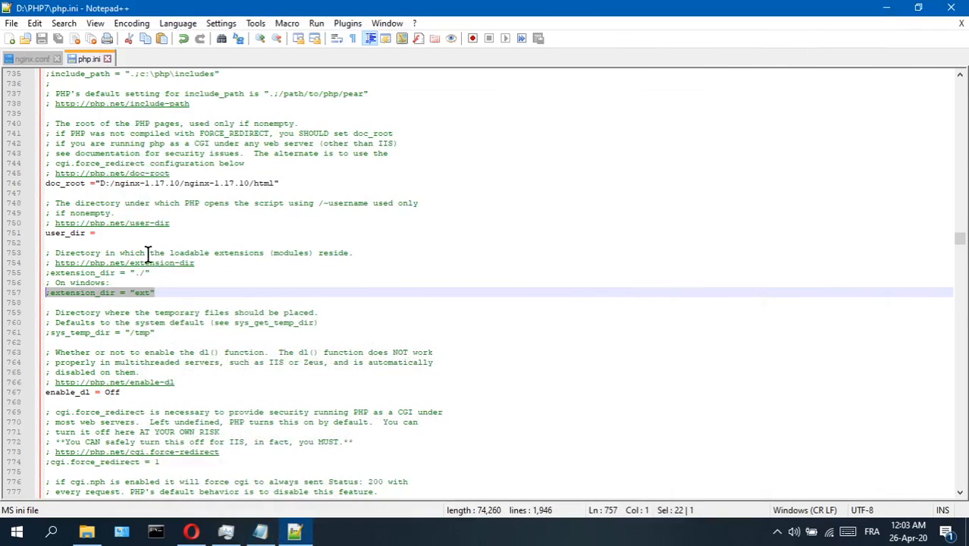
Uncomment the Windows extension_dir line in php.ini, save the file and clear the text between its quotes.
{"action": "left_click", "coordinate": [49, 293]}
{"action": "key", "text": "BackSpace"}
{"action": "key", "text": "ctrl+s"}
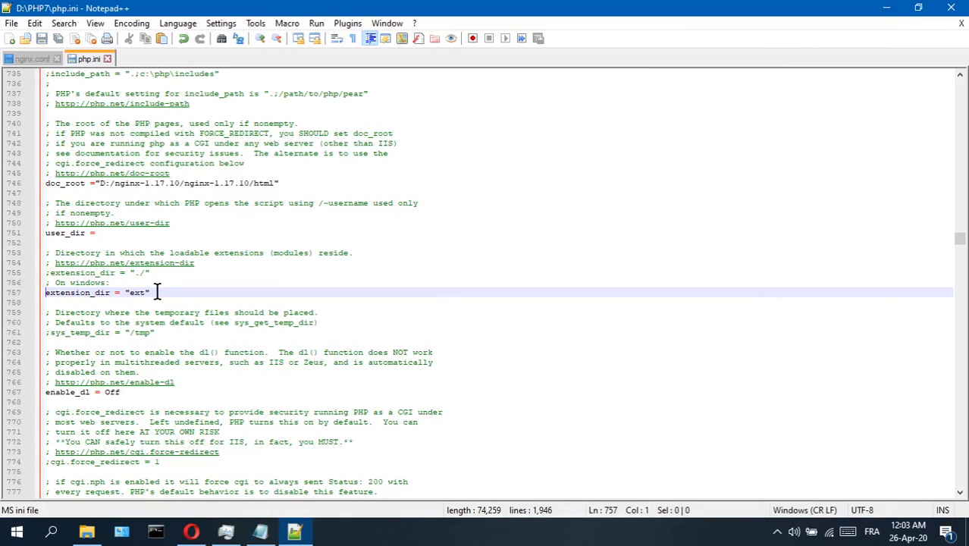
{"action": "double_click", "coordinate": [136, 293]}
{"action": "key", "text": "BackSpace"}
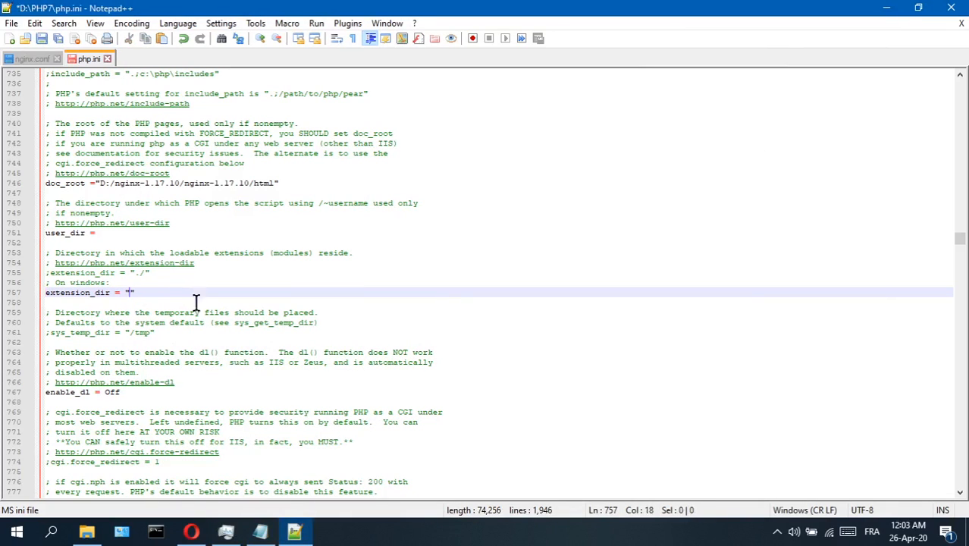
In File Explorer, open the ext folder inside D:\PHP7, copy its full path and minimize the window.
{"action": "left_click", "coordinate": [86, 531]}
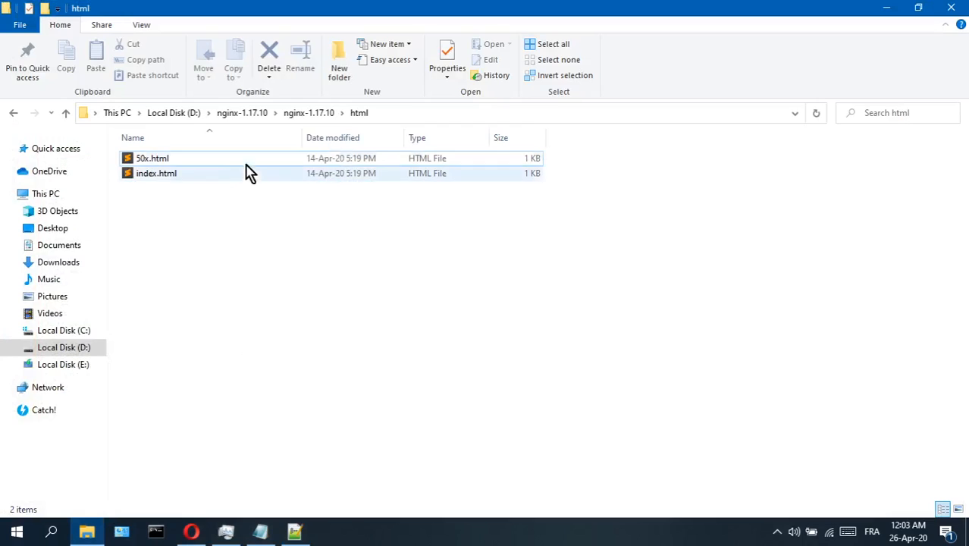
{"action": "left_click", "coordinate": [174, 114]}
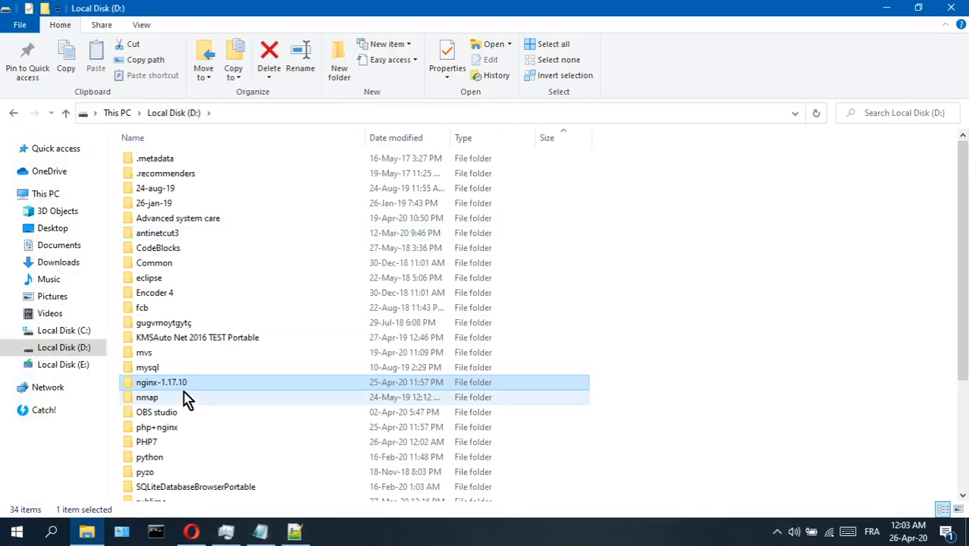
{"action": "scroll", "coordinate": [186, 390], "scroll_direction": "down", "scroll_amount": 1}
{"action": "double_click", "coordinate": [163, 403]}
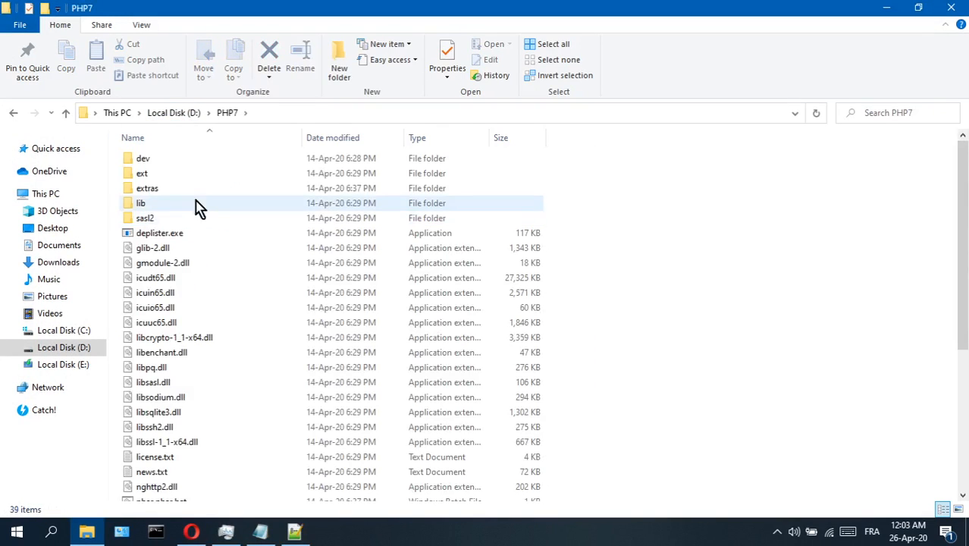
{"action": "double_click", "coordinate": [173, 175]}
{"action": "left_click", "coordinate": [331, 113]}
{"action": "key", "text": "ctrl+c"}
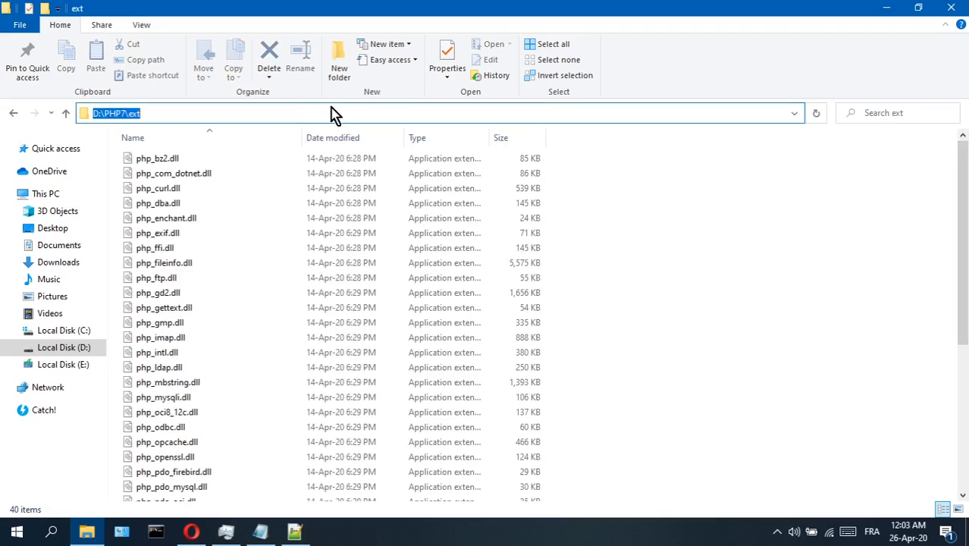
{"action": "left_click", "coordinate": [886, 7]}
Set extension_dir to "D:/PHP7/ext", replacing the backslashes of the pasted path with forward slashes, and save php.ini.
{"action": "key", "text": "ctrl+v"}
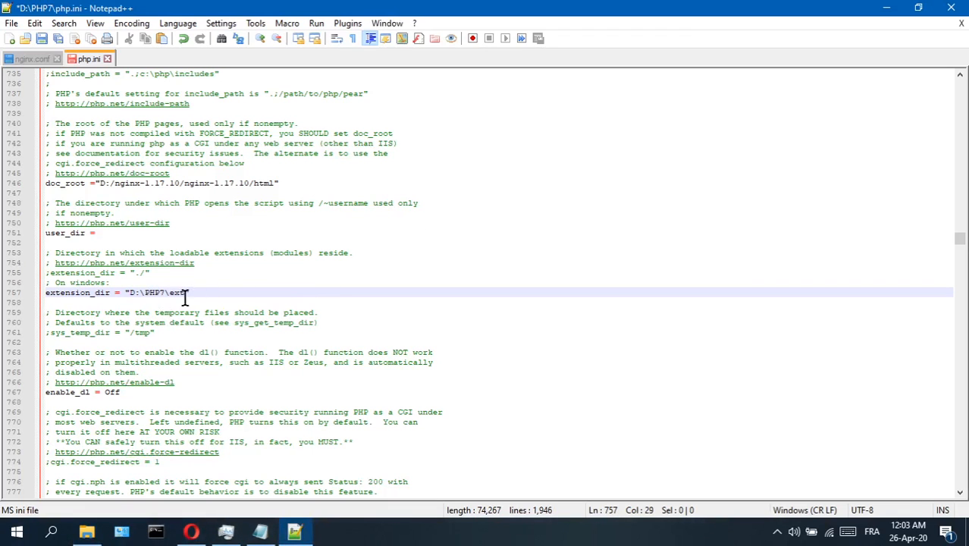
{"action": "left_click", "coordinate": [144, 293]}
{"action": "key", "text": "BackSpace"}
{"action": "type", "text": "/"}
{"action": "left_click", "coordinate": [168, 293]}
{"action": "key", "text": "ctrl+s"}
{"action": "scroll", "coordinate": [273, 258], "scroll_direction": "down", "scroll_amount": 4}
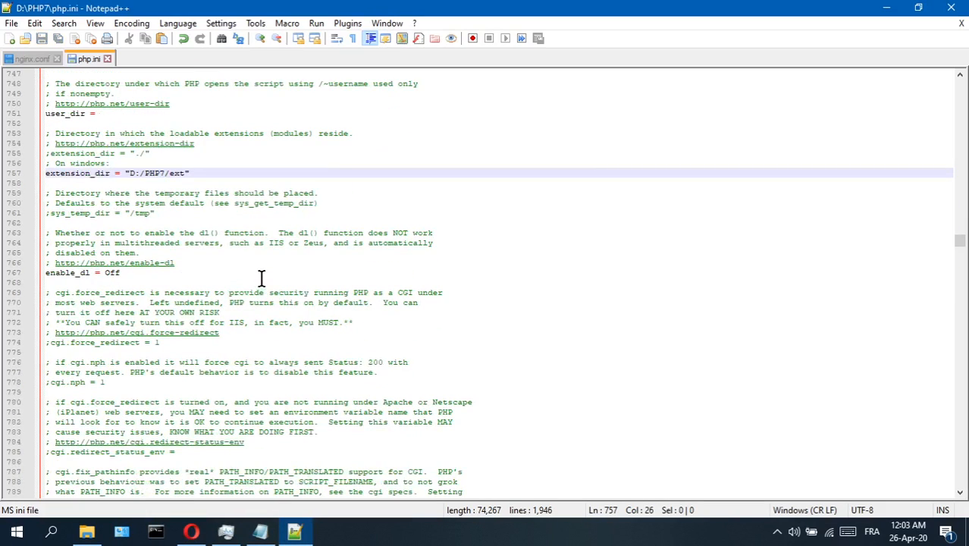
{"action": "left_click", "coordinate": [261, 533]}
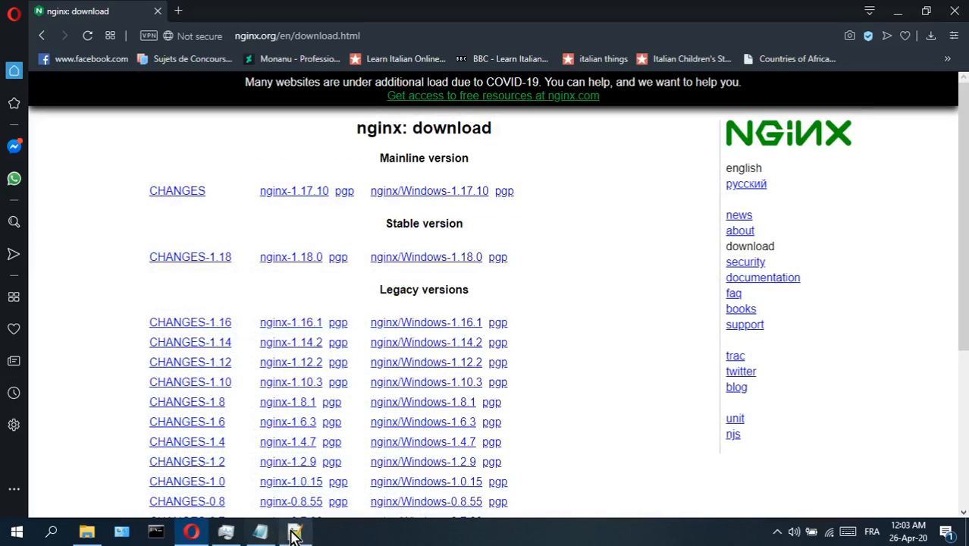
{"action": "left_click", "coordinate": [293, 530]}
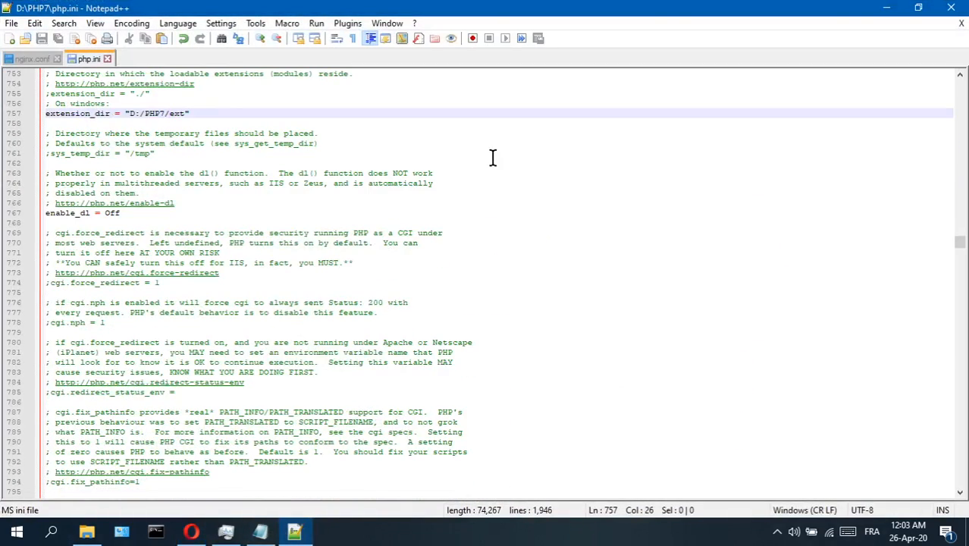
{"action": "key", "text": "ctrl+f"}
Add the line search for "extension=" to the Notepad notes, with the term in double quotes, and minimize them.
{"action": "left_click", "coordinate": [260, 530]}
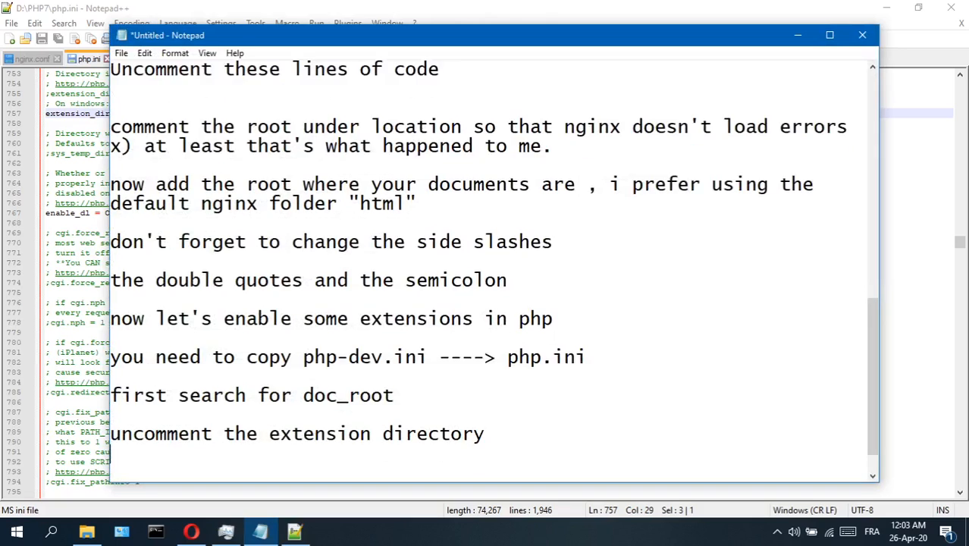
{"action": "scroll", "coordinate": [493, 261], "scroll_direction": "down", "scroll_amount": 1}
{"action": "type", "text": "search "}
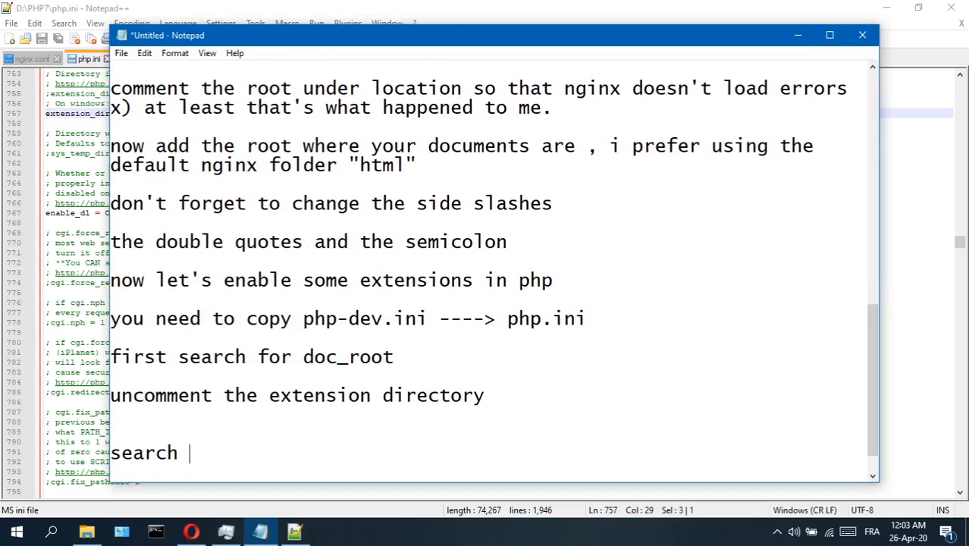
{"action": "type", "text": "for extension="}
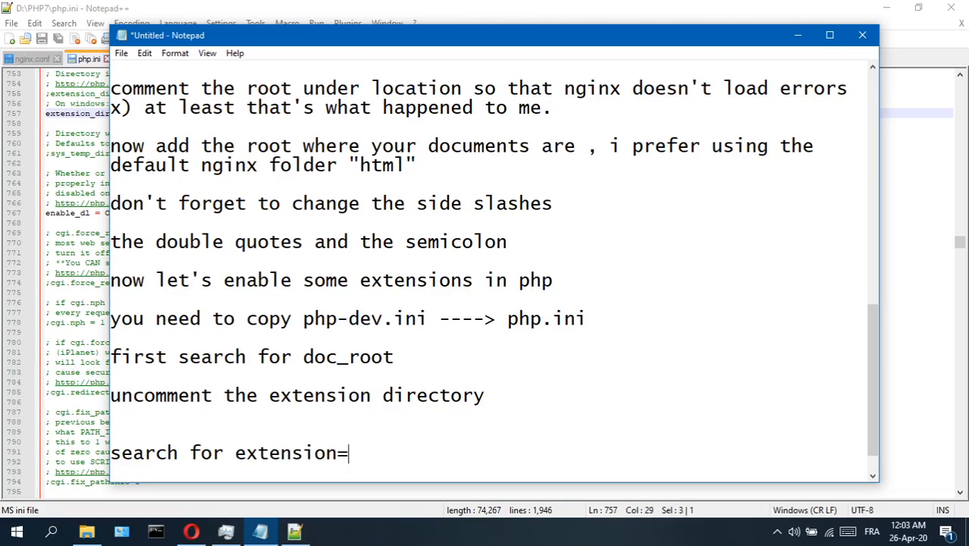
{"action": "key", "text": "Left"}
{"action": "type", "text": "\""}
{"action": "key", "text": "Right"}
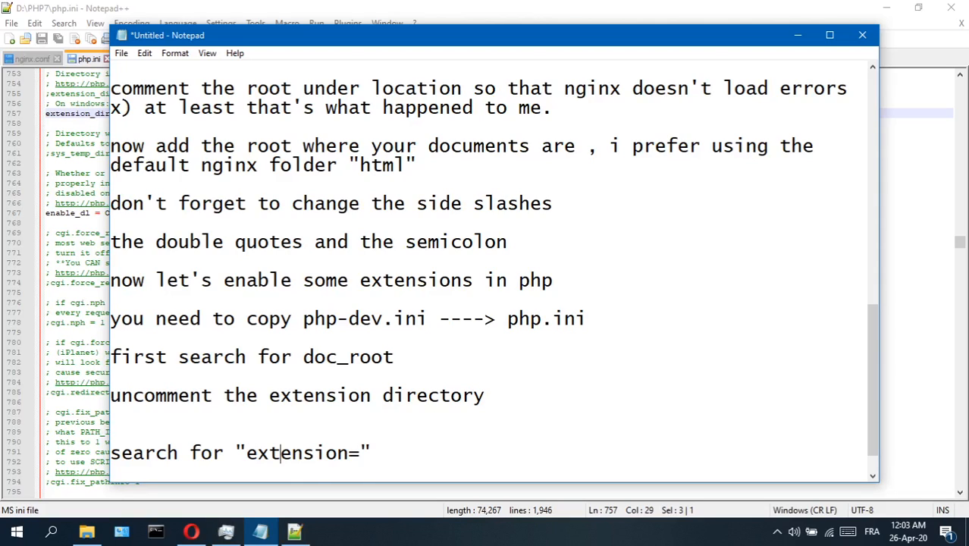
{"action": "key", "text": "Right"}
{"action": "key", "text": "Right"}
{"action": "key", "text": "Right"}
{"action": "key", "text": "Right"}
{"action": "key", "text": "Right"}
{"action": "key", "text": "Right"}
{"action": "key", "text": "Right"}
{"action": "key", "text": "Right"}
{"action": "key", "text": "Right"}
{"action": "key", "text": "Right"}
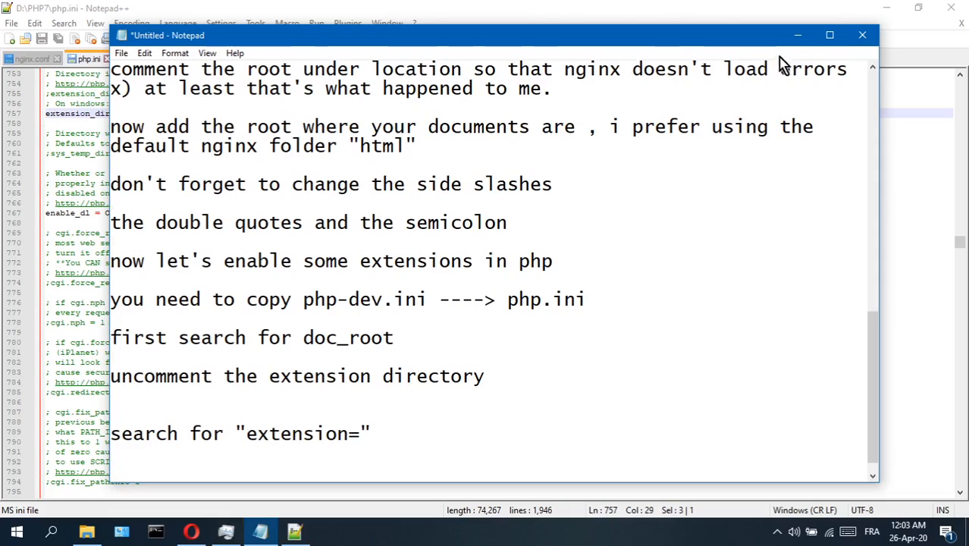
{"action": "left_click", "coordinate": [797, 35]}
Search php.ini for "extension=", advance through the matches to the list of commented extensions and close the search.
{"action": "key", "text": "ctrl+f"}
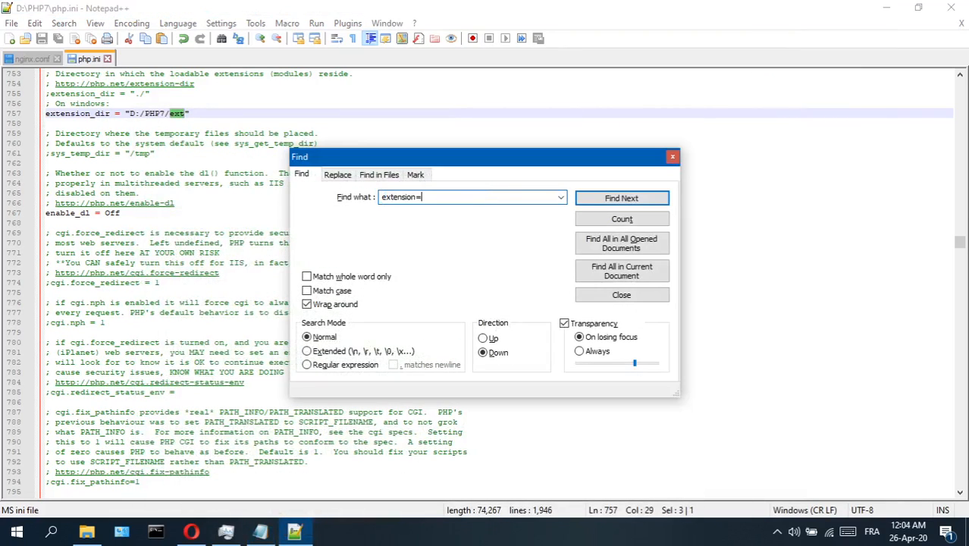
{"action": "left_click", "coordinate": [590, 201]}
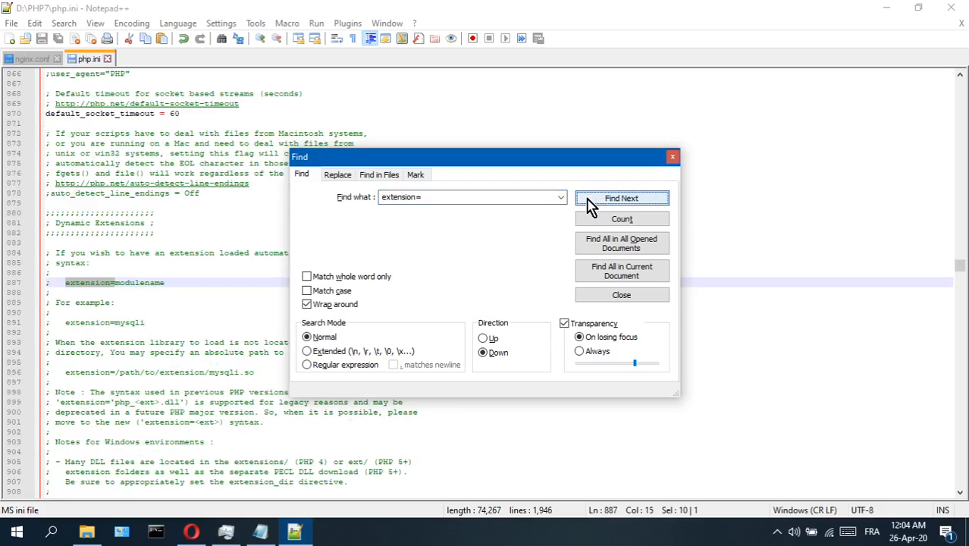
{"action": "left_click", "coordinate": [595, 207]}
{"action": "left_click", "coordinate": [595, 206]}
{"action": "left_click", "coordinate": [595, 207]}
{"action": "left_click", "coordinate": [595, 206]}
{"action": "left_click", "coordinate": [595, 206]}
{"action": "left_click", "coordinate": [596, 206]}
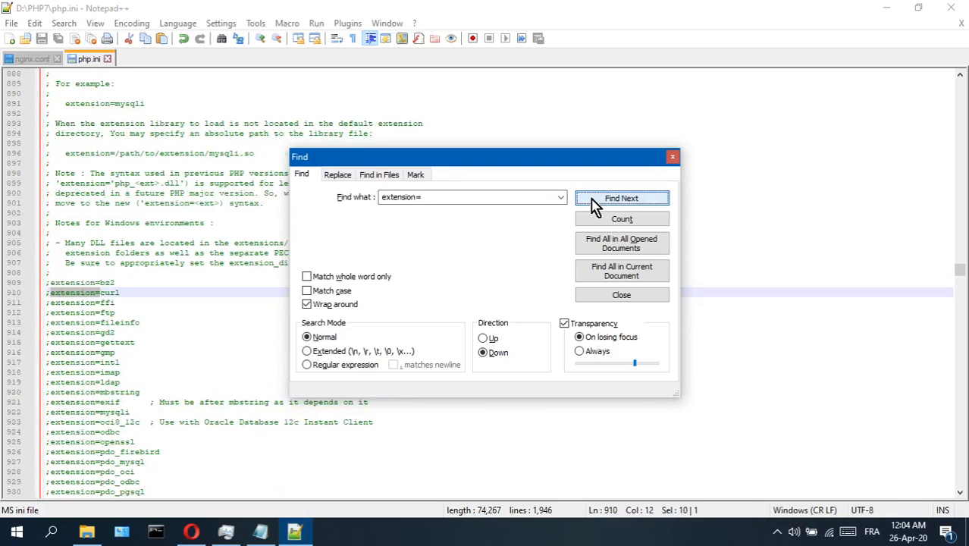
{"action": "left_click", "coordinate": [672, 157]}
{"action": "scroll", "coordinate": [188, 288], "scroll_direction": "down", "scroll_amount": 4}
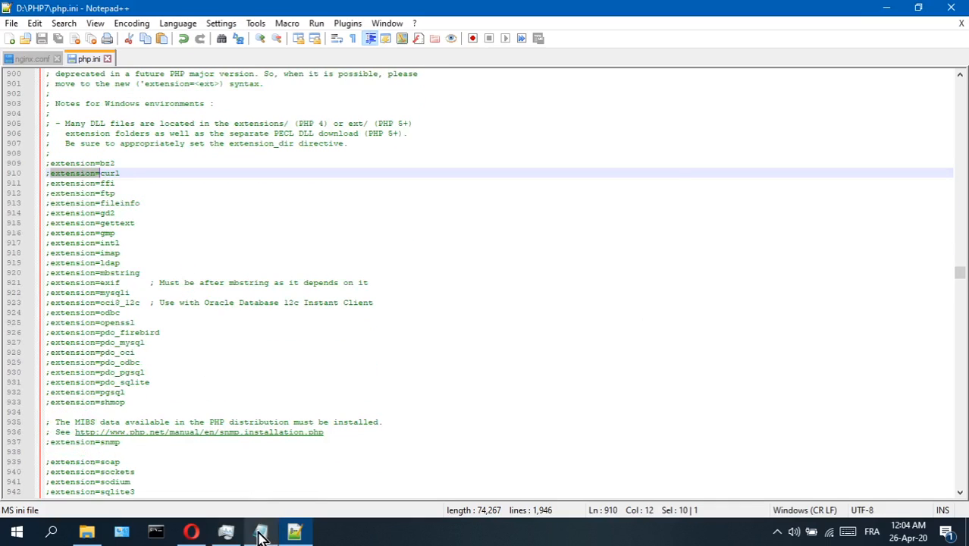
Add "you will find this long list" and "enable these extensions and whatever you need" to the Notepad notes, then minimize them.
{"action": "left_click", "coordinate": [260, 531]}
{"action": "type", "text": "you"}
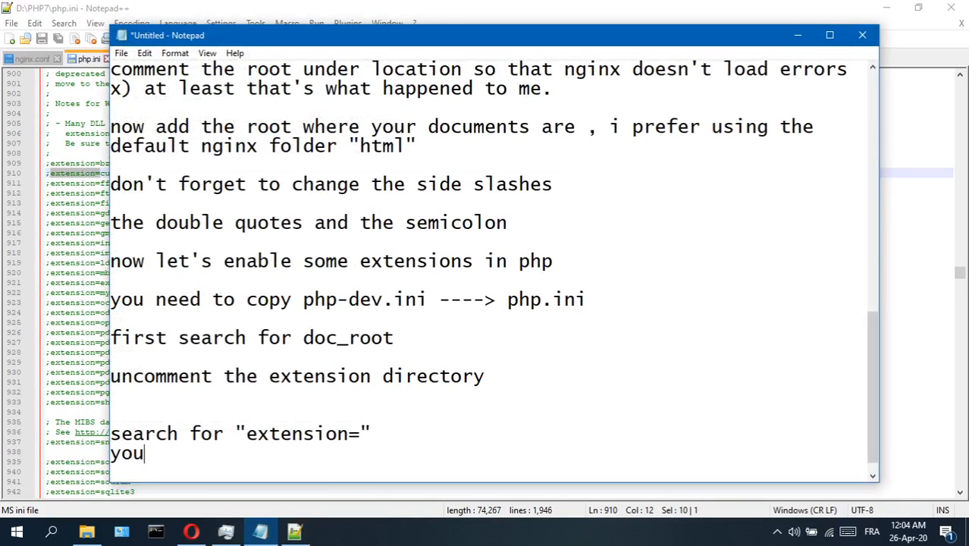
{"action": "type", "text": " will find this long lis"}
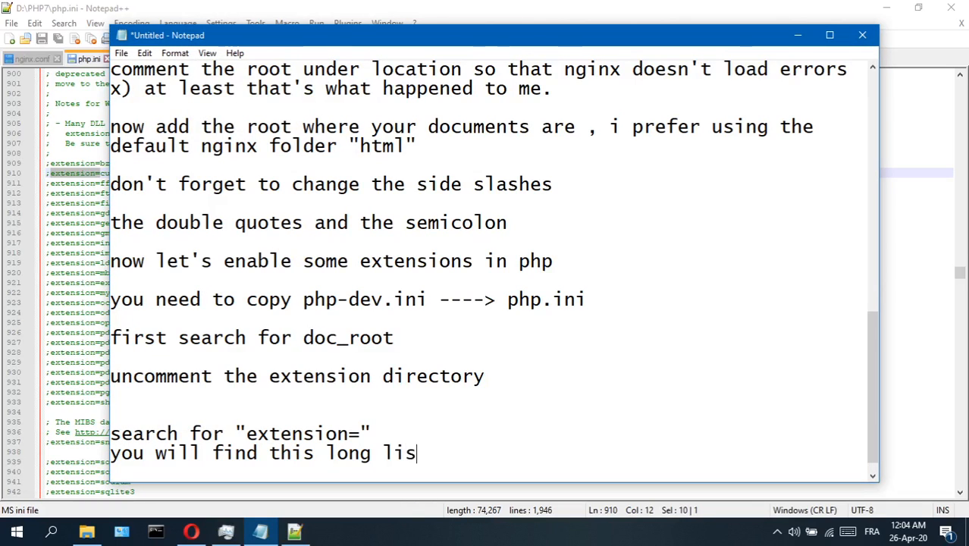
{"action": "type", "text": "t"}
{"action": "key", "text": "Return"}
{"action": "key", "text": "Return"}
{"action": "type", "text": "enable thes"}
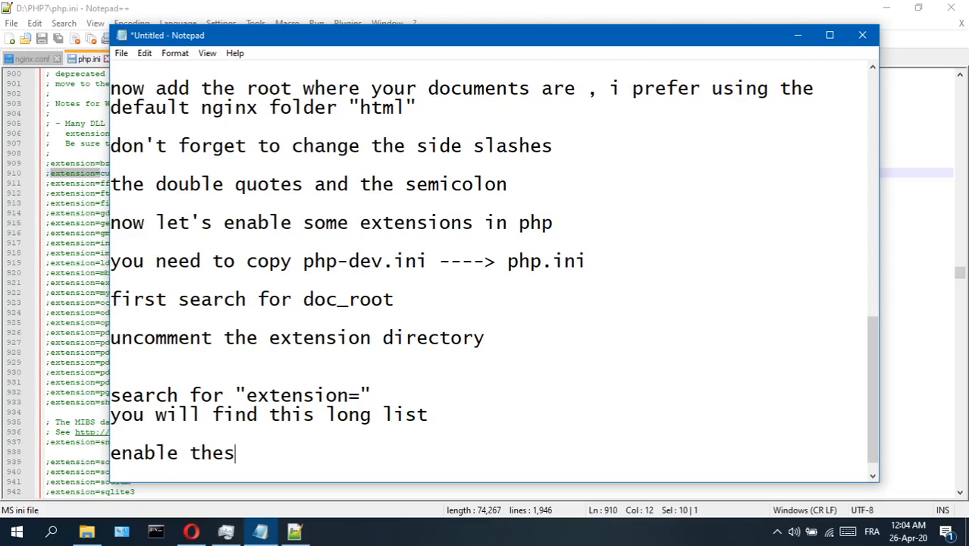
{"action": "type", "text": "e extn"}
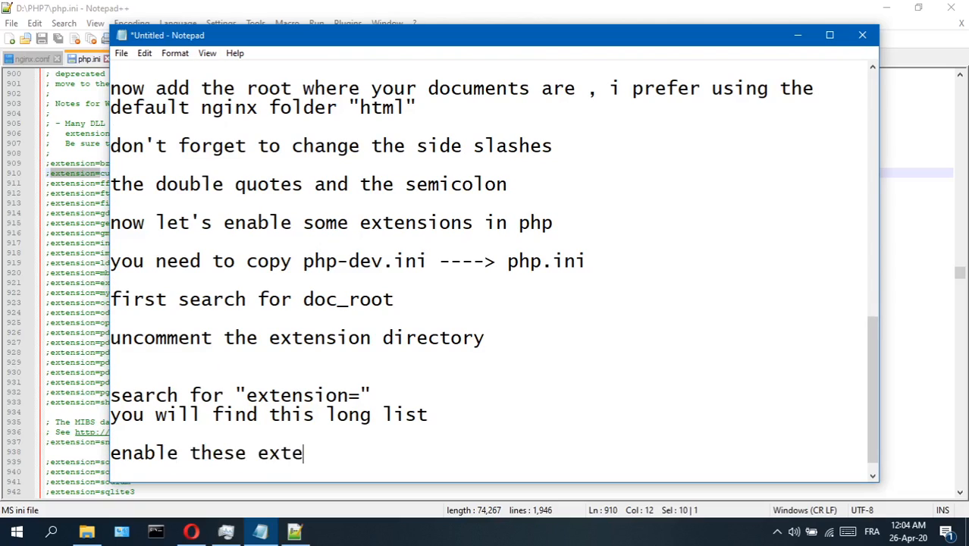
{"action": "type", "text": "nsions and what"}
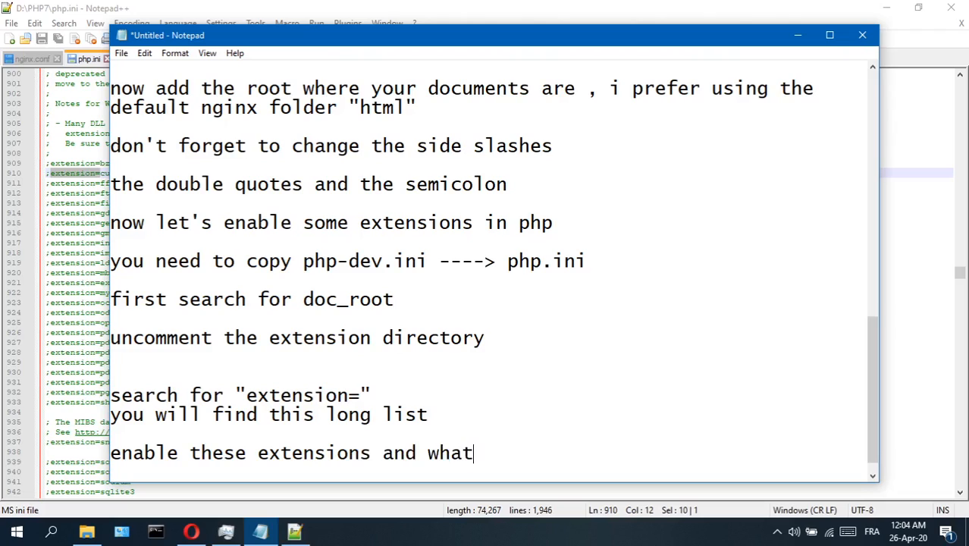
{"action": "type", "text": "ever you need"}
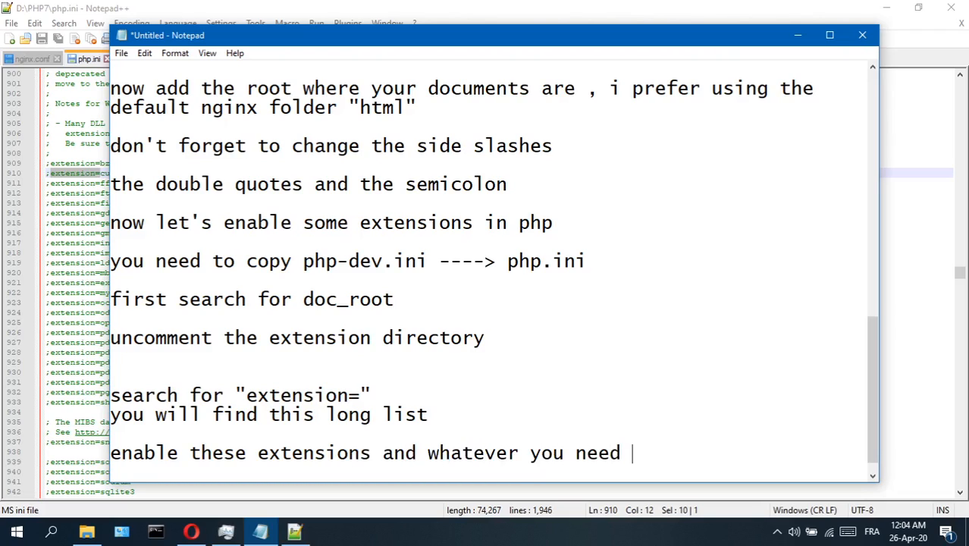
{"action": "left_click", "coordinate": [797, 35]}
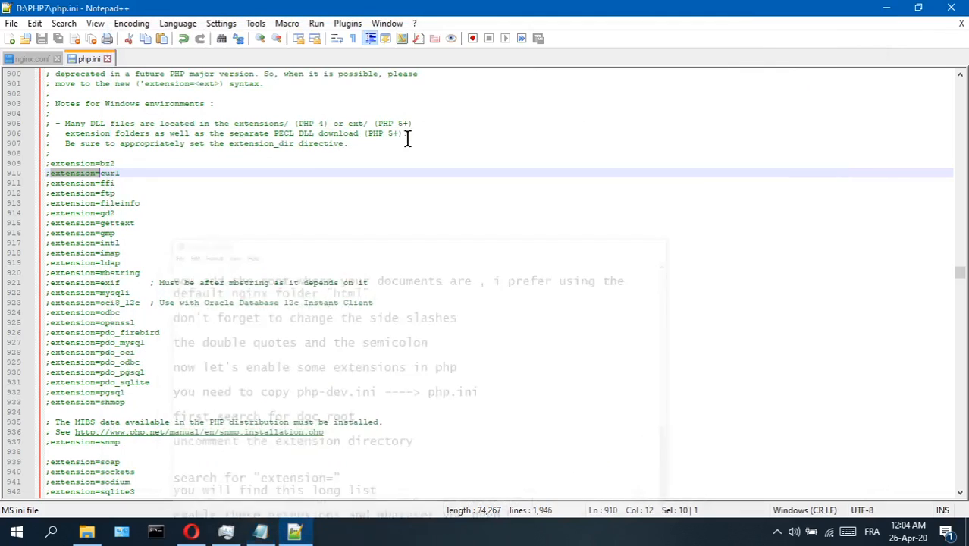
Uncomment the bz2, curl, ffi, mbstring, mysqli and pdo_mysql extension lines in php.ini.
{"action": "left_click", "coordinate": [50, 164]}
{"action": "key", "text": "BackSpace"}
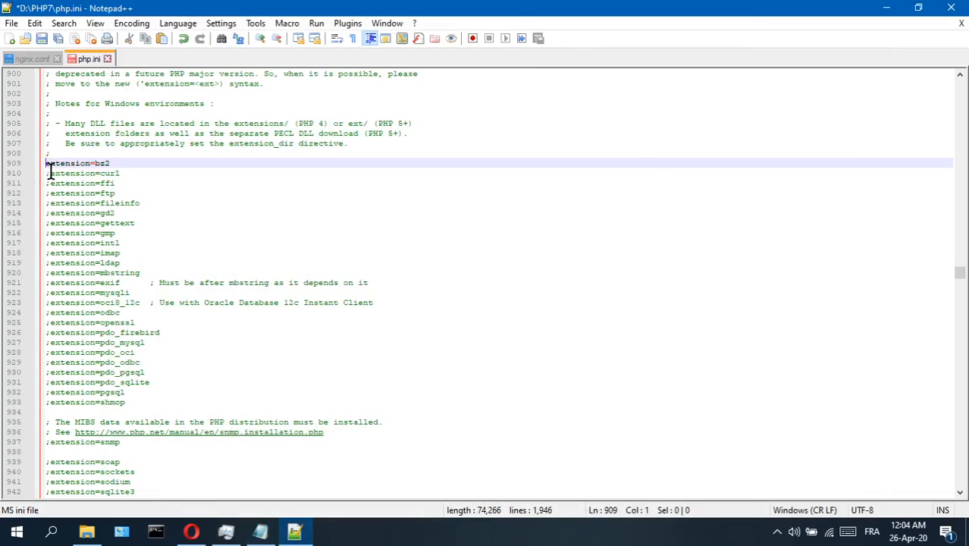
{"action": "left_click", "coordinate": [50, 174]}
{"action": "key", "text": "BackSpace"}
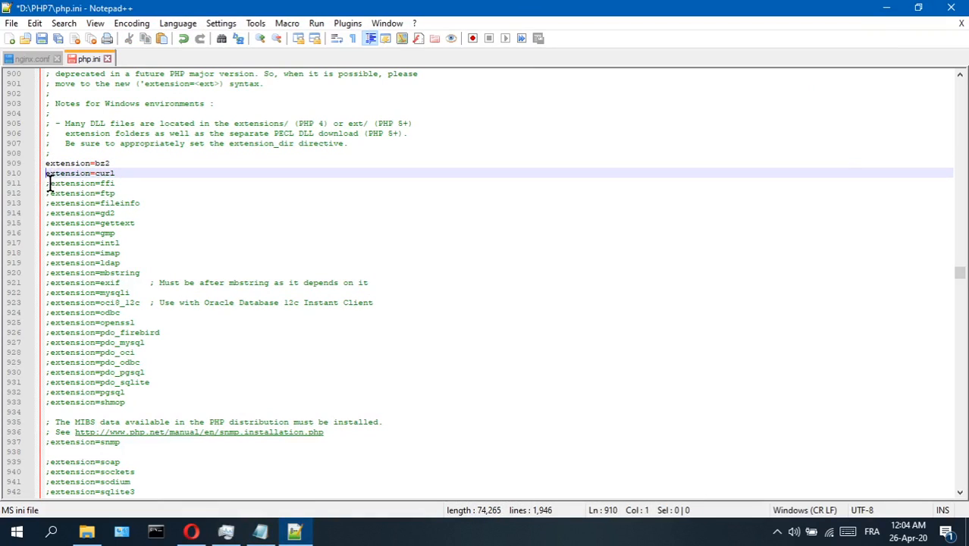
{"action": "left_click", "coordinate": [49, 183]}
{"action": "key", "text": "BackSpace"}
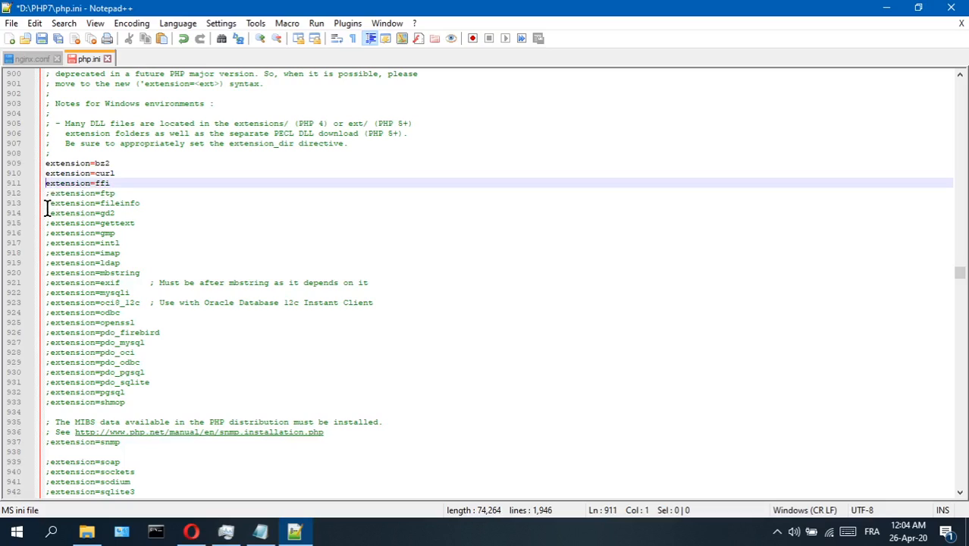
{"action": "left_click", "coordinate": [50, 273]}
{"action": "key", "text": "BackSpace"}
{"action": "left_click", "coordinate": [50, 294]}
{"action": "key", "text": "BackSpace"}
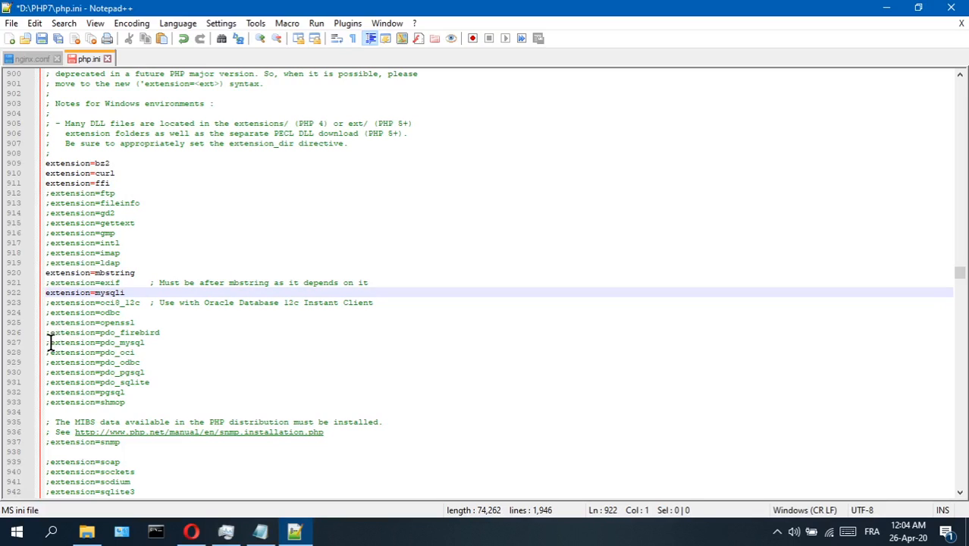
{"action": "left_click", "coordinate": [49, 343]}
{"action": "key", "text": "BackSpace"}
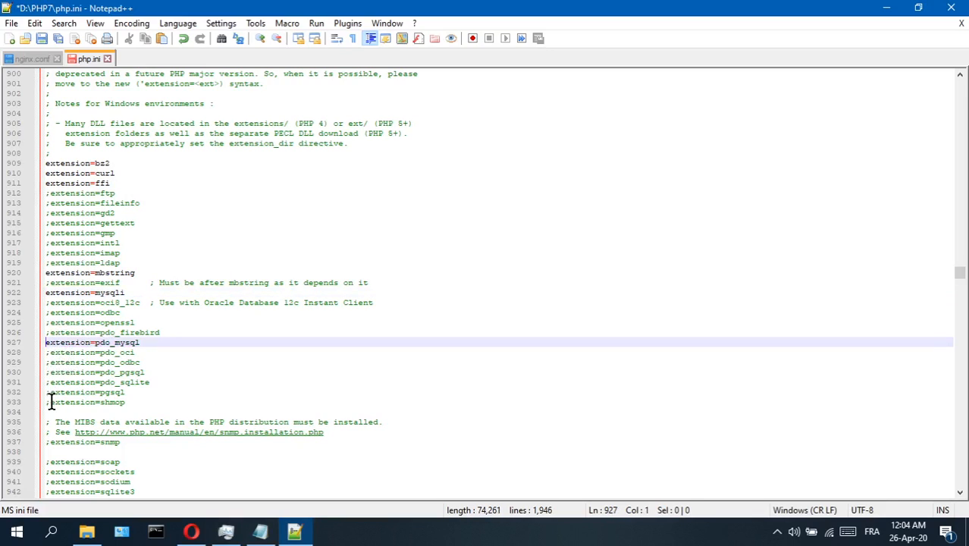
Uncomment the shmop, pgsql, pdo_sqlite, pdo_pgsql, fileinfo and gd2 extension lines in php.ini.
{"action": "left_click", "coordinate": [50, 402]}
{"action": "key", "text": "BackSpace"}
{"action": "left_click", "coordinate": [50, 392]}
{"action": "key", "text": "BackSpace"}
{"action": "left_click", "coordinate": [49, 382]}
{"action": "key", "text": "BackSpace"}
{"action": "left_click", "coordinate": [48, 372]}
{"action": "key", "text": "BackSpace"}
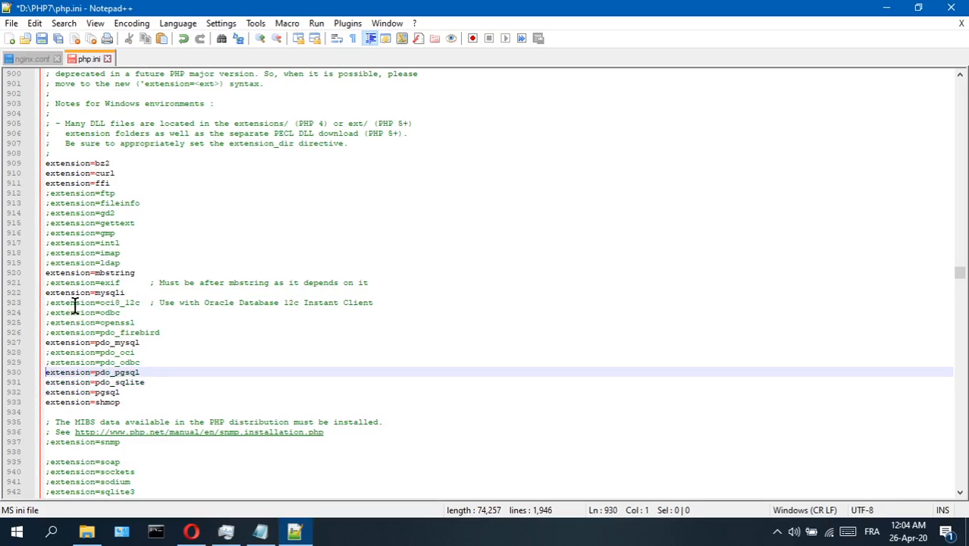
{"action": "left_click", "coordinate": [49, 204]}
{"action": "key", "text": "BackSpace"}
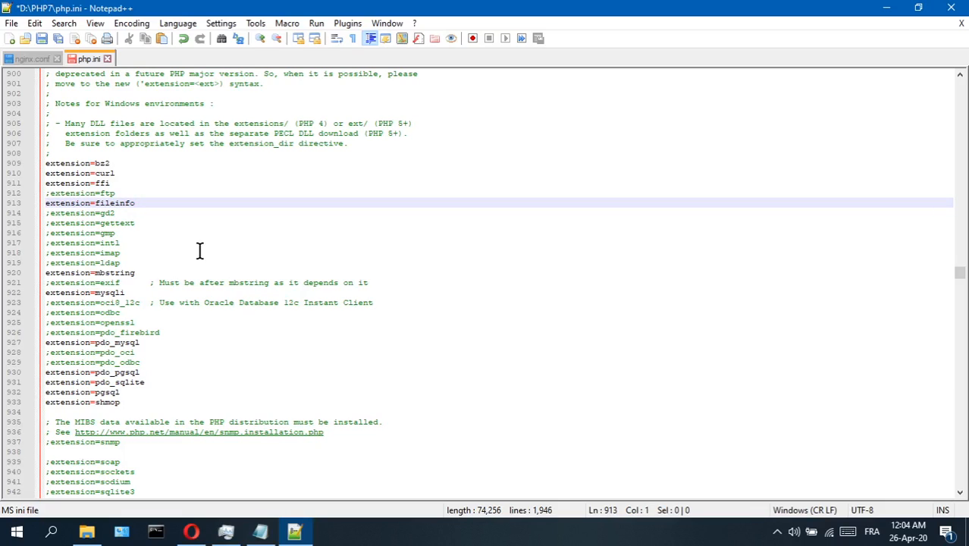
{"action": "left_click", "coordinate": [49, 213]}
{"action": "key", "text": "BackSpace"}
Uncomment the xsl, xmlrpc, tidy and sqlite3 extension lines at the end of the list and save php.ini.
{"action": "scroll", "coordinate": [62, 339], "scroll_direction": "down", "scroll_amount": 4}
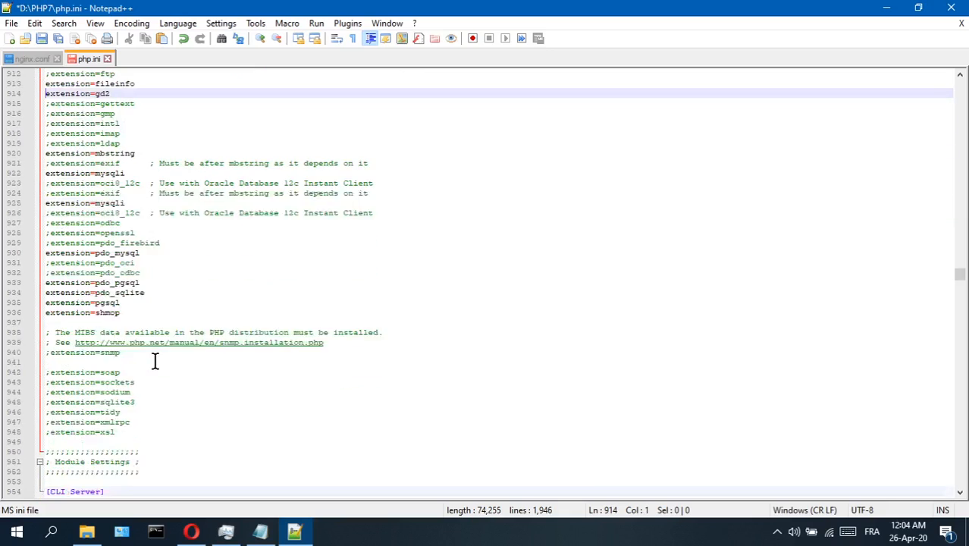
{"action": "left_click", "coordinate": [50, 402]}
{"action": "key", "text": "BackSpace"}
{"action": "left_click", "coordinate": [49, 392]}
{"action": "key", "text": "BackSpace"}
{"action": "left_click", "coordinate": [49, 382]}
{"action": "key", "text": "BackSpace"}
{"action": "left_click", "coordinate": [49, 372]}
{"action": "key", "text": "BackSpace"}
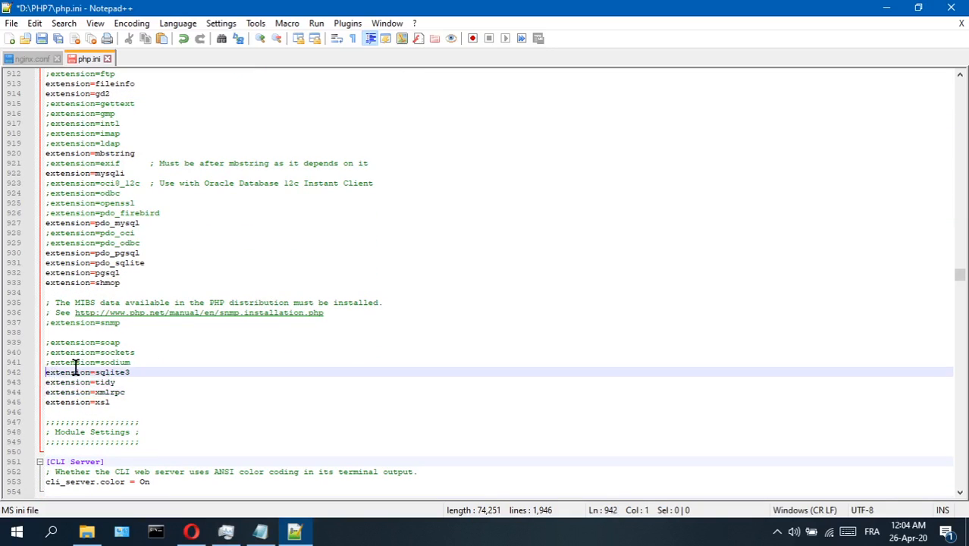
{"action": "scroll", "coordinate": [147, 335], "scroll_direction": "down", "scroll_amount": 3}
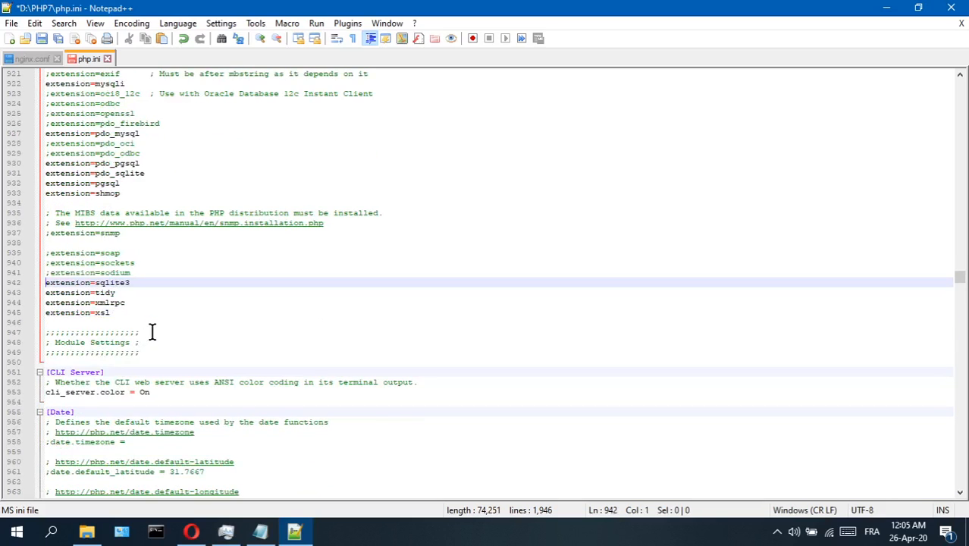
{"action": "scroll", "coordinate": [150, 333], "scroll_direction": "up", "scroll_amount": 5}
{"action": "key", "text": "ctrl+s"}
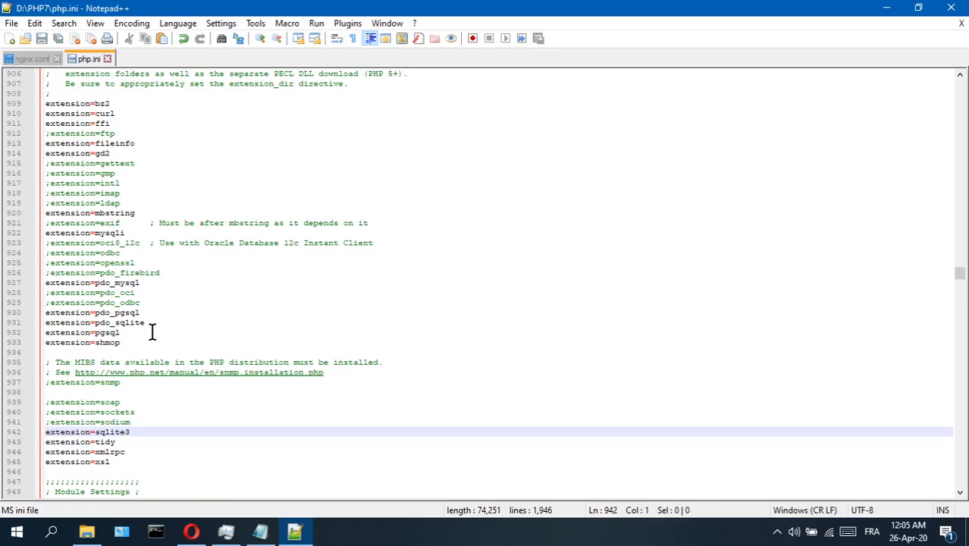
Add the line "this should be fine ( hopefully )" to the end of the Notepad notes.
{"action": "left_click", "coordinate": [260, 531]}
{"action": "scroll", "coordinate": [486, 361], "scroll_direction": "down", "scroll_amount": 1}
{"action": "key", "text": "Return"}
{"action": "key", "text": "Return"}
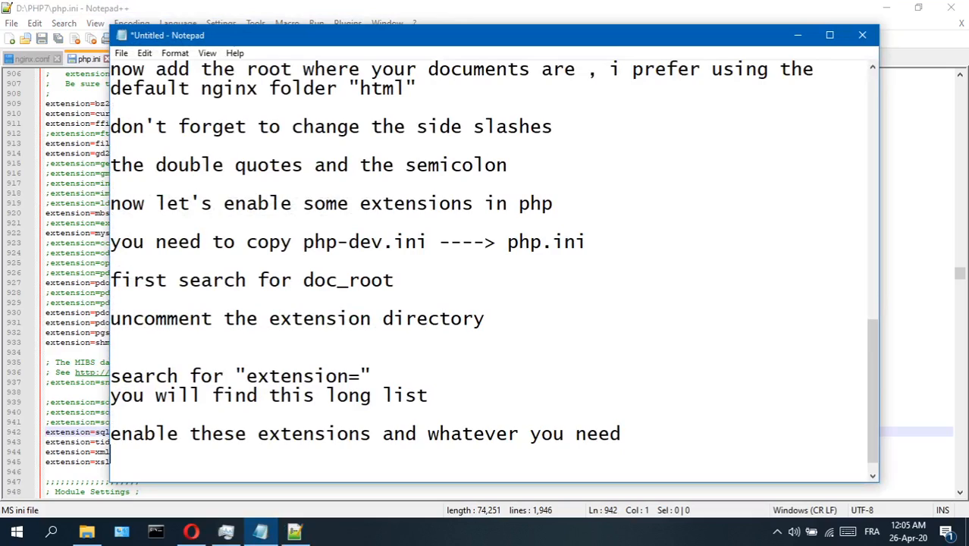
{"action": "type", "text": "this should"}
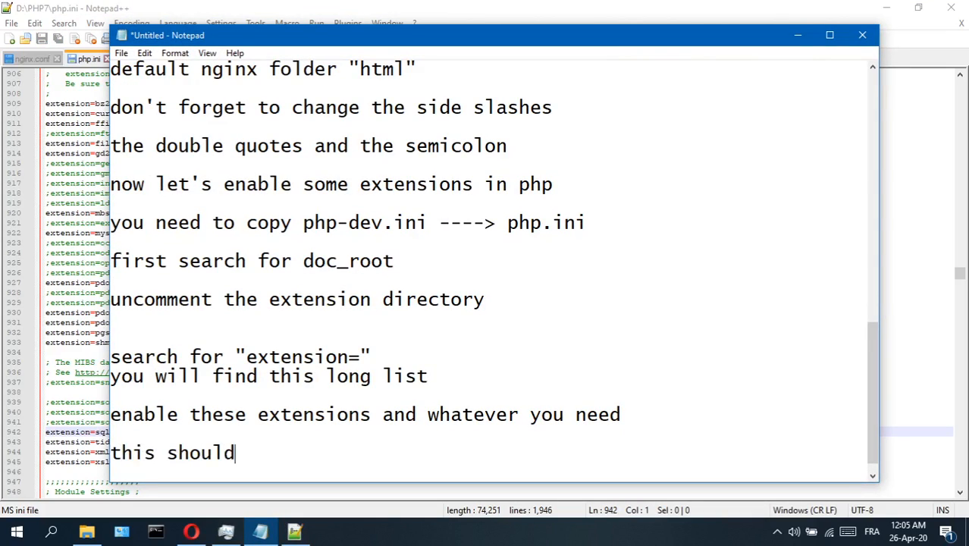
{"action": "type", "text": " bn fine ( h"}
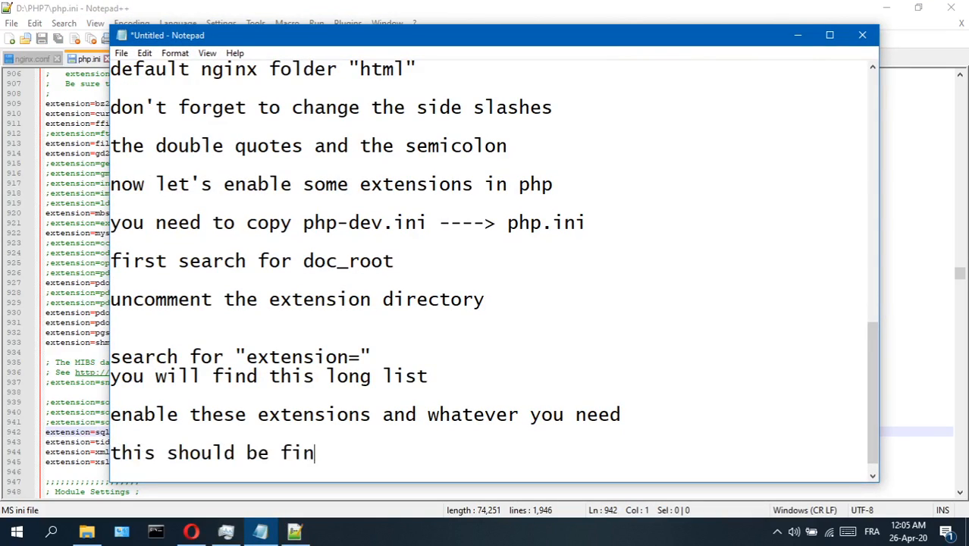
{"action": "type", "text": "opefully"}
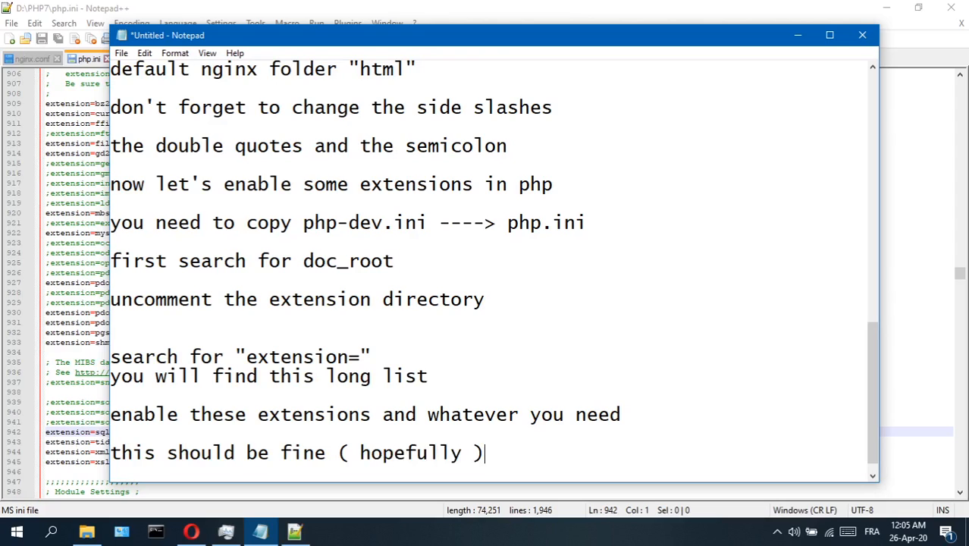
{"action": "type", "text": " )"}
Add the sentence "now you need to restart your pc in case it needs to put the changes" as a new line of the notes.
{"action": "key", "text": "Return"}
{"action": "type", "text": "now yu"}
{"action": "key", "text": "BackSpace"}
{"action": "type", "text": "ou need to "}
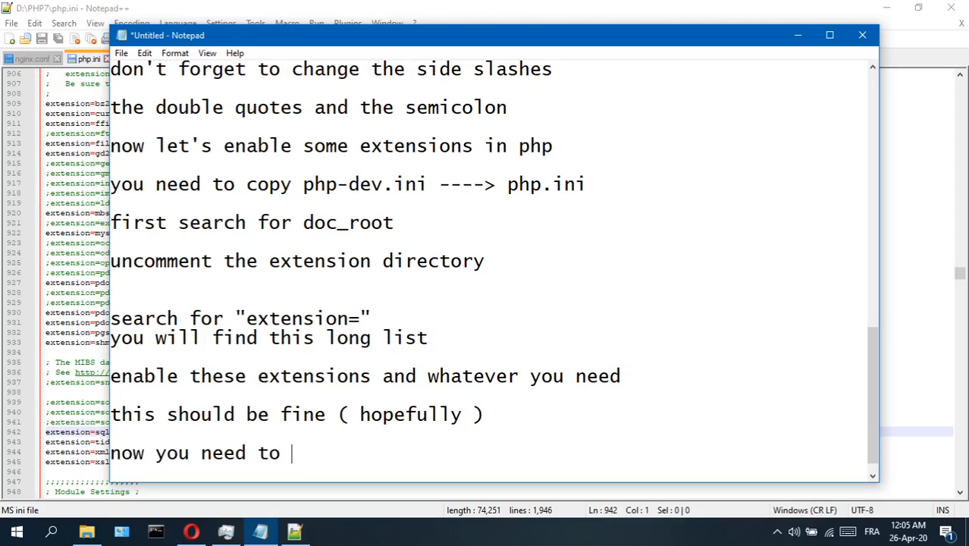
{"action": "type", "text": "restart your pc in case it n"}
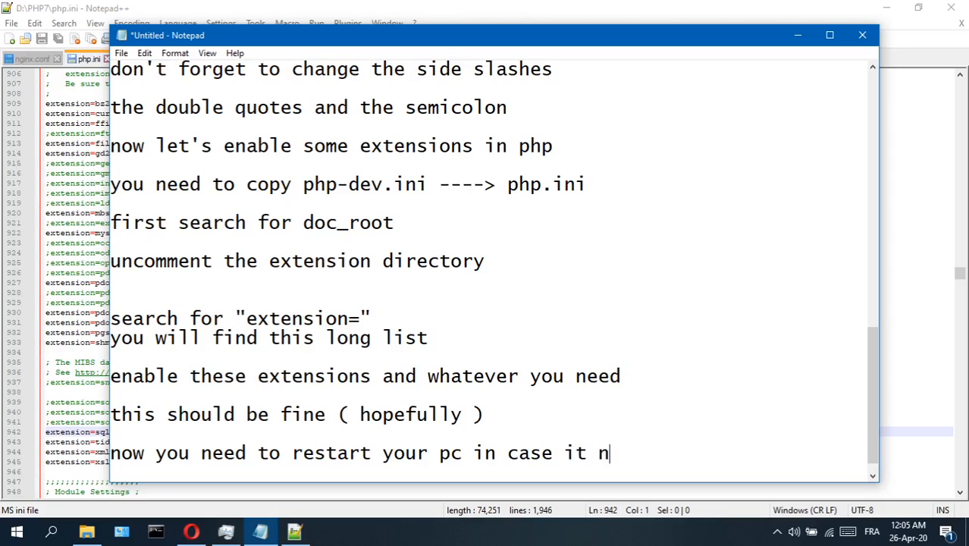
{"action": "type", "text": "eeds to put the changes"}
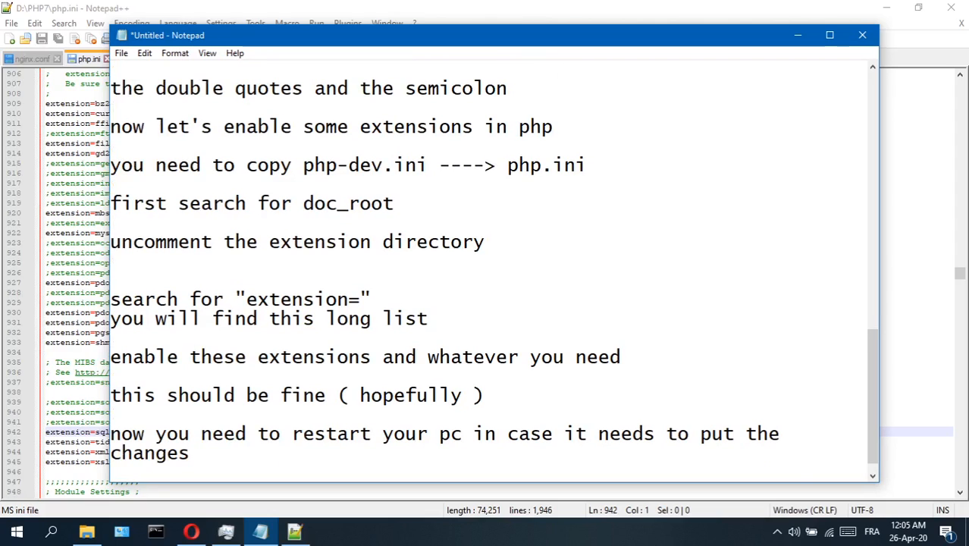
{"action": "key", "text": "BackSpace"}
Continue that line with ". so let's try starting the nginx and try opening the default webpage".
{"action": "type", "text": ". so let's try"}
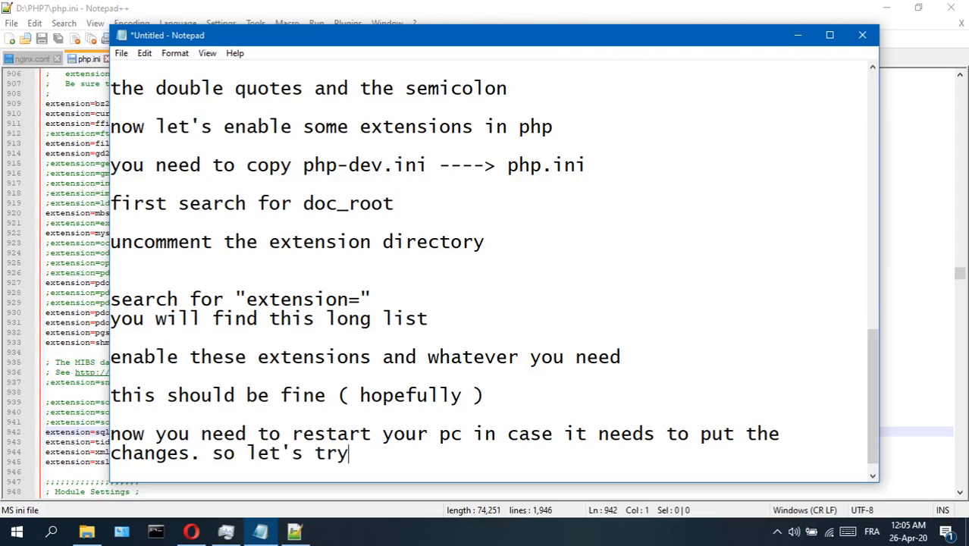
{"action": "type", "text": " starting the"}
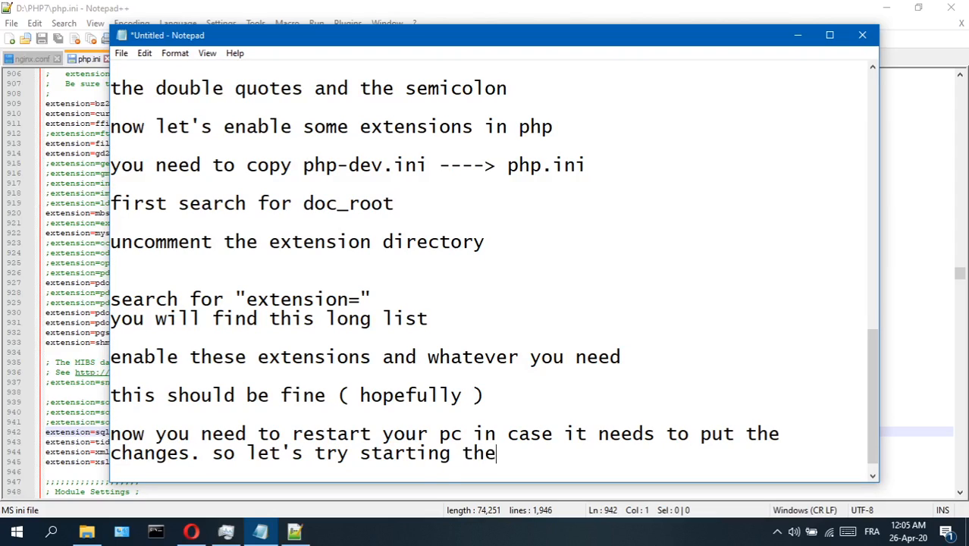
{"action": "type", "text": " nginx"}
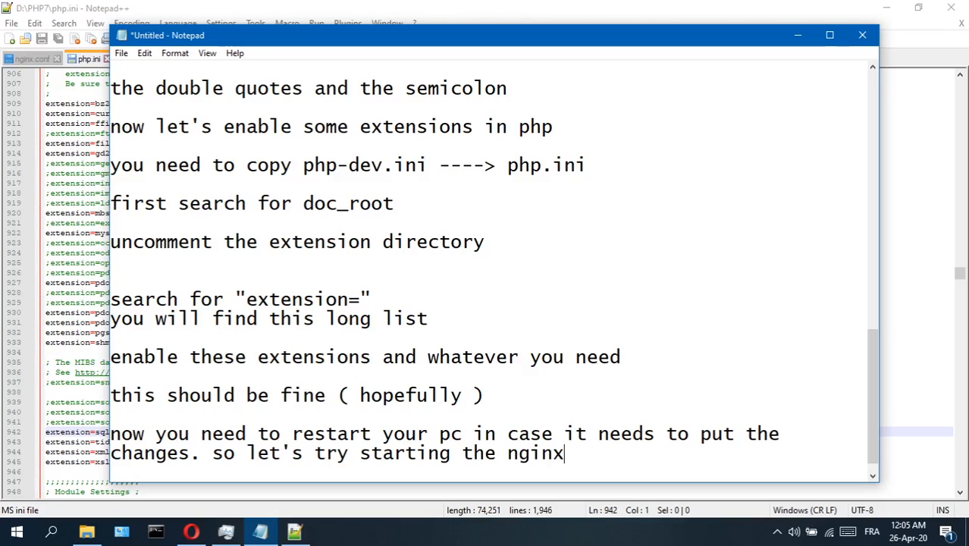
{"action": "type", "text": " and try opening the w"}
{"action": "key", "text": "BackSpace"}
{"action": "type", "text": "defauu"}
{"action": "key", "text": "BackSpace"}
{"action": "type", "text": "lt webpage"}
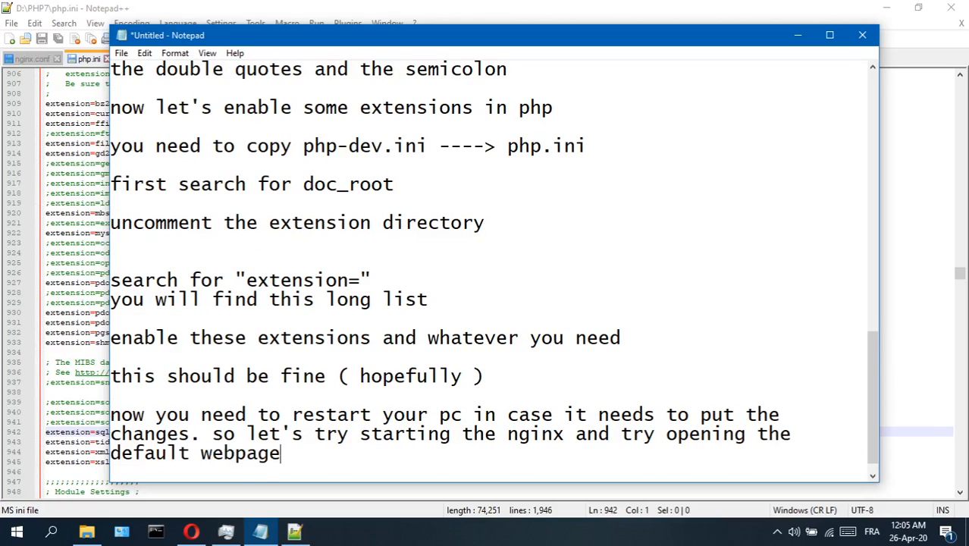
Minimize the notes, close php.ini and nginx.conf in Notepad++, and minimize the empty editor.
{"action": "left_click", "coordinate": [805, 43]}
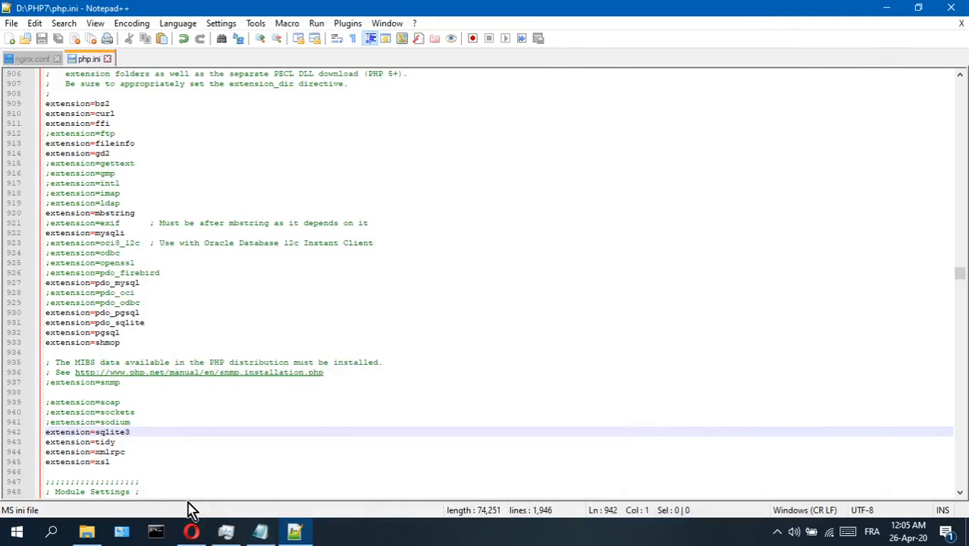
{"action": "left_click", "coordinate": [108, 59]}
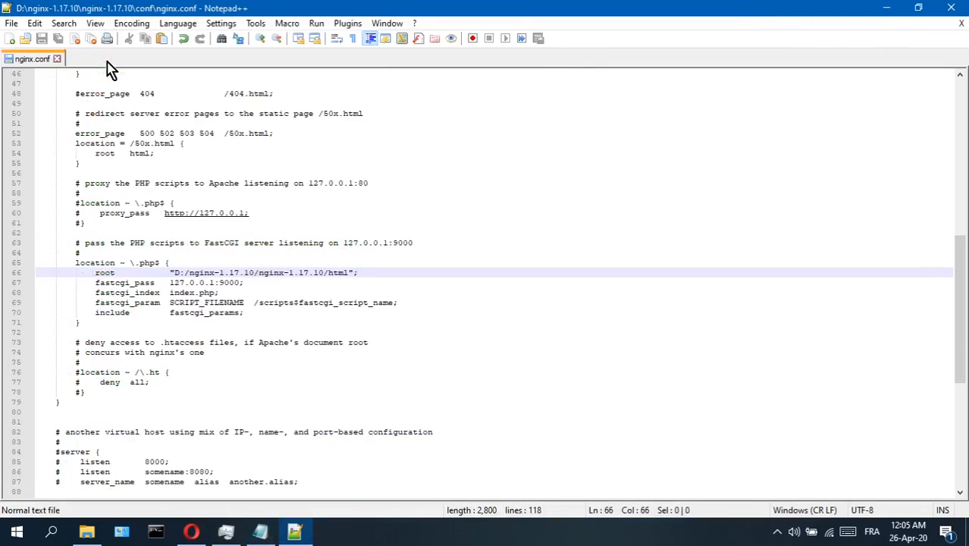
{"action": "left_click", "coordinate": [57, 59]}
{"action": "left_click", "coordinate": [886, 8]}
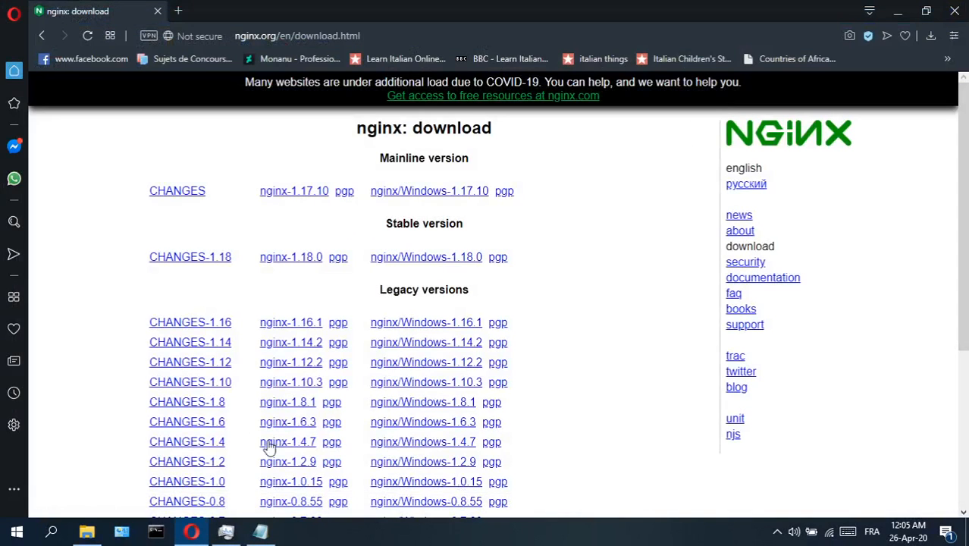
In File Explorer, go to D:\nginx-1.17.10\nginx-1.17.10 and run nginx.exe.
{"action": "left_click", "coordinate": [86, 531]}
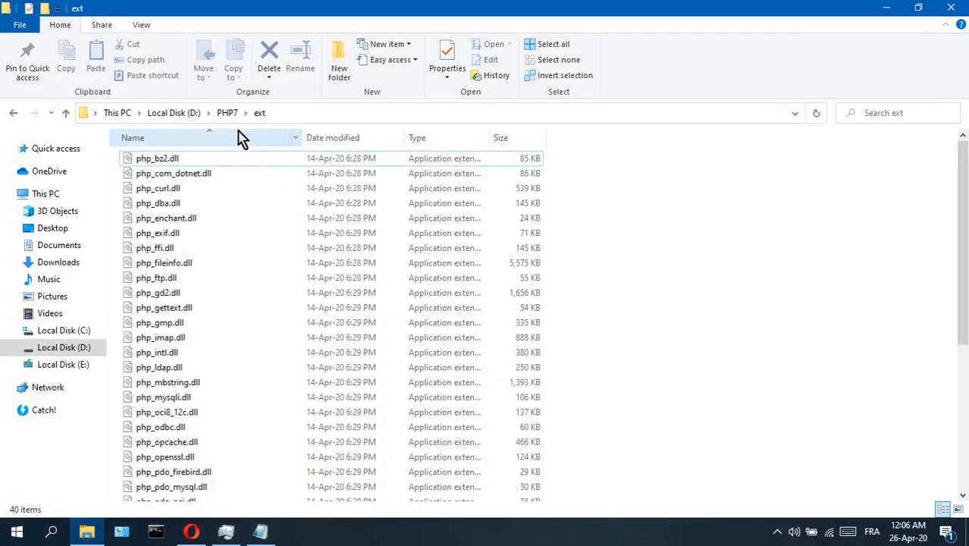
{"action": "left_click", "coordinate": [185, 115]}
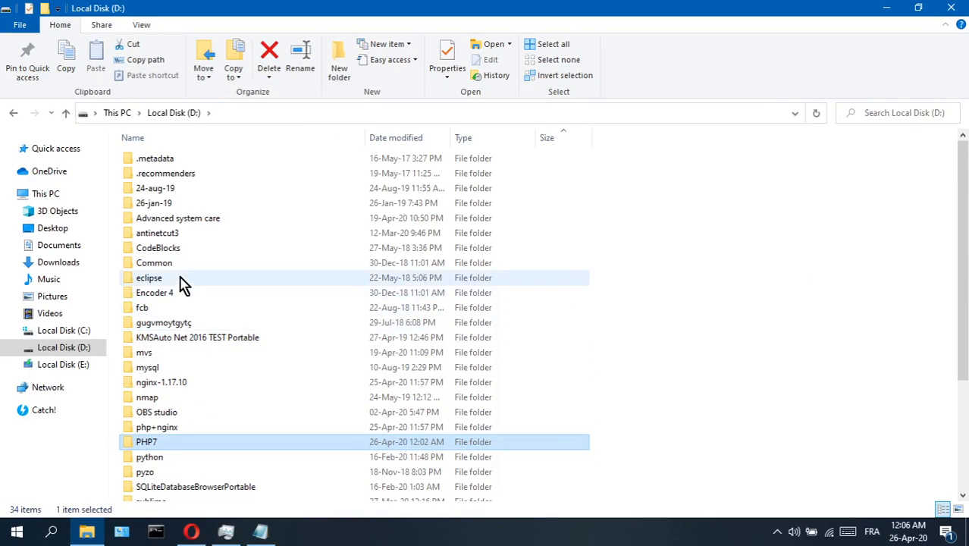
{"action": "double_click", "coordinate": [182, 386]}
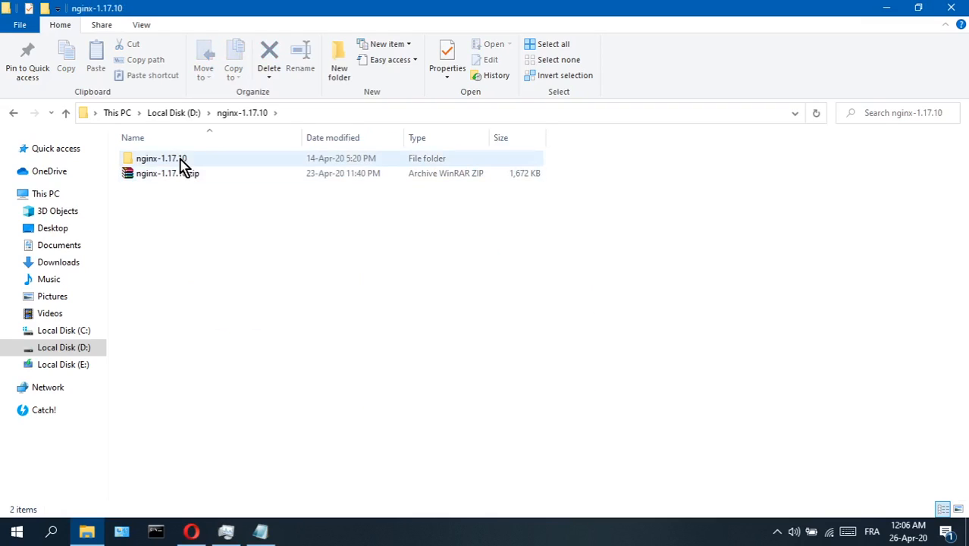
{"action": "double_click", "coordinate": [184, 161]}
{"action": "left_click", "coordinate": [195, 250]}
{"action": "double_click", "coordinate": [195, 250]}
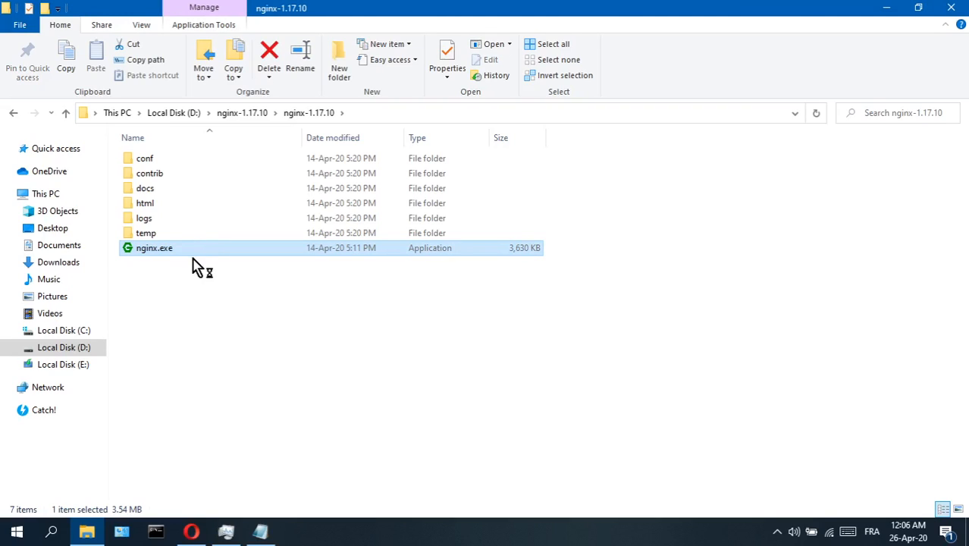
{"action": "left_click", "coordinate": [253, 298]}
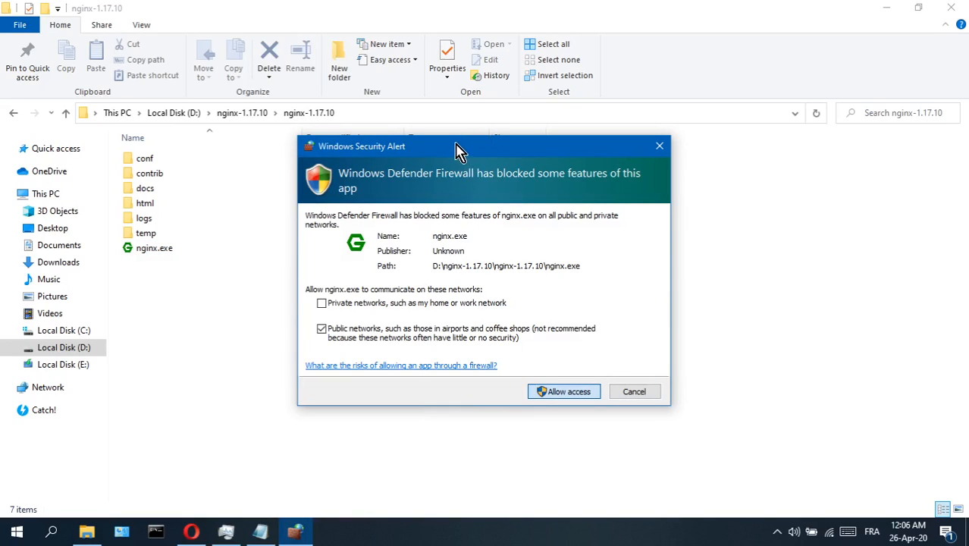
{"action": "left_click", "coordinate": [209, 367]}
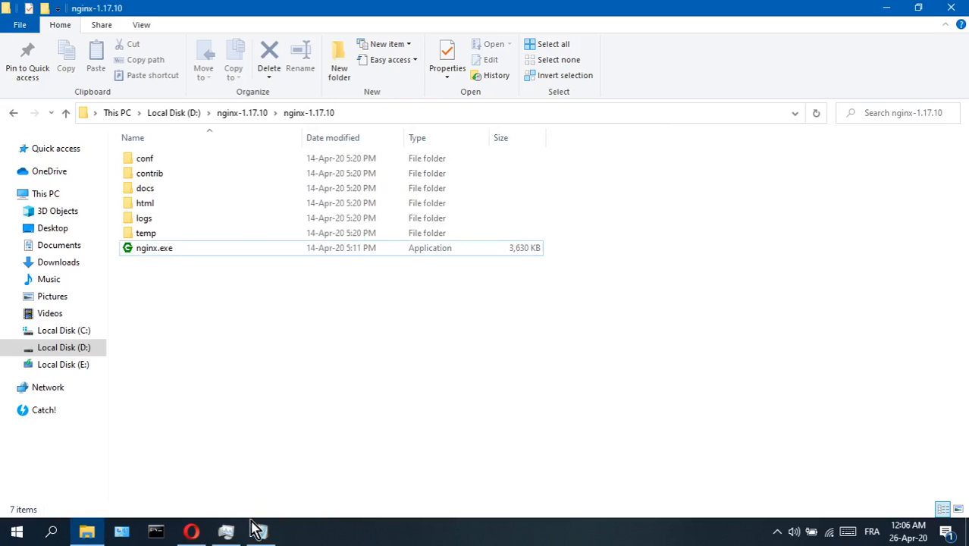
Look for the nginx.exe process in Task Manager, then minimize Task Manager.
{"action": "left_click", "coordinate": [226, 531]}
{"action": "left_click", "coordinate": [319, 160]}
{"action": "key", "text": "n"}
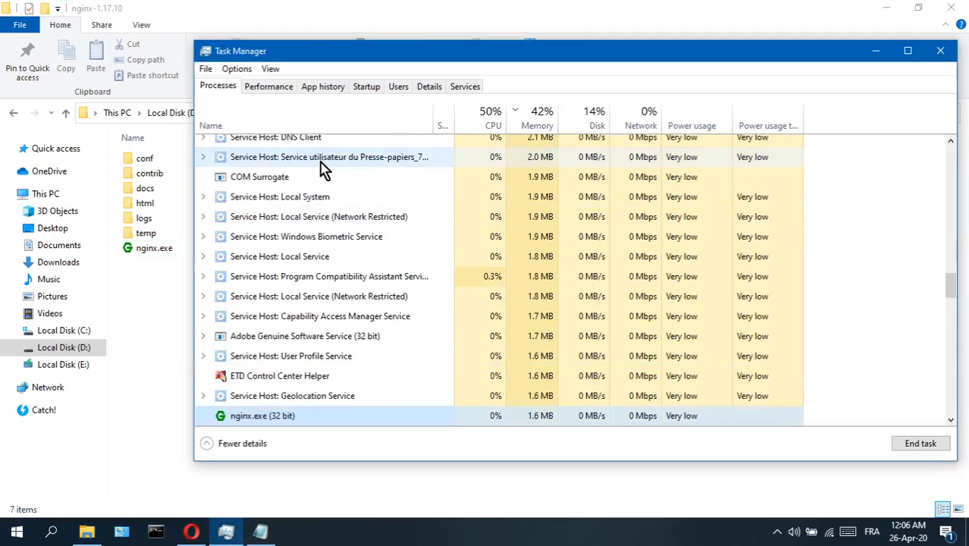
{"action": "left_click", "coordinate": [880, 52]}
Switch to the Opera browser and load localhost in a new tab.
{"action": "left_click", "coordinate": [196, 531]}
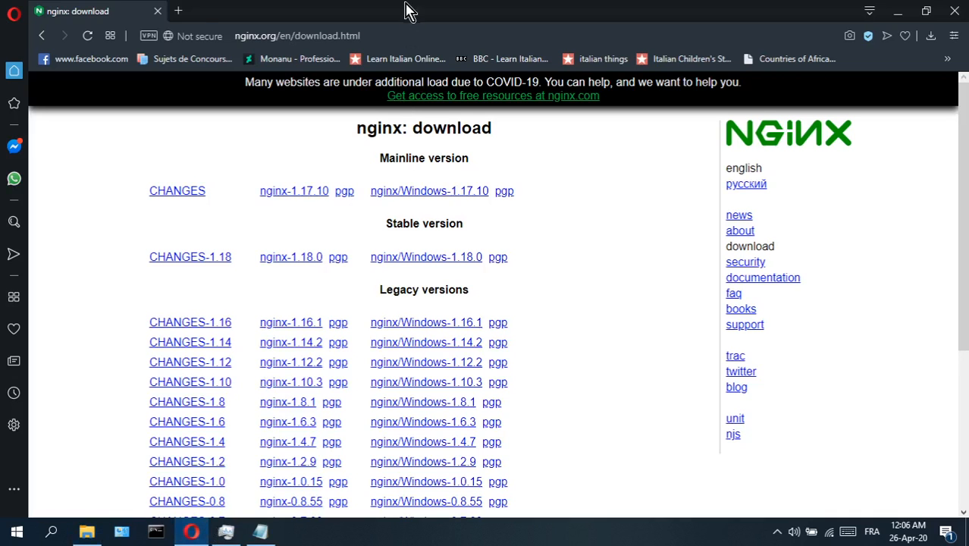
{"action": "left_click", "coordinate": [176, 10]}
{"action": "type", "text": "k"}
{"action": "key", "text": "BackSpace"}
{"action": "key", "text": "BackSpace"}
{"action": "type", "text": "local"}
{"action": "key", "text": "Return"}
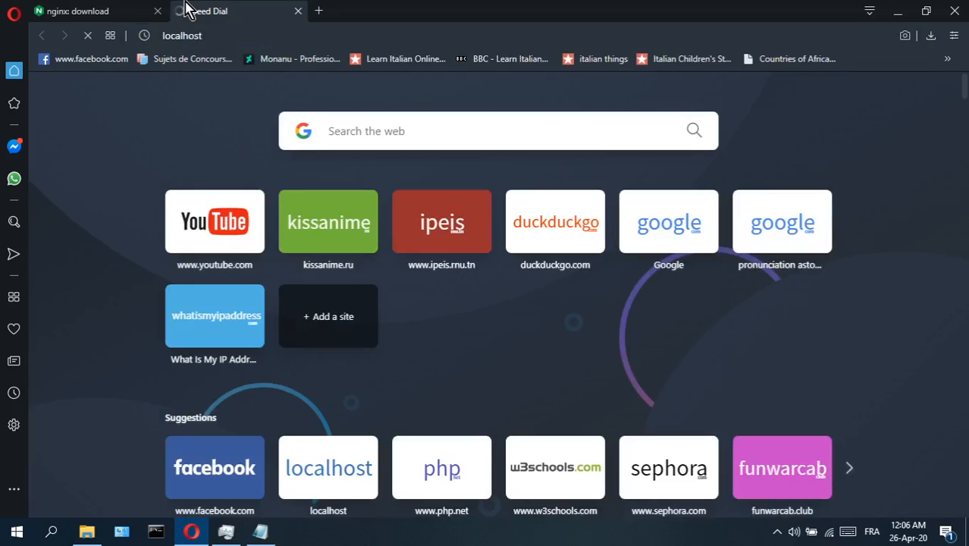
Return to the Notepad notes and add the line "Perfect!!" at the end.
{"action": "left_click", "coordinate": [260, 531]}
{"action": "left_click", "coordinate": [328, 445]}
{"action": "key", "text": "Return"}
{"action": "key", "text": "Return"}
{"action": "type", "text": "Perfect!!"}
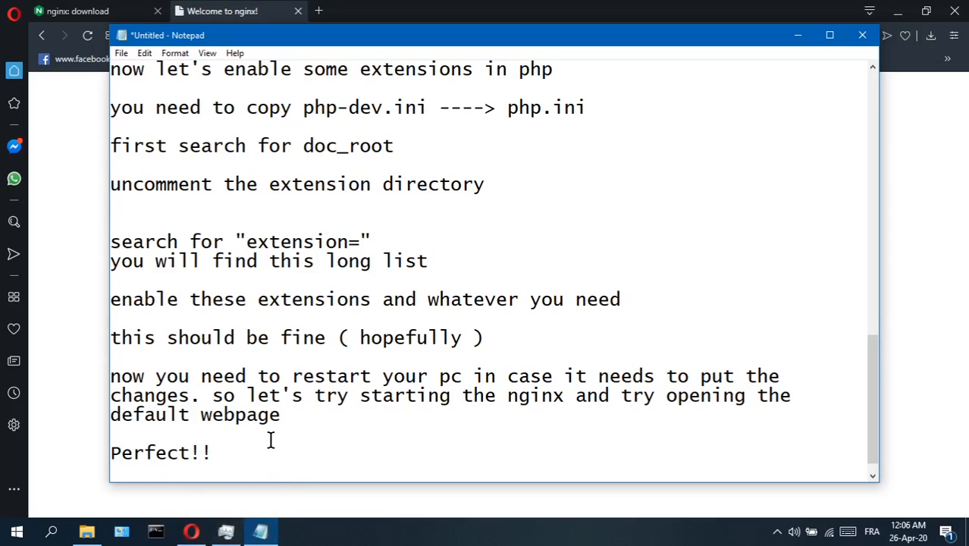
Add the line "now let's see if the php is correctly loaded" below it, separated by a blank line.
{"action": "key", "text": "Return"}
{"action": "key", "text": "Return"}
{"action": "type", "text": "now "}
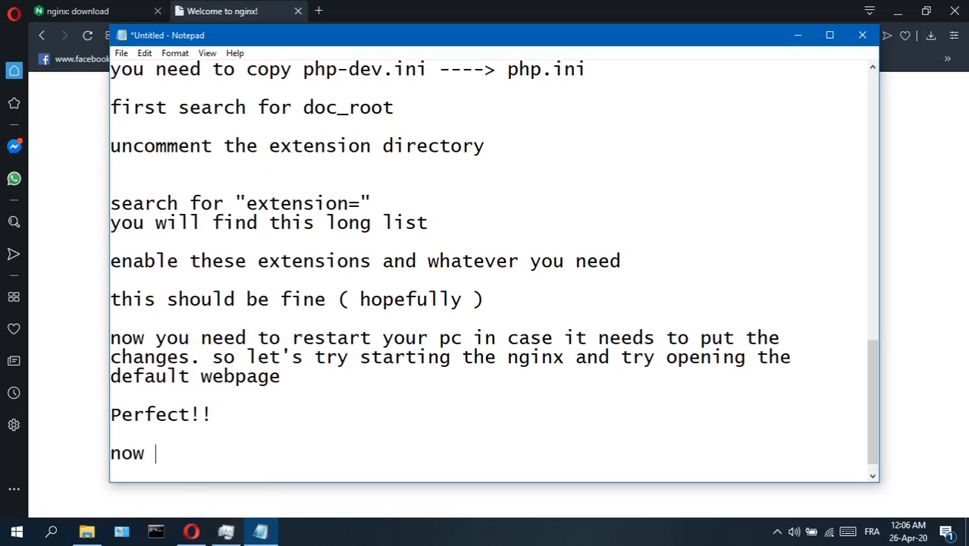
{"action": "type", "text": "let's see if the "}
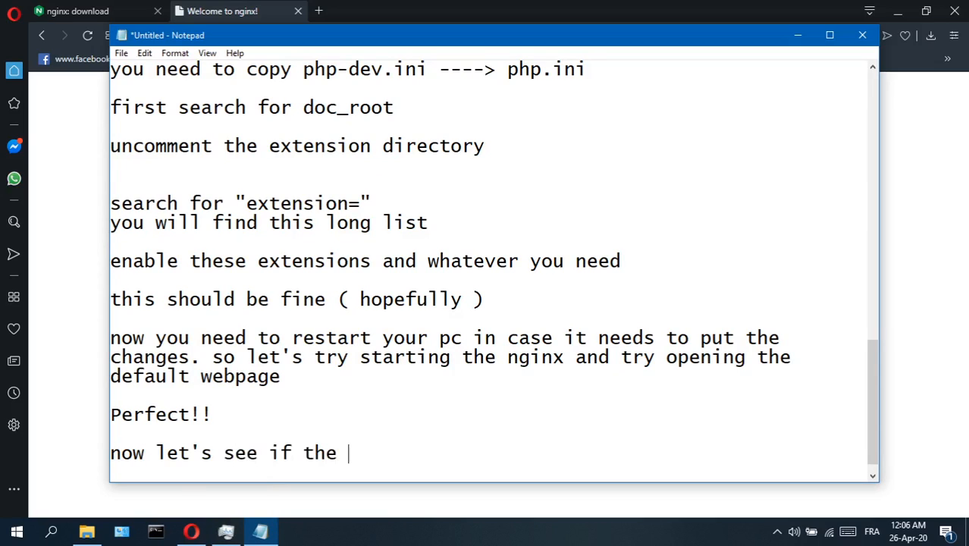
{"action": "type", "text": "php is correctly "}
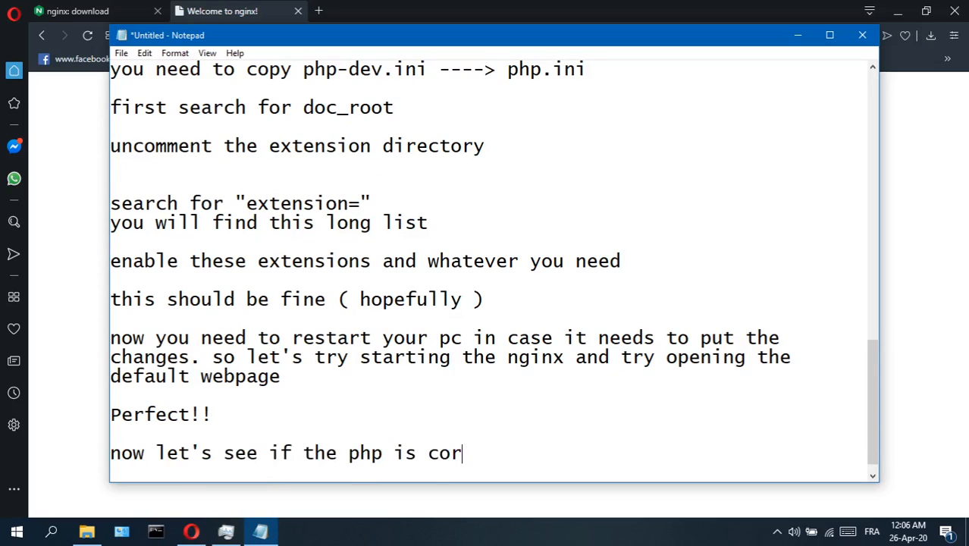
{"action": "type", "text": "loaded"}
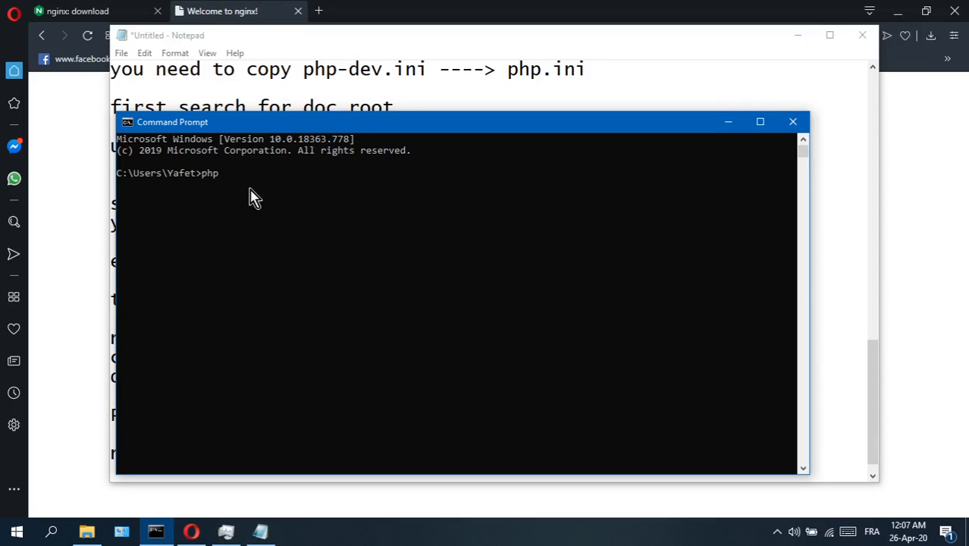
Run php -v in Command Prompt to check the PHP version.
{"action": "type", "text": "v"}
{"action": "key", "text": "Return"}
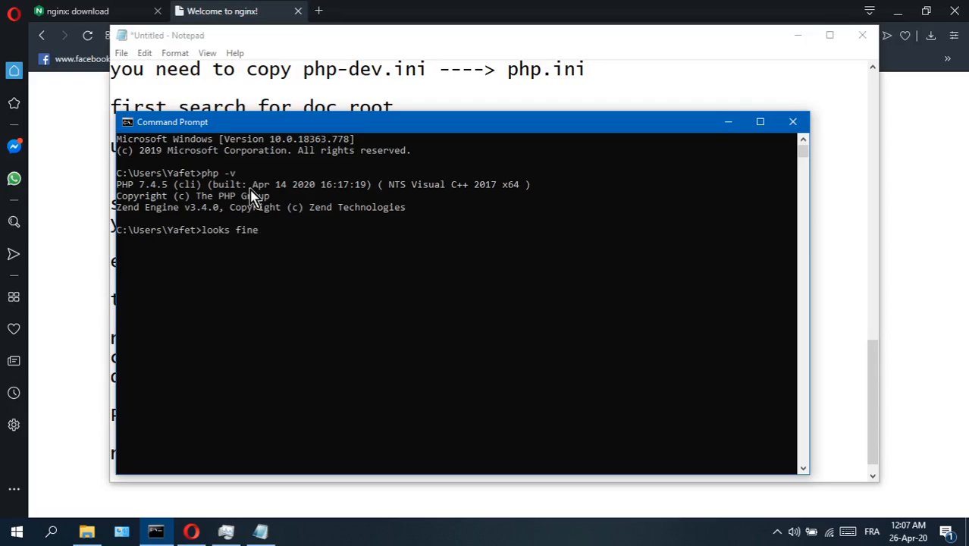
Erase the remark "looks fine" from the command line.
{"action": "key", "text": "BackSpace"}
{"action": "key", "text": "BackSpace"}
{"action": "key", "text": "BackSpace"}
{"action": "key", "text": "BackSpace"}
{"action": "key", "text": "BackSpace"}
{"action": "key", "text": "BackSpace"}
{"action": "key", "text": "BackSpace"}
{"action": "key", "text": "BackSpace"}
{"action": "key", "text": "BackSpace"}
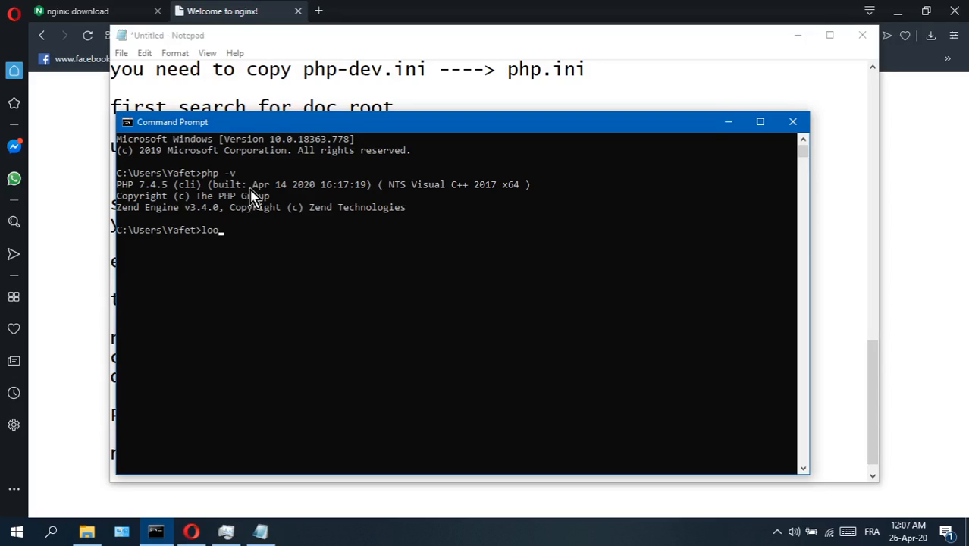
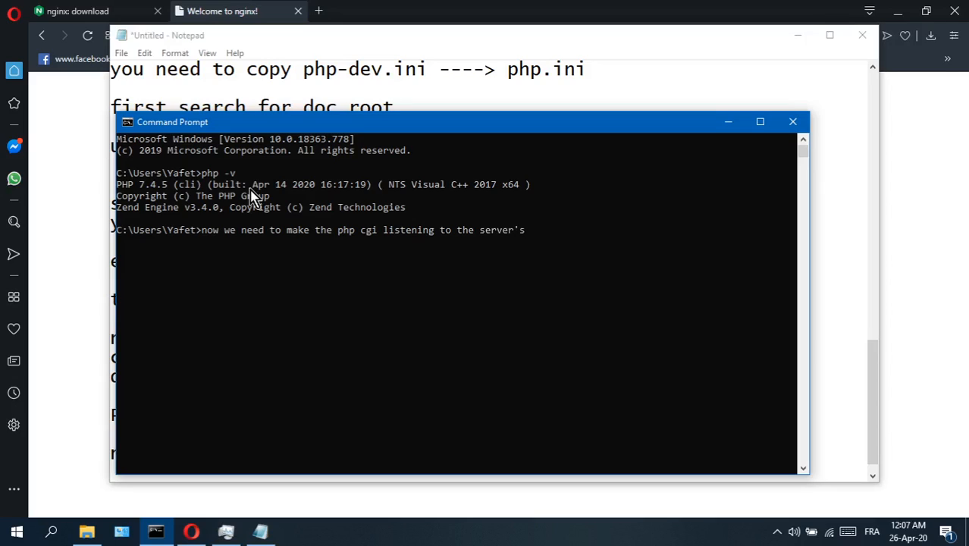
Erase the remark "now we need to make the php cgi listening to the server's" from the command line.
{"action": "key", "text": "BackSpace"}
{"action": "key", "text": "BackSpace"}
{"action": "key", "text": "BackSpace"}
{"action": "key", "text": "BackSpace"}
{"action": "key", "text": "BackSpace"}
{"action": "key", "text": "BackSpace"}
{"action": "key", "text": "BackSpace"}
{"action": "key", "text": "BackSpace"}
{"action": "key", "text": "BackSpace"}
{"action": "key", "text": "BackSpace"}
{"action": "key", "text": "BackSpace"}
{"action": "key", "text": "BackSpace"}
{"action": "key", "text": "BackSpace"}
{"action": "key", "text": "BackSpace"}
{"action": "key", "text": "BackSpace"}
{"action": "key", "text": "BackSpace"}
{"action": "key", "text": "BackSpace"}
{"action": "key", "text": "BackSpace"}
{"action": "key", "text": "BackSpace"}
{"action": "key", "text": "BackSpace"}
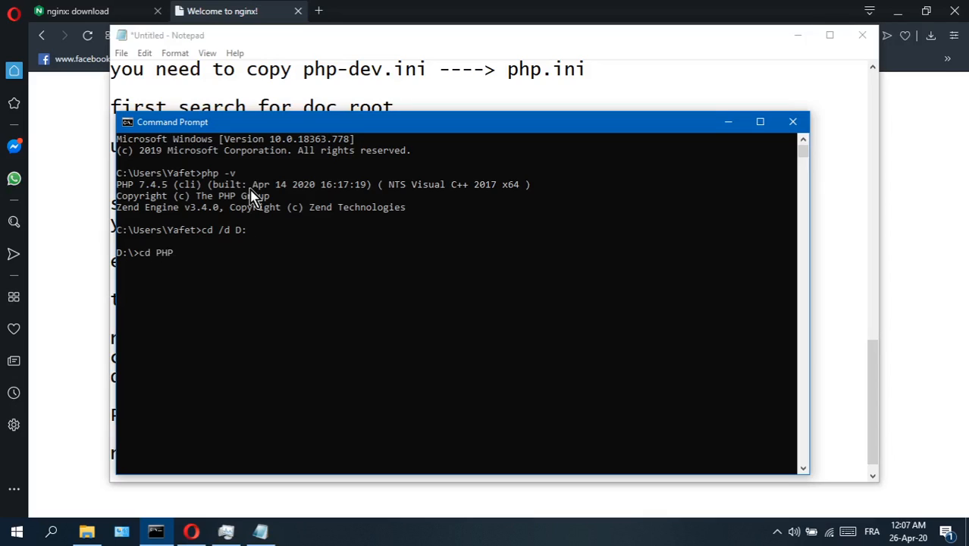
Change to the PHP7 folder on drive D and begin the command php-cgi.exe -b 127.0.0.1: without running it.
{"action": "key", "text": "Return"}
{"action": "type", "text": "php-c"}
{"action": "key", "text": "Tab"}
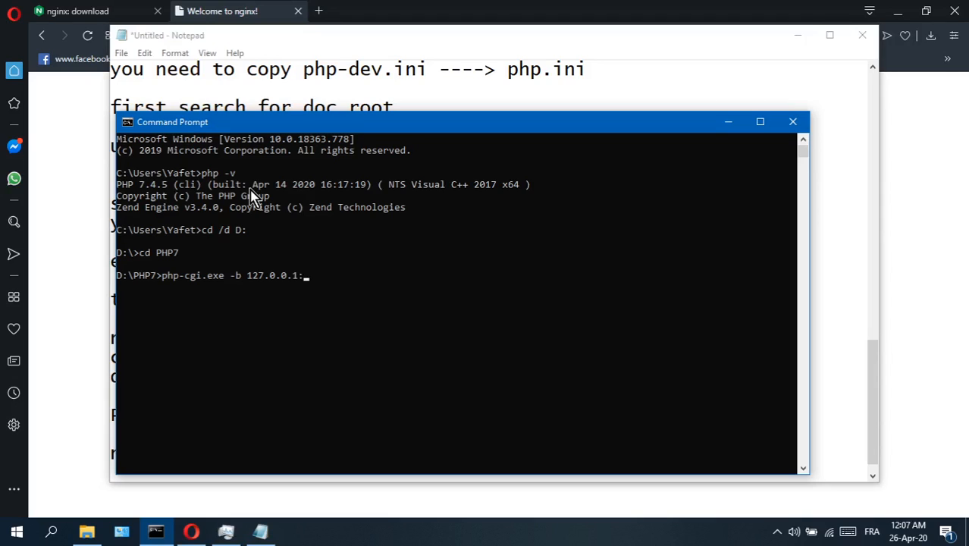
Switch to the Notepad notes and add the line "oups we need to check what port it is on".
{"action": "left_click", "coordinate": [340, 36]}
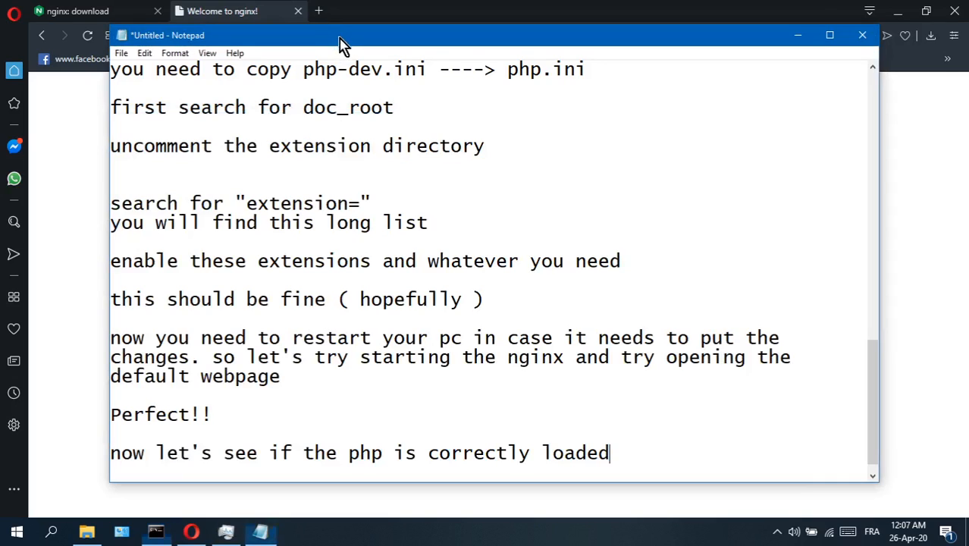
{"action": "key", "text": "Return"}
{"action": "key", "text": "Return"}
{"action": "type", "text": "ou"}
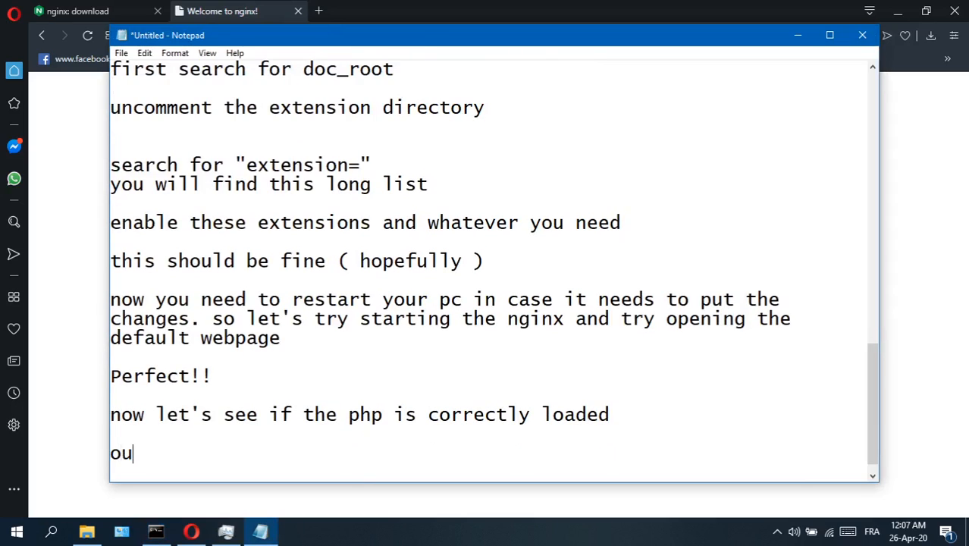
{"action": "type", "text": "ps we need to chec"}
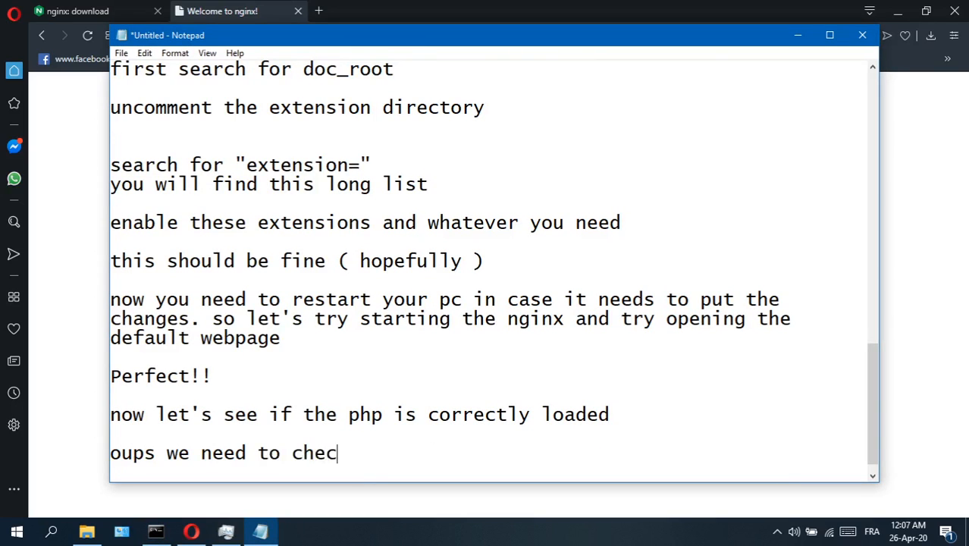
{"action": "type", "text": "k what port it is on"}
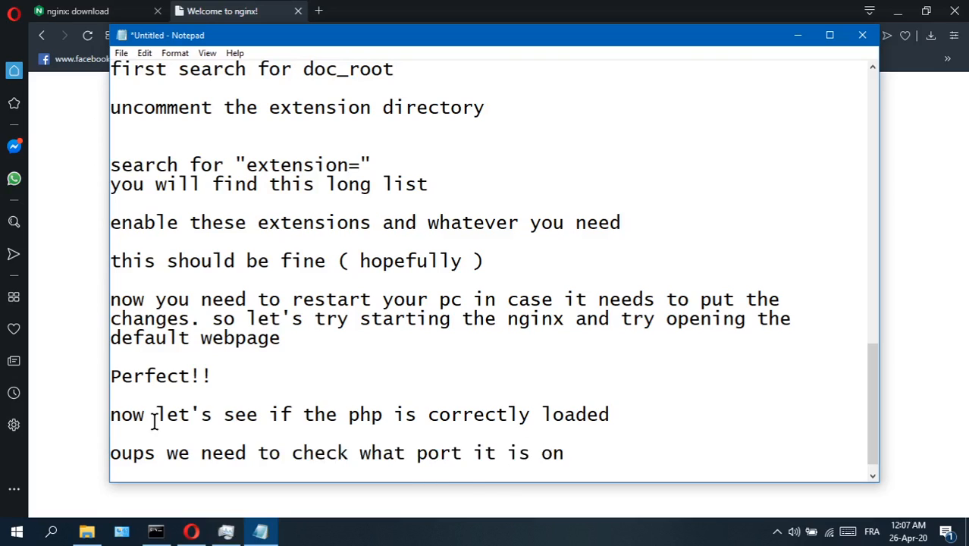
Open nginx.conf from the conf folder inside D:\nginx-1.17.10\nginx-1.17.10 in Notepad++.
{"action": "left_click", "coordinate": [86, 530]}
{"action": "left_click", "coordinate": [176, 115]}
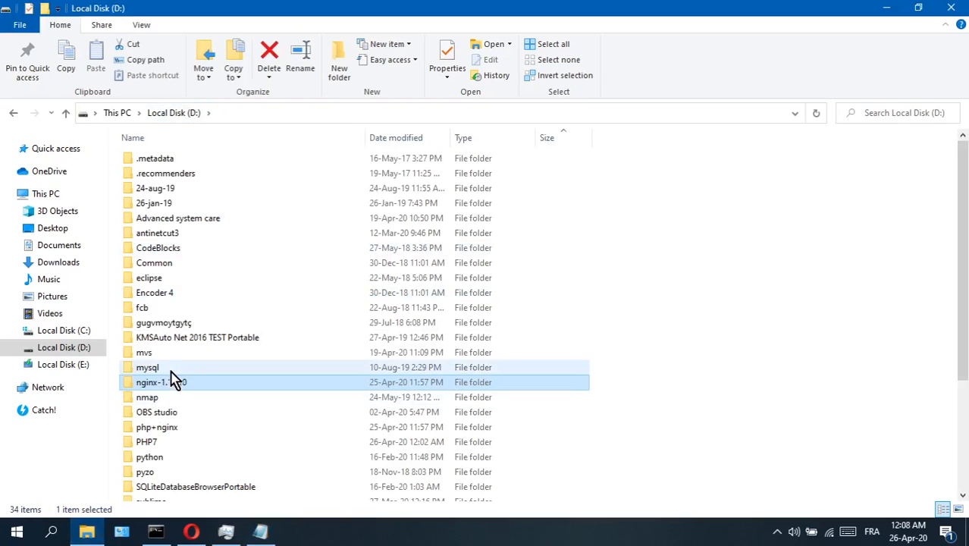
{"action": "scroll", "coordinate": [169, 370], "scroll_direction": "down", "scroll_amount": 1}
{"action": "double_click", "coordinate": [182, 344]}
{"action": "double_click", "coordinate": [205, 163]}
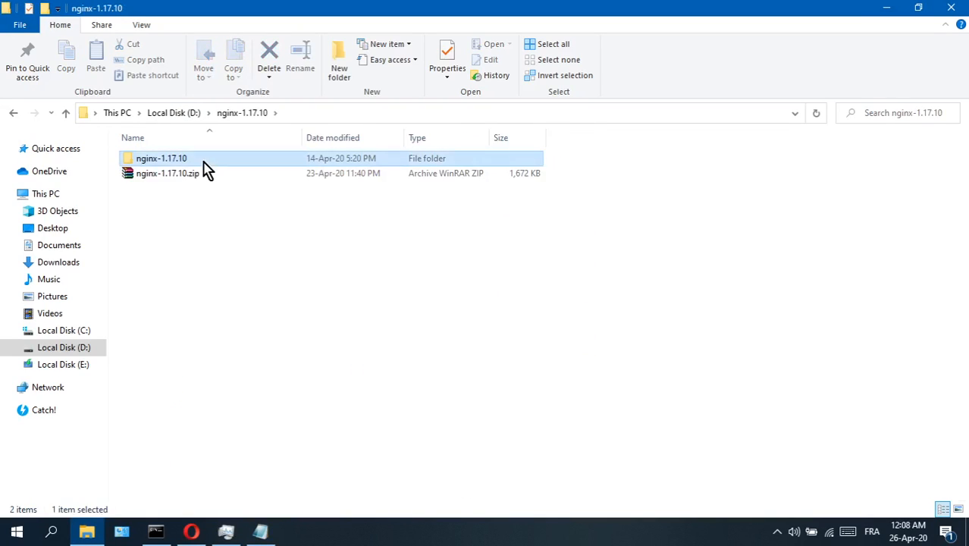
{"action": "double_click", "coordinate": [197, 161]}
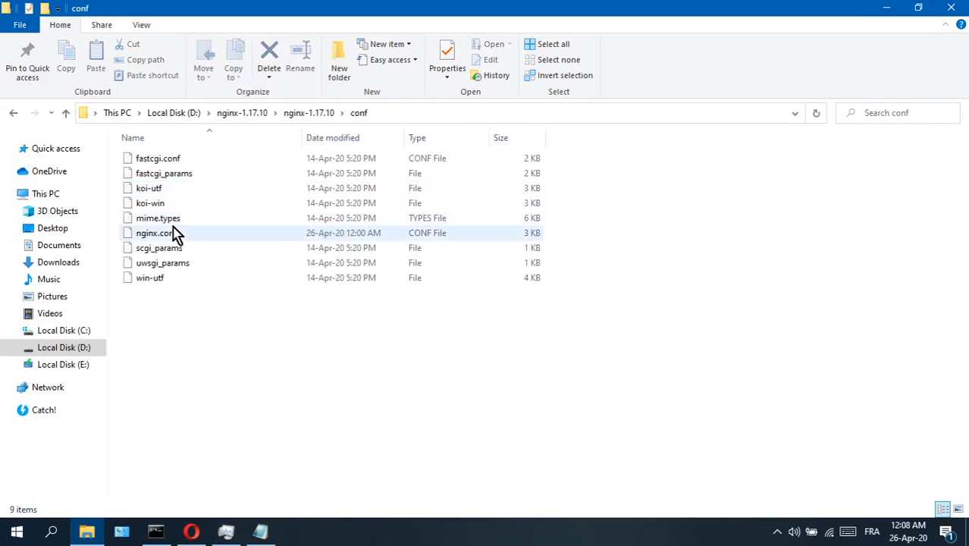
{"action": "double_click", "coordinate": [182, 237]}
{"action": "right_click", "coordinate": [185, 237]}
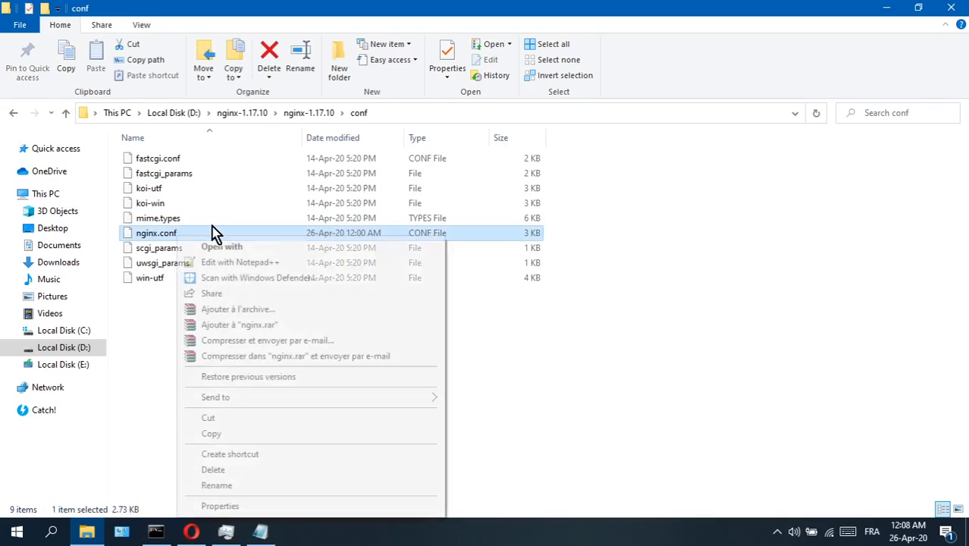
{"action": "left_click", "coordinate": [241, 266]}
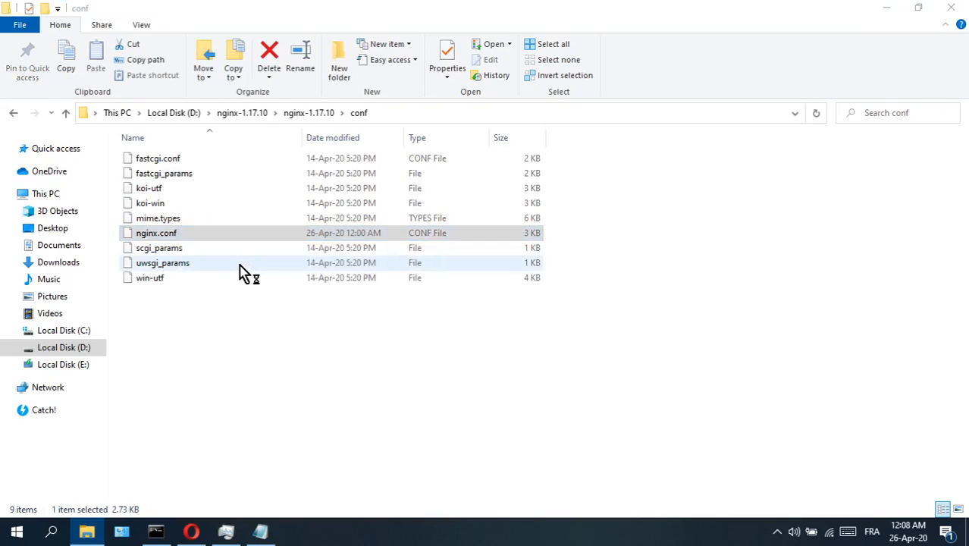
Check which port fastcgi_pass uses in the PHP location block of nginx.conf, and close the editor.
{"action": "scroll", "coordinate": [151, 239], "scroll_direction": "down", "scroll_amount": 20}
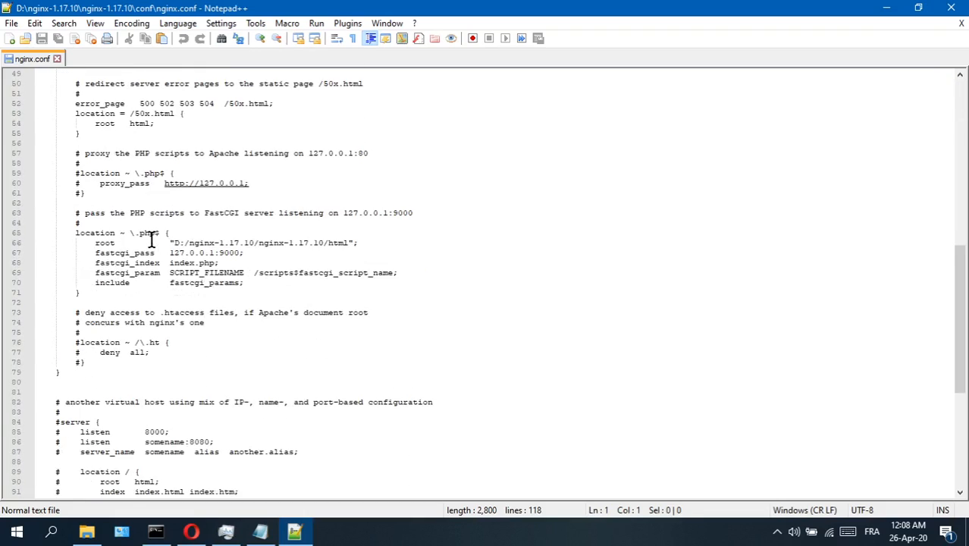
{"action": "scroll", "coordinate": [189, 240], "scroll_direction": "down", "scroll_amount": 2}
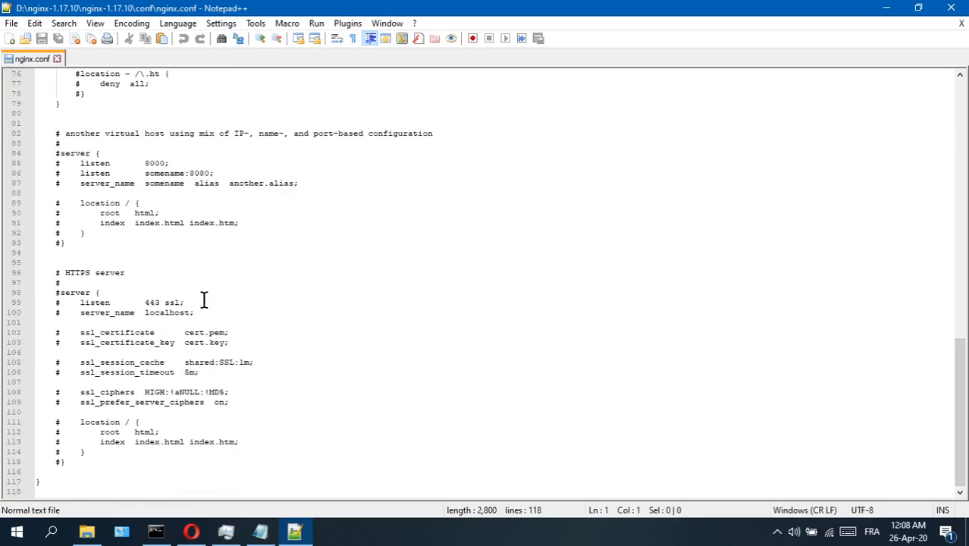
{"action": "scroll", "coordinate": [190, 265], "scroll_direction": "up", "scroll_amount": 10}
{"action": "double_click", "coordinate": [222, 282]}
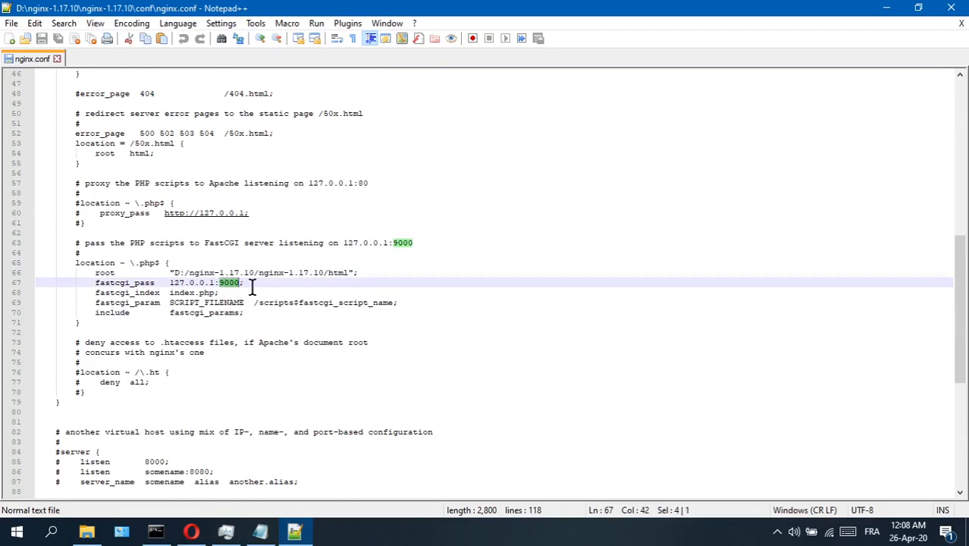
{"action": "left_click", "coordinate": [254, 284]}
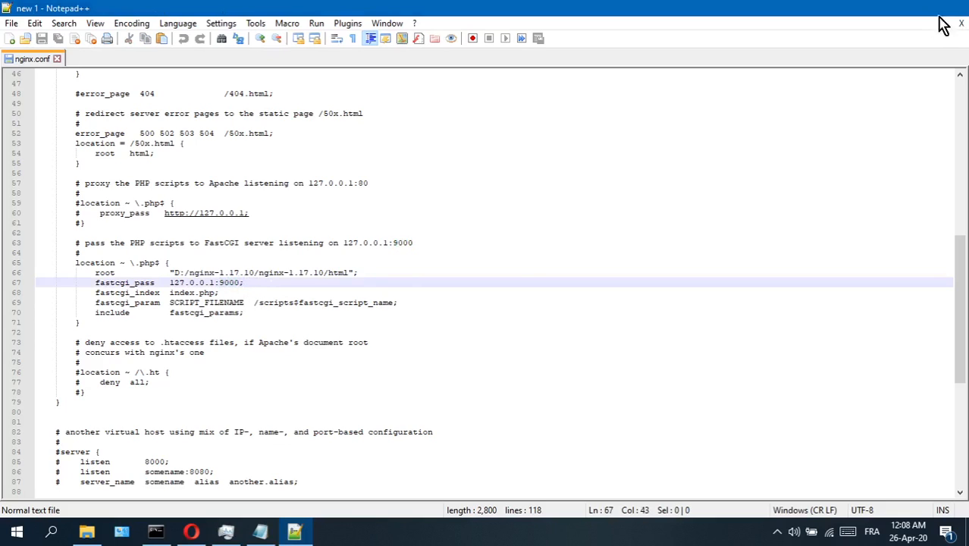
{"action": "left_click", "coordinate": [951, 7]}
Switch to the Notepad notes and add the line "it's correct" below the port remark.
{"action": "left_click", "coordinate": [260, 531]}
{"action": "key", "text": "Return"}
{"action": "key", "text": "Return"}
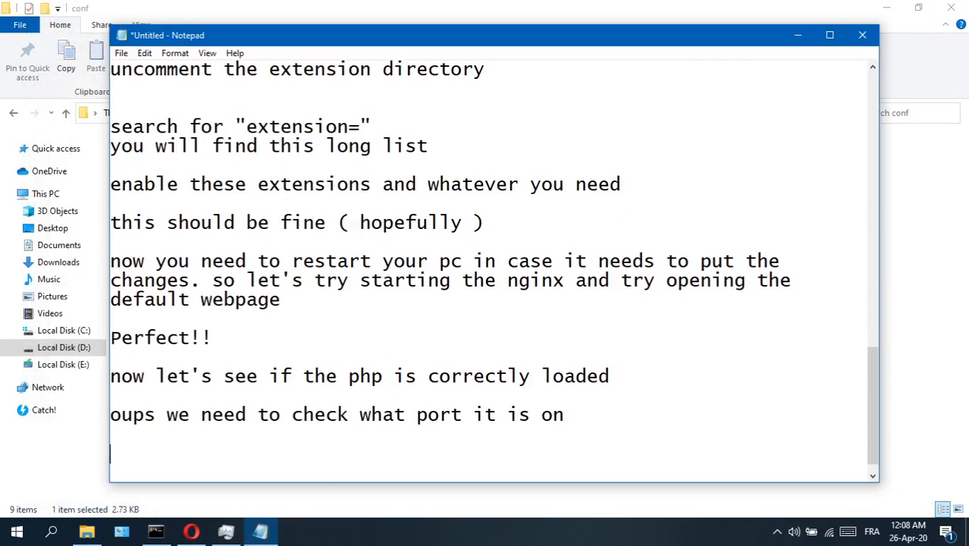
{"action": "type", "text": "it's cor"}
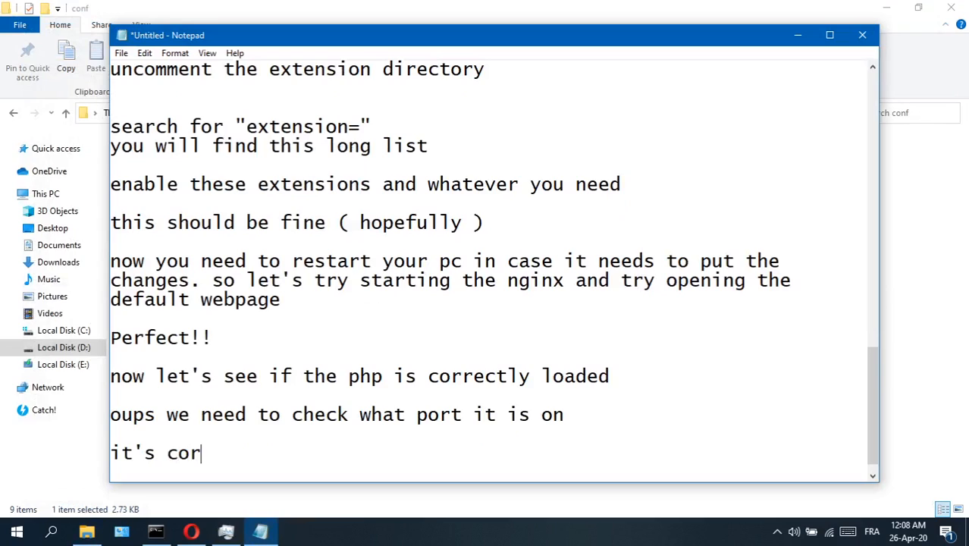
{"action": "type", "text": "rect"}
Minimize the notes and, in Command Prompt, complete and run php-cgi.exe -b 127.0.0.1:9000 from the PHP7 folder.
{"action": "left_click", "coordinate": [797, 35]}
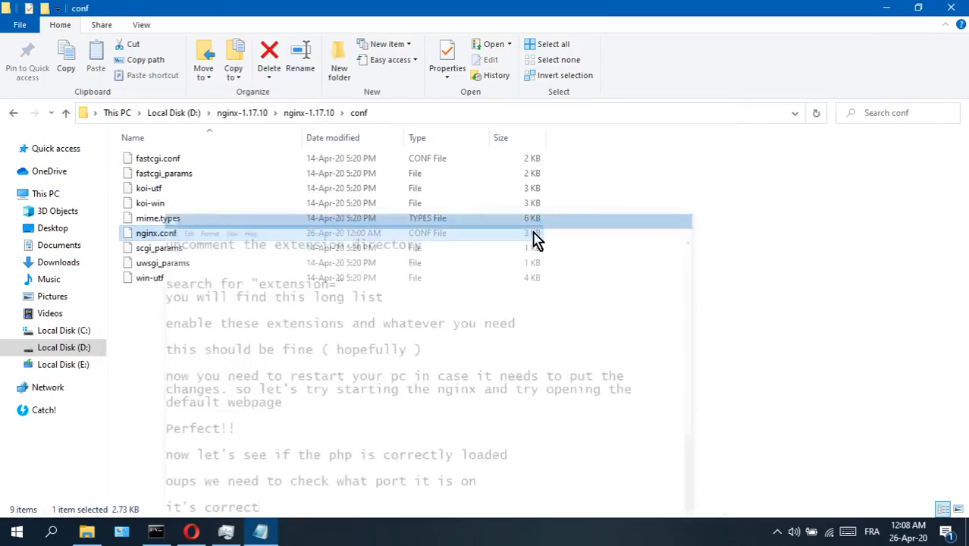
{"action": "left_click", "coordinate": [156, 531]}
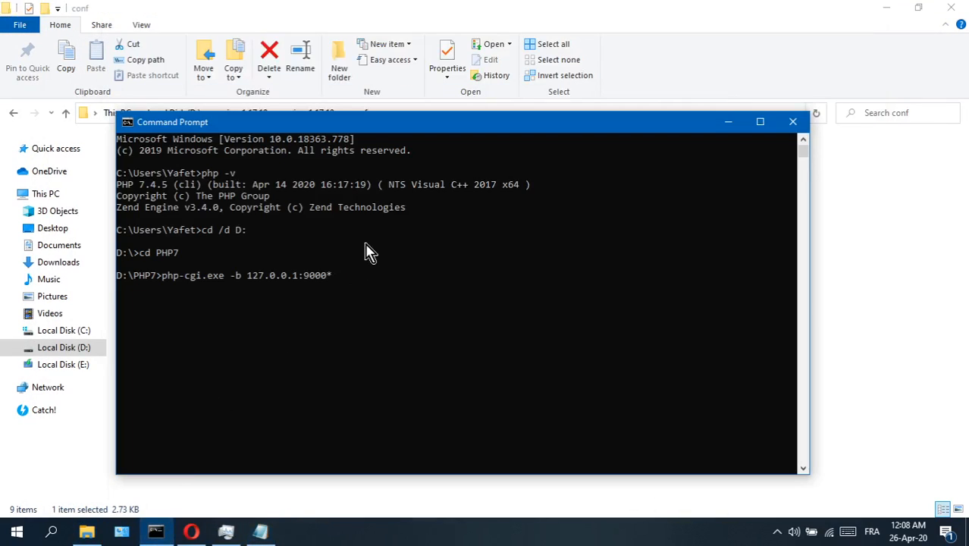
{"action": "key", "text": "Return"}
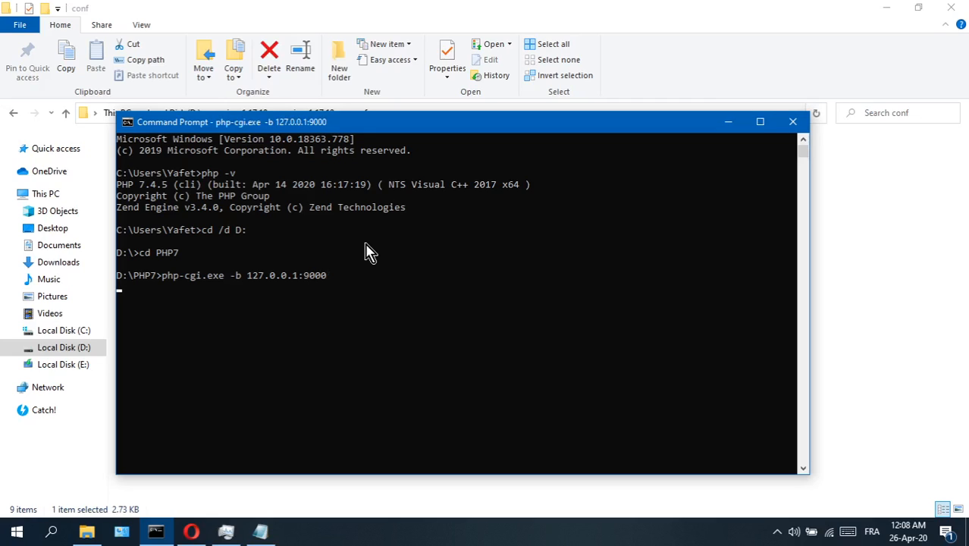
Return to the Notepad notes and add the line "now it is listening...".
{"action": "left_click", "coordinate": [260, 530]}
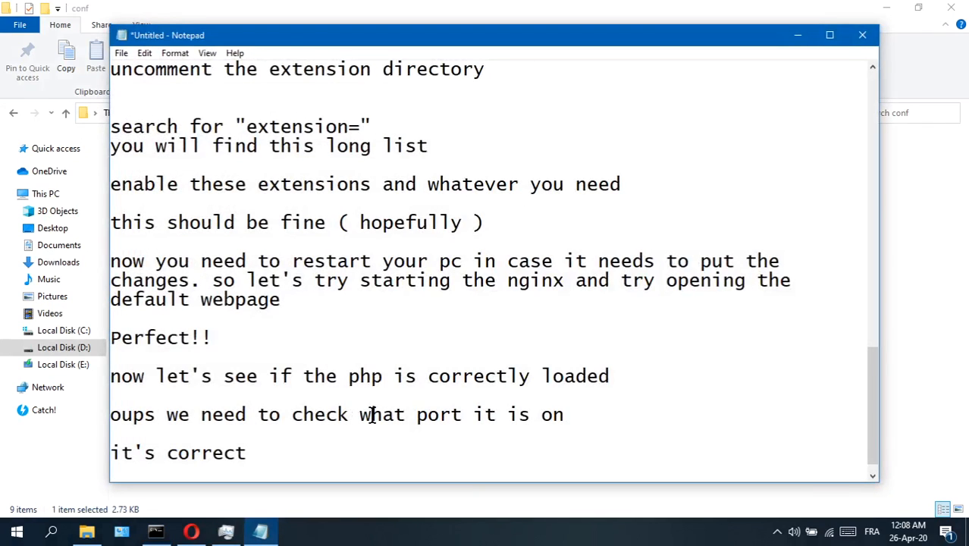
{"action": "key", "text": "Return"}
{"action": "key", "text": "Return"}
{"action": "type", "text": "now it "}
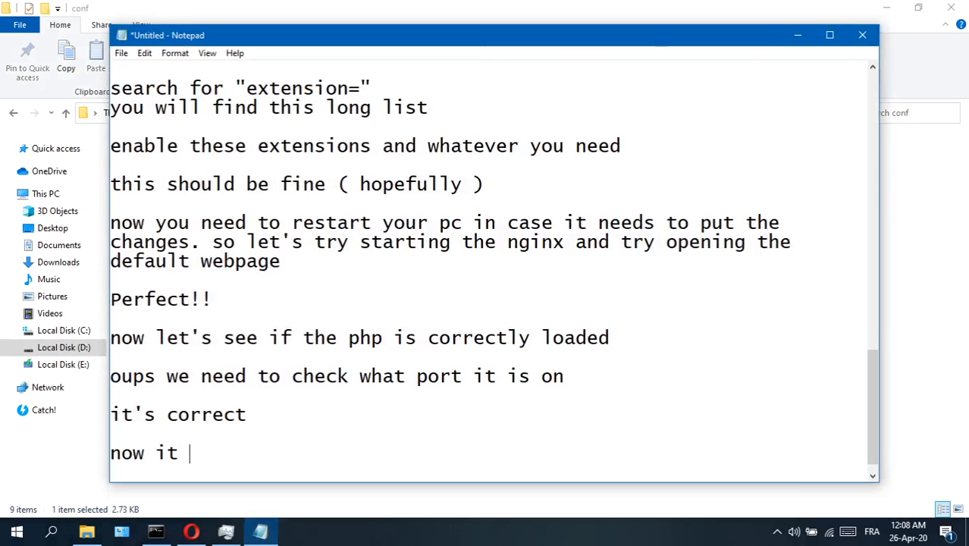
{"action": "type", "text": "is"}
{"action": "key", "text": "BackSpace"}
{"action": "key", "text": "BackSpace"}
{"action": "type", "text": "is listening"}
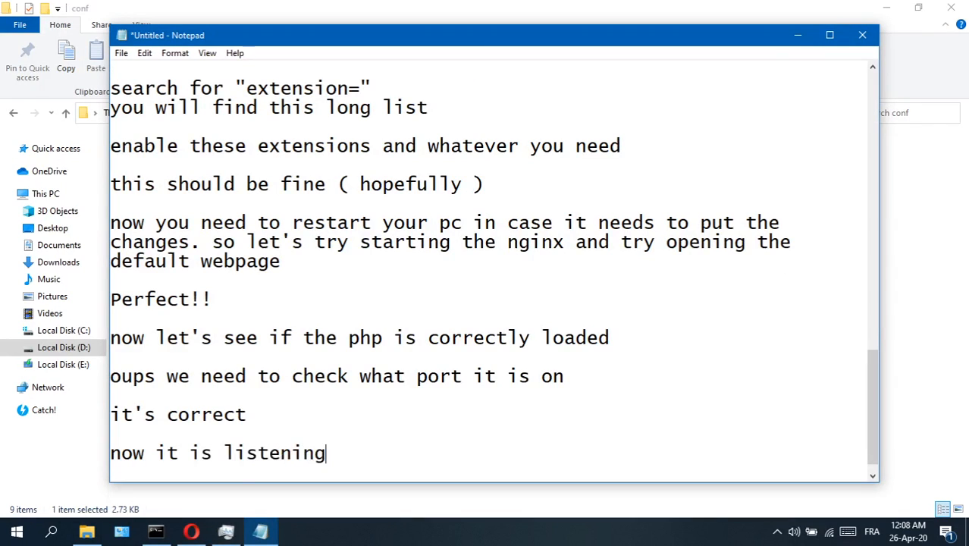
{"action": "type", "text": "..."}
Add the line "let's put the php file and check if it works" to the notes and minimize them.
{"action": "key", "text": "Return"}
{"action": "key", "text": "Return"}
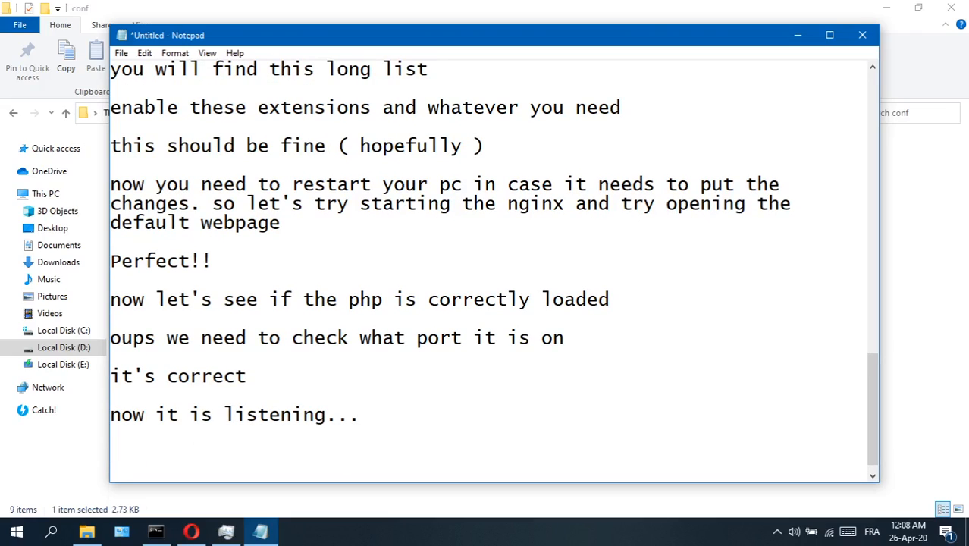
{"action": "type", "text": "let's put the p"}
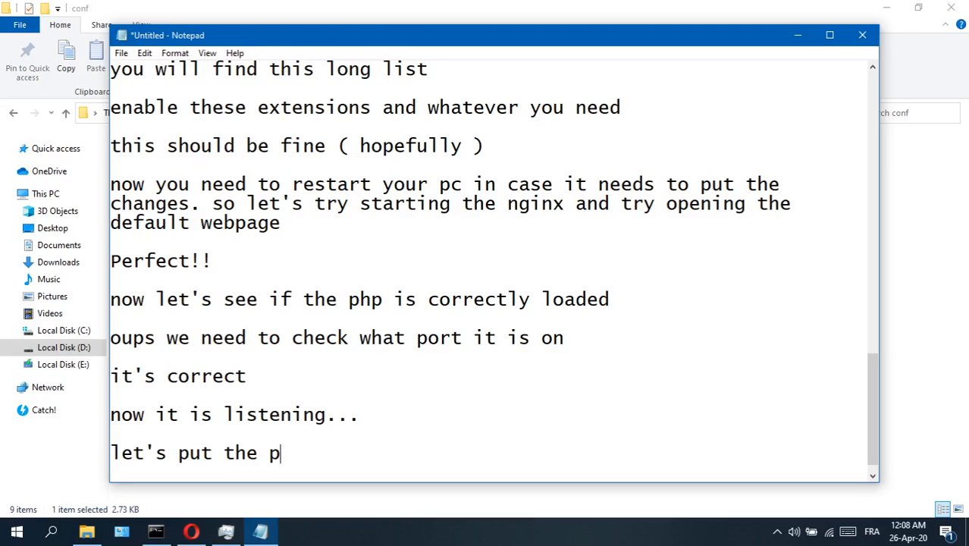
{"action": "type", "text": "hp file a"}
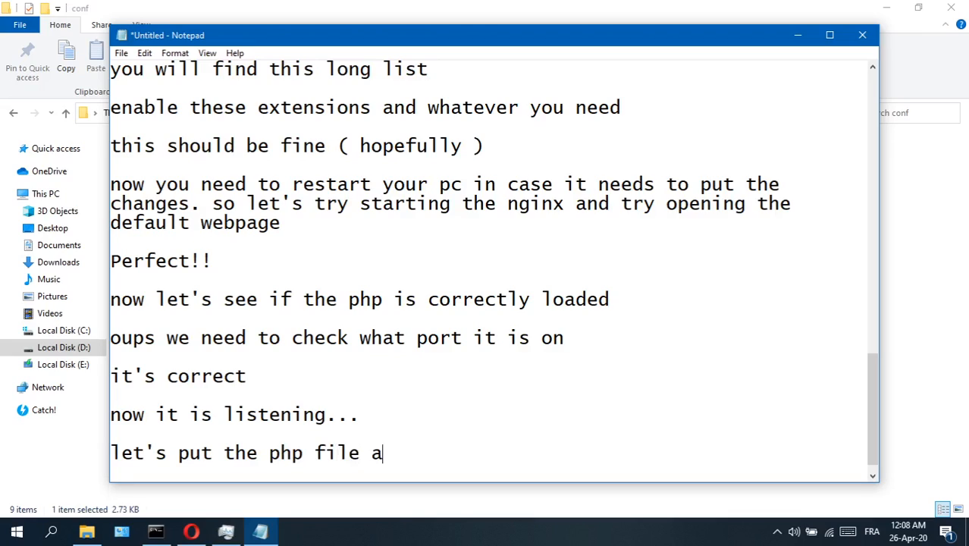
{"action": "type", "text": "nd chec k if it works"}
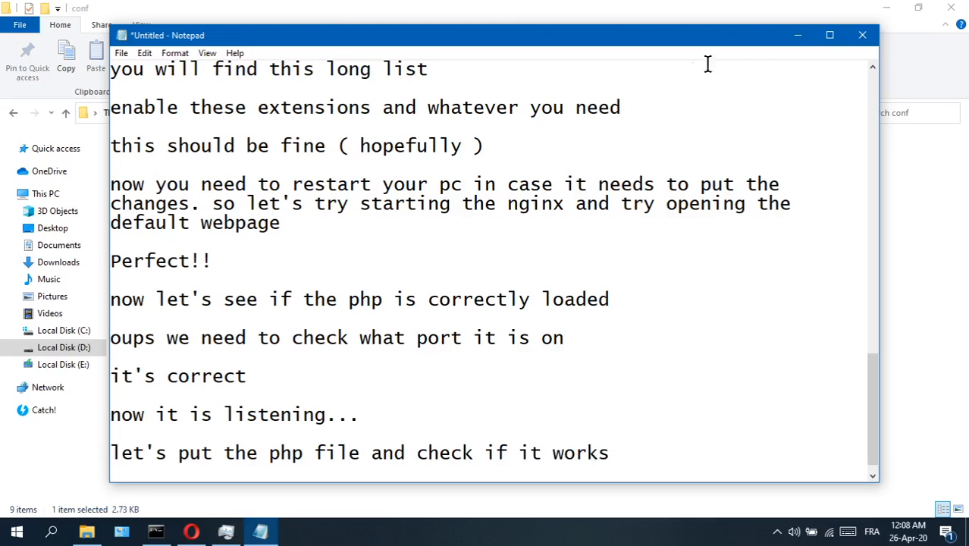
{"action": "left_click", "coordinate": [797, 34]}
Go back to the root of drive D in File Explorer and cut index.php.
{"action": "left_click", "coordinate": [16, 120]}
{"action": "left_click", "coordinate": [13, 113]}
{"action": "left_click", "coordinate": [168, 115]}
{"action": "scroll", "coordinate": [185, 314], "scroll_direction": "down", "scroll_amount": 4}
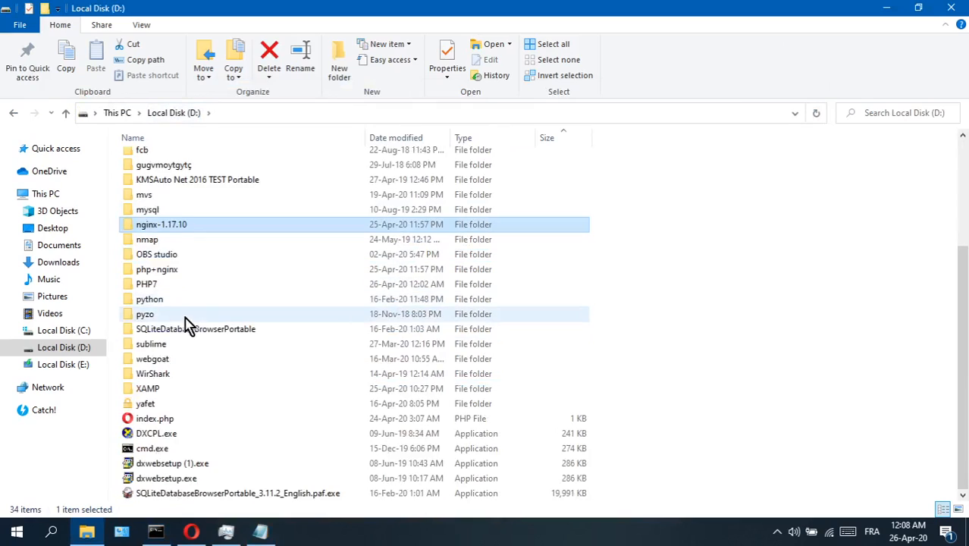
{"action": "double_click", "coordinate": [165, 418]}
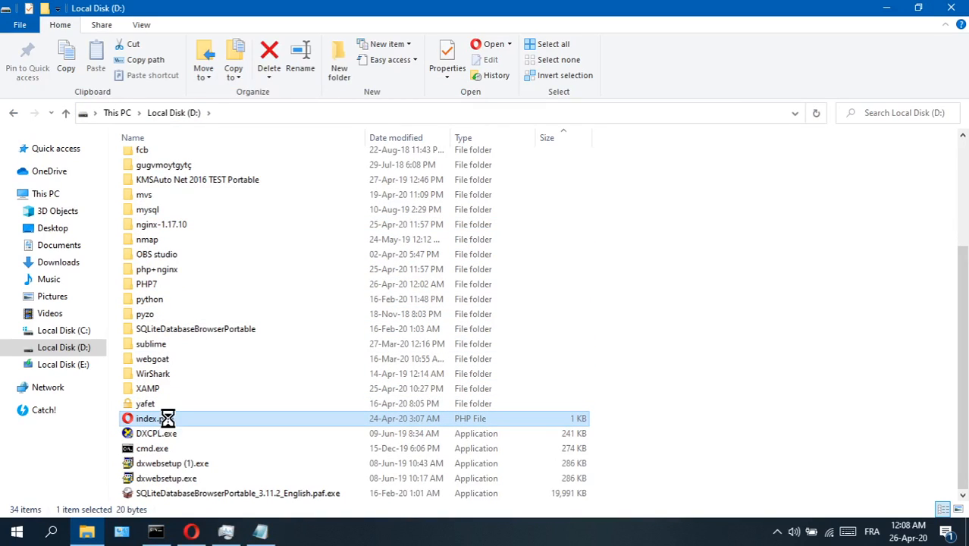
{"action": "right_click", "coordinate": [167, 419]}
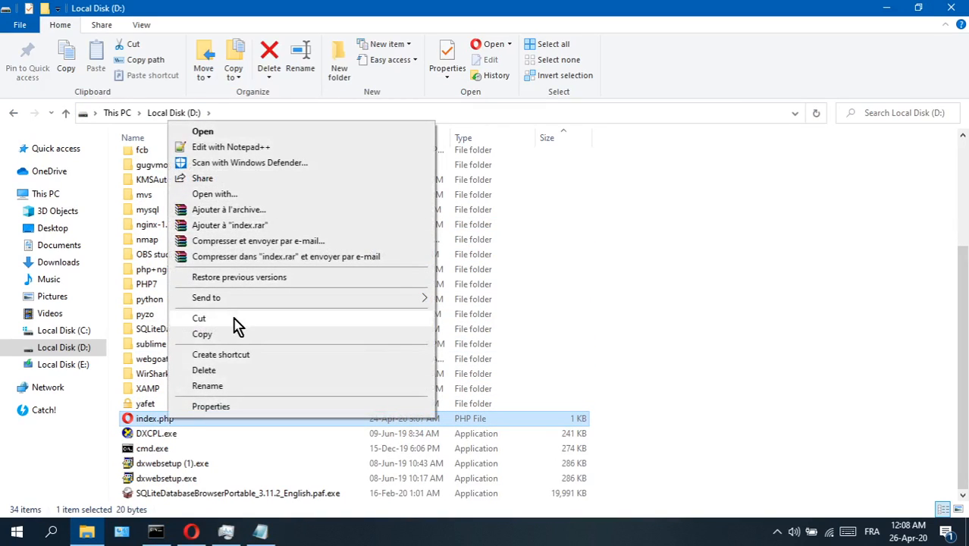
{"action": "left_click", "coordinate": [233, 318]}
Paste index.php into the html folder inside D:\nginx-1.17.10\nginx-1.17.10.
{"action": "scroll", "coordinate": [187, 292], "scroll_direction": "up", "scroll_amount": 3}
{"action": "left_click", "coordinate": [180, 276]}
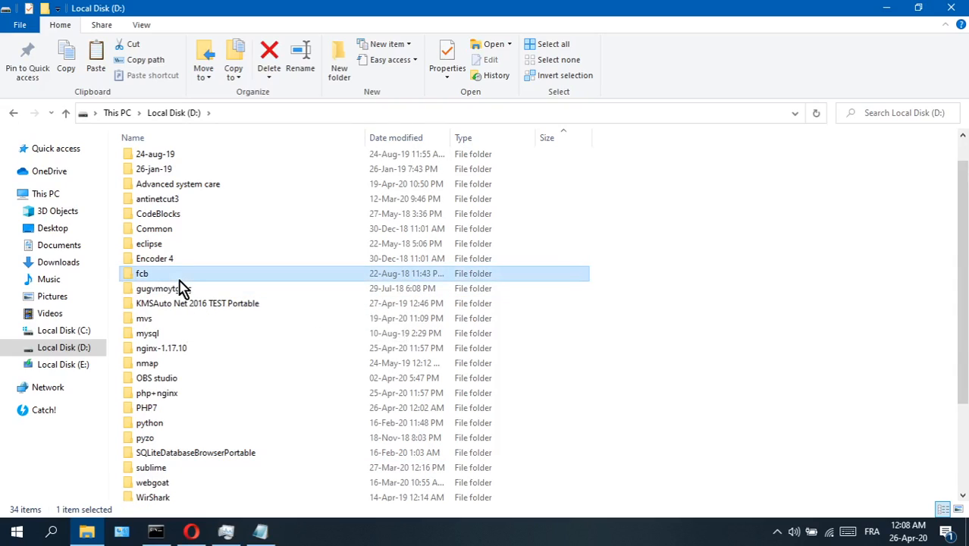
{"action": "left_click", "coordinate": [174, 348]}
{"action": "double_click", "coordinate": [175, 348]}
{"action": "left_click", "coordinate": [187, 160]}
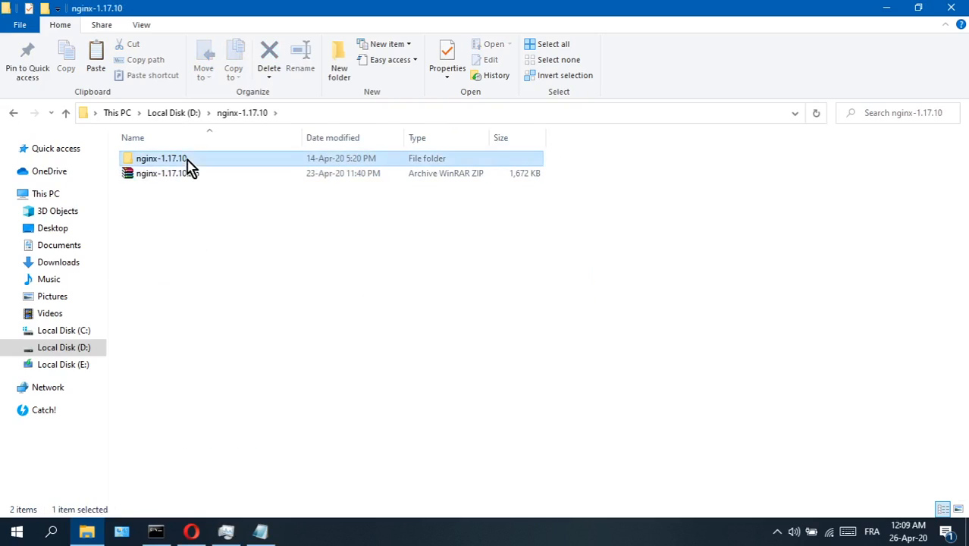
{"action": "double_click", "coordinate": [186, 158]}
{"action": "left_click", "coordinate": [177, 203]}
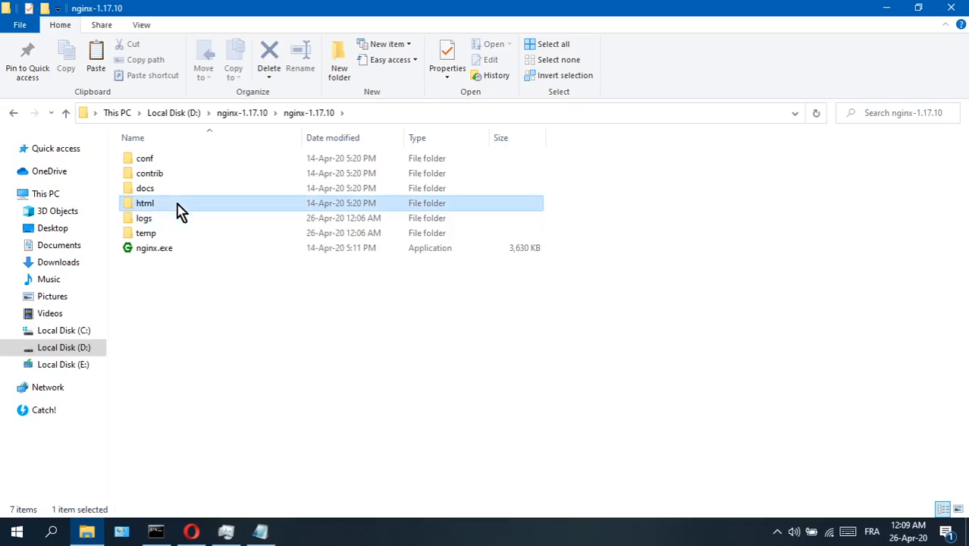
{"action": "double_click", "coordinate": [173, 206]}
{"action": "right_click", "coordinate": [173, 203]}
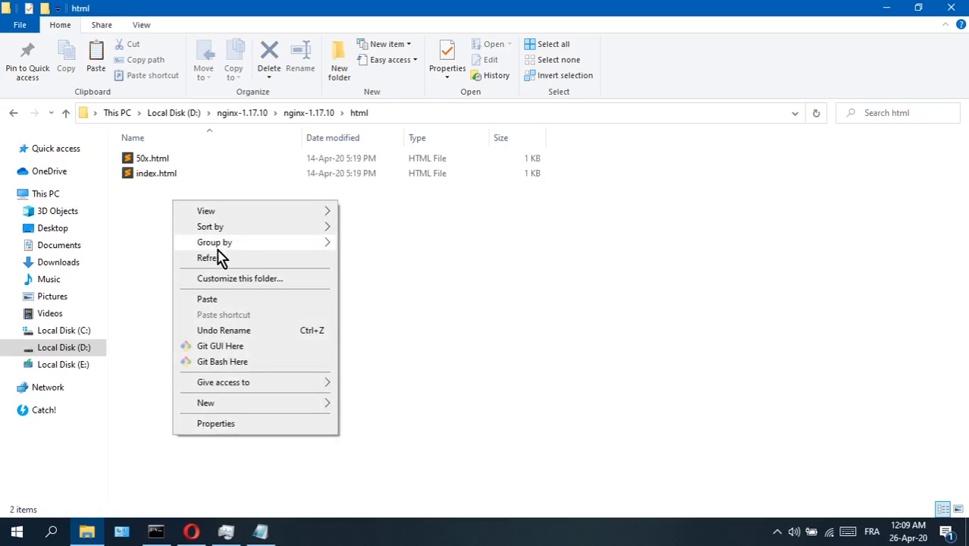
{"action": "left_click", "coordinate": [226, 301]}
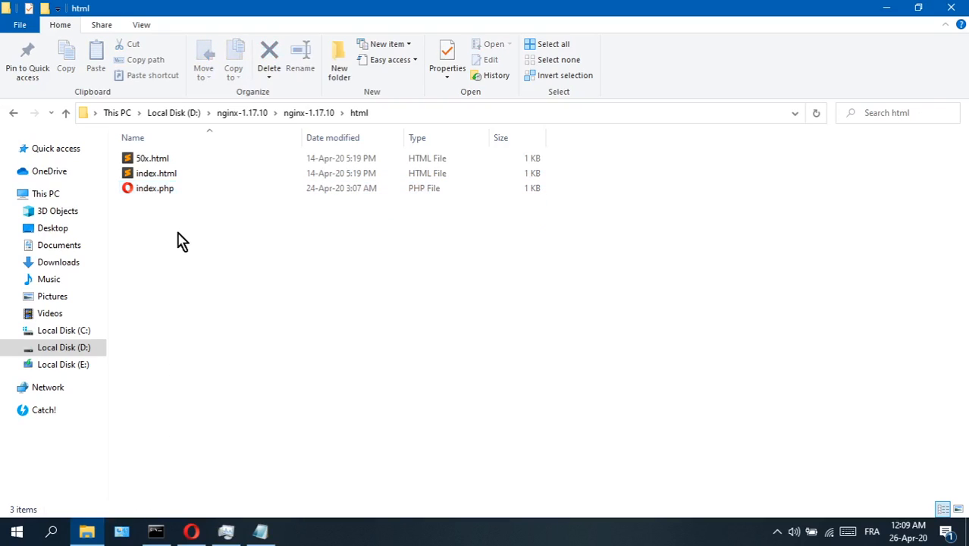
Open index.php from the html folder in Notepad++ to view its code.
{"action": "left_click", "coordinate": [183, 193]}
{"action": "right_click", "coordinate": [184, 194]}
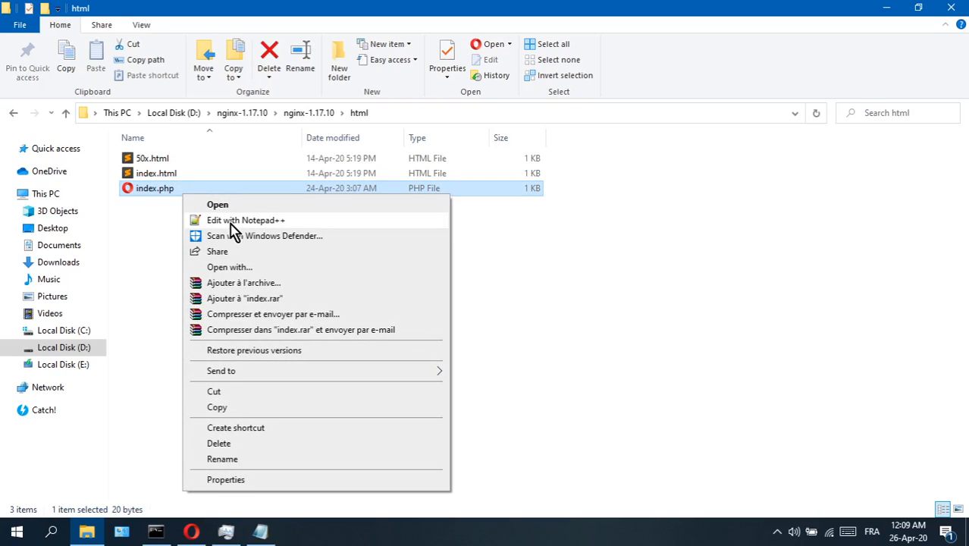
{"action": "left_click", "coordinate": [231, 223]}
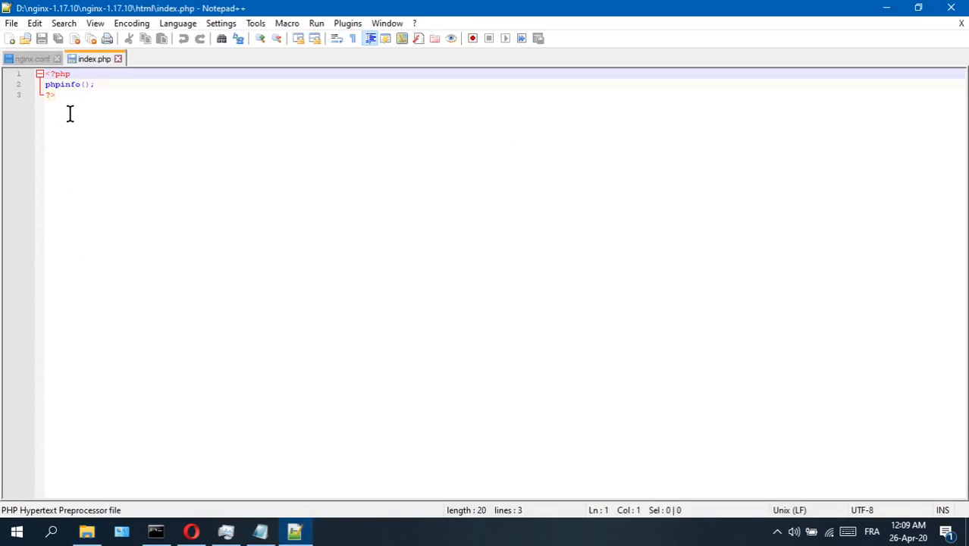
Switch to the Notepad notes, add the line "it's just an info page :)", and minimize them.
{"action": "left_click", "coordinate": [258, 530]}
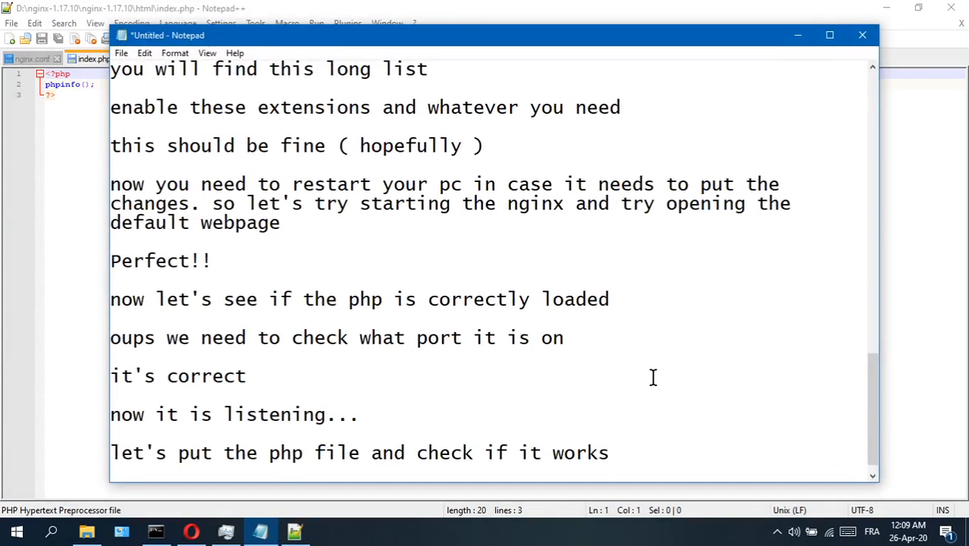
{"action": "key", "text": "Return"}
{"action": "key", "text": "Return"}
{"action": "type", "text": "it's just "}
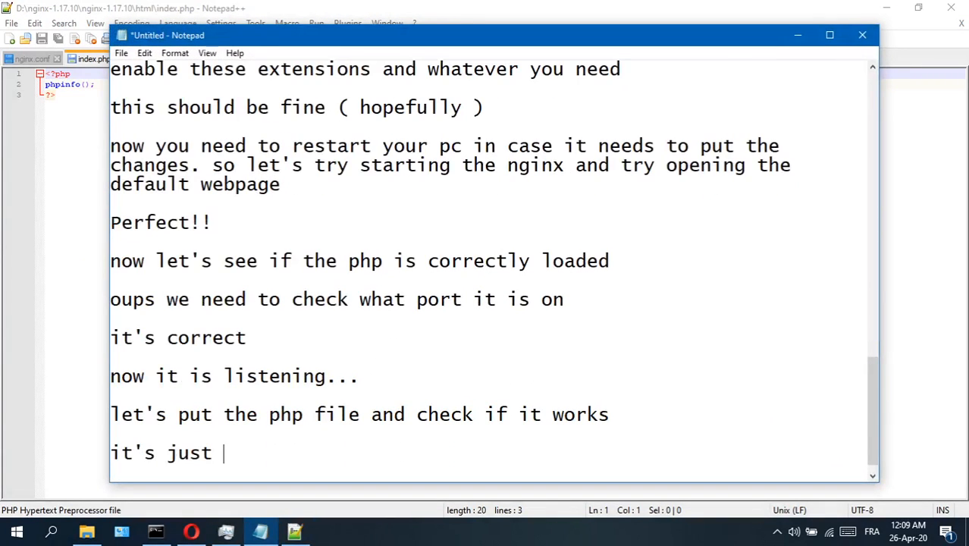
{"action": "type", "text": "an info page :)"}
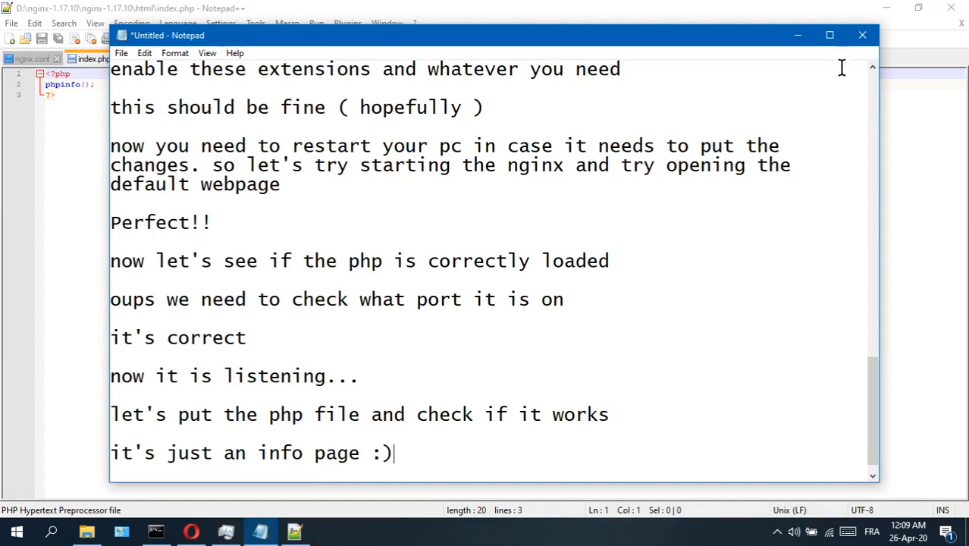
{"action": "left_click", "coordinate": [797, 35]}
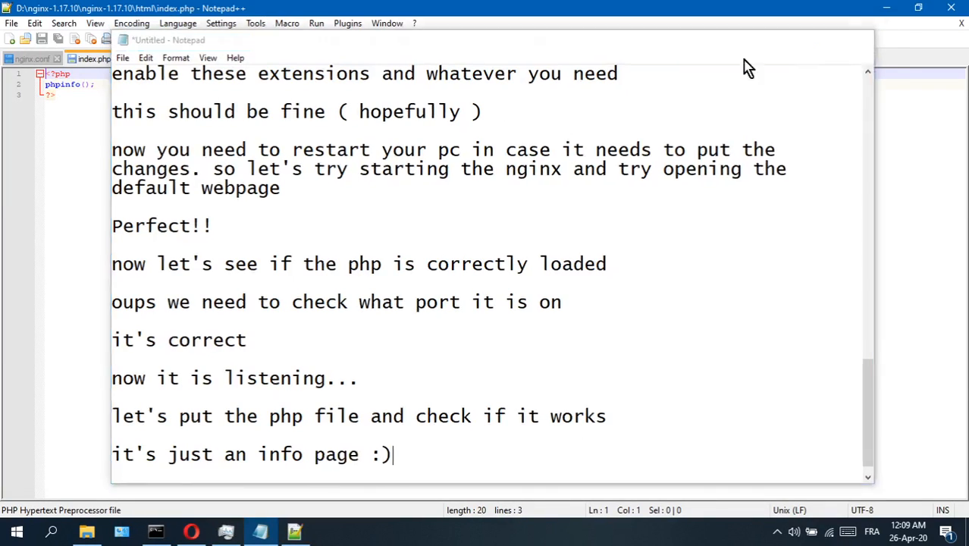
Close the index.php file in Notepad++ and exit the editor.
{"action": "left_click", "coordinate": [77, 93]}
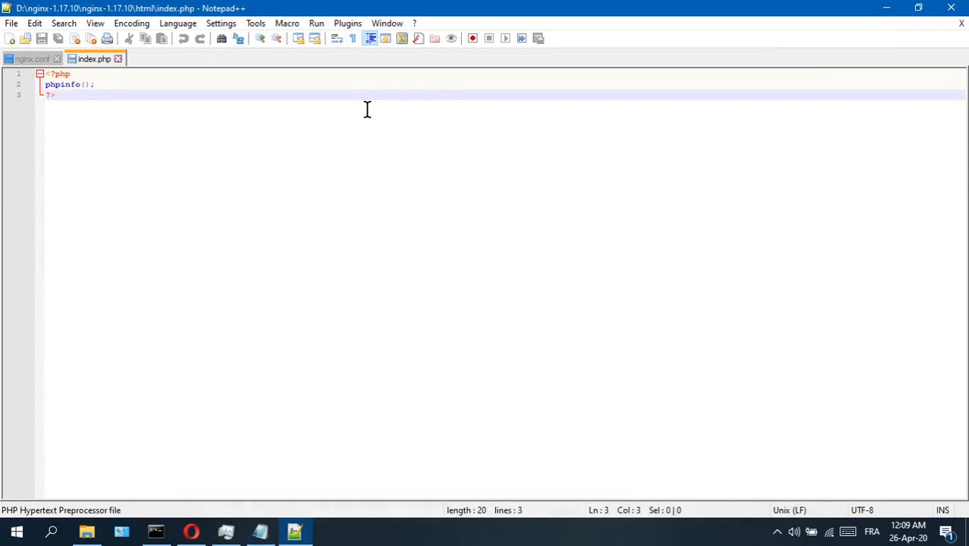
{"action": "left_click", "coordinate": [117, 59]}
{"action": "left_click", "coordinate": [954, 11]}
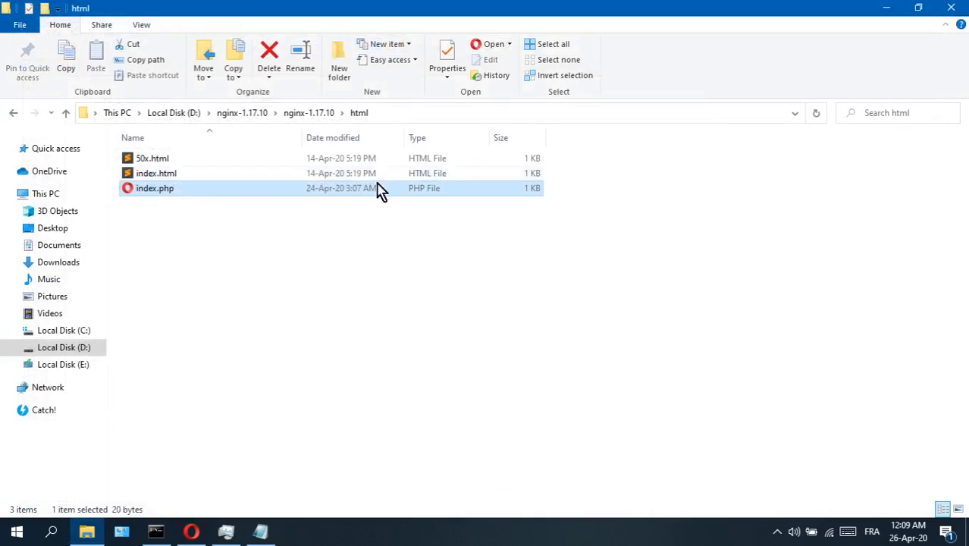
Switch to the Opera browser, load localhost/index.php, and look through the PHP info page.
{"action": "left_click", "coordinate": [191, 531]}
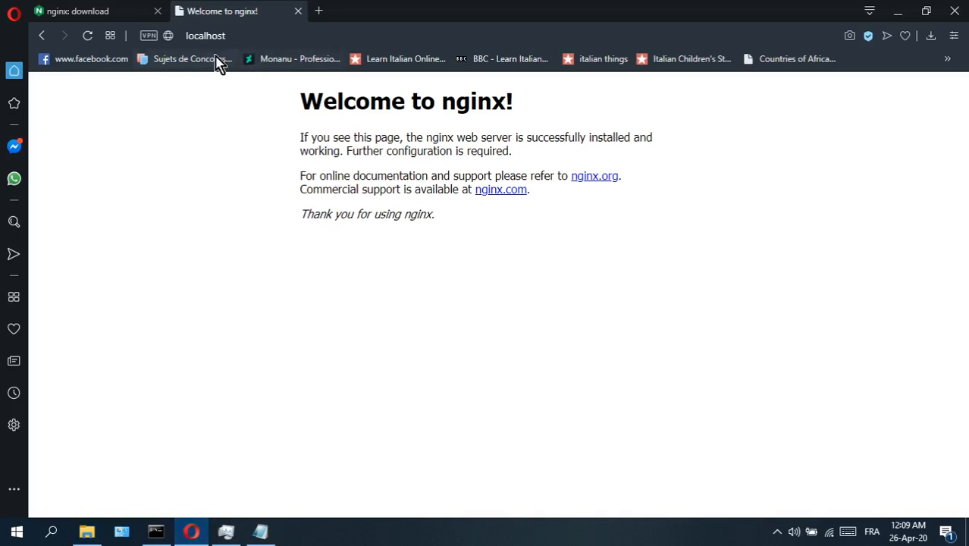
{"action": "left_click", "coordinate": [253, 37]}
{"action": "left_click", "coordinate": [250, 35]}
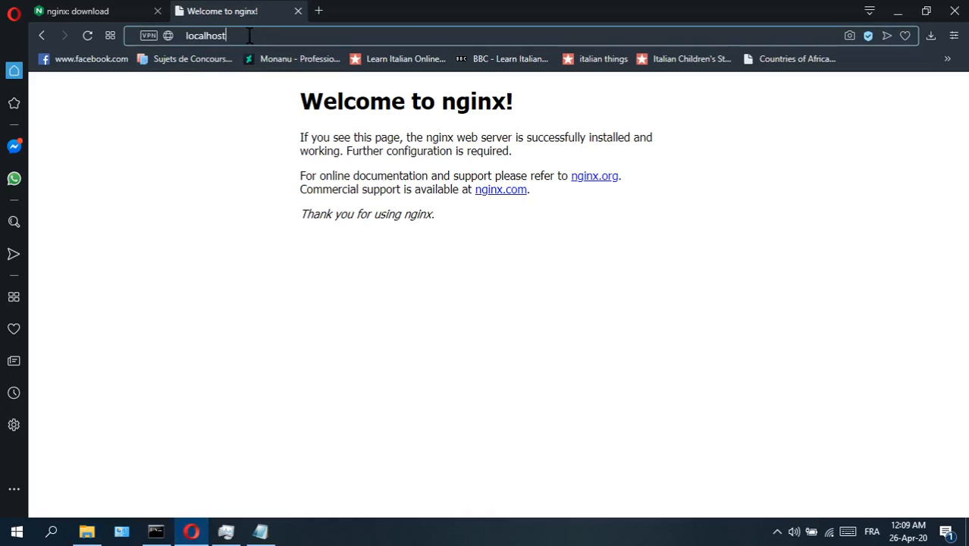
{"action": "type", "text": "/index.php"}
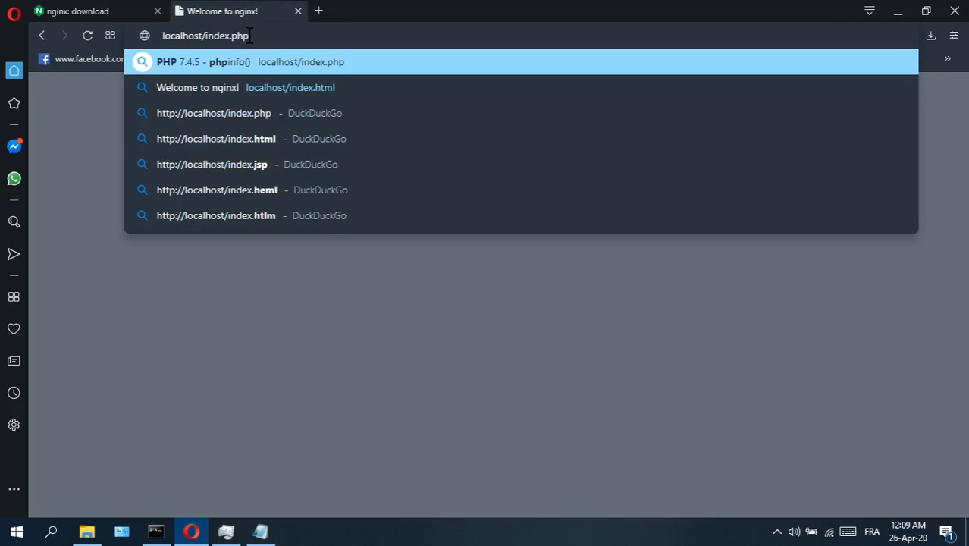
{"action": "key", "text": "Return"}
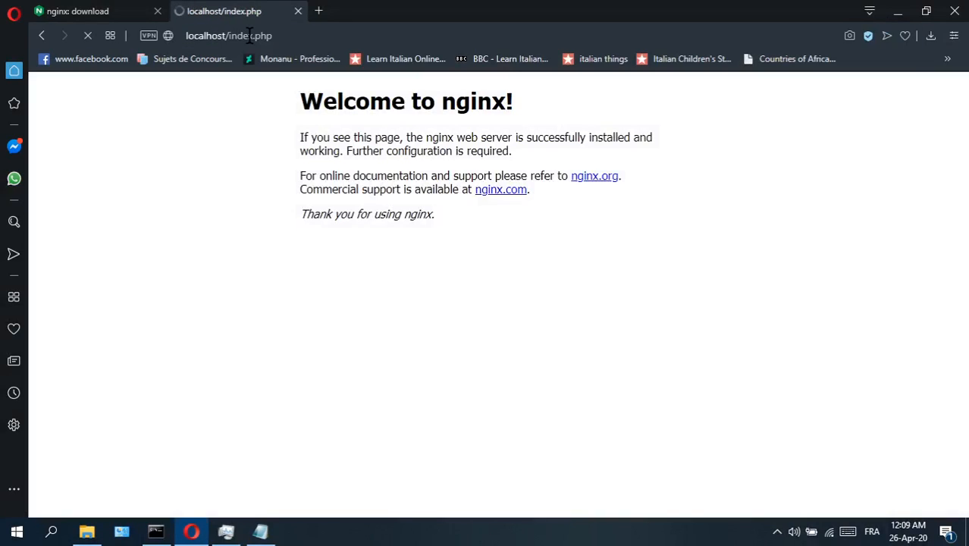
{"action": "scroll", "coordinate": [151, 303], "scroll_direction": "down", "scroll_amount": 20}
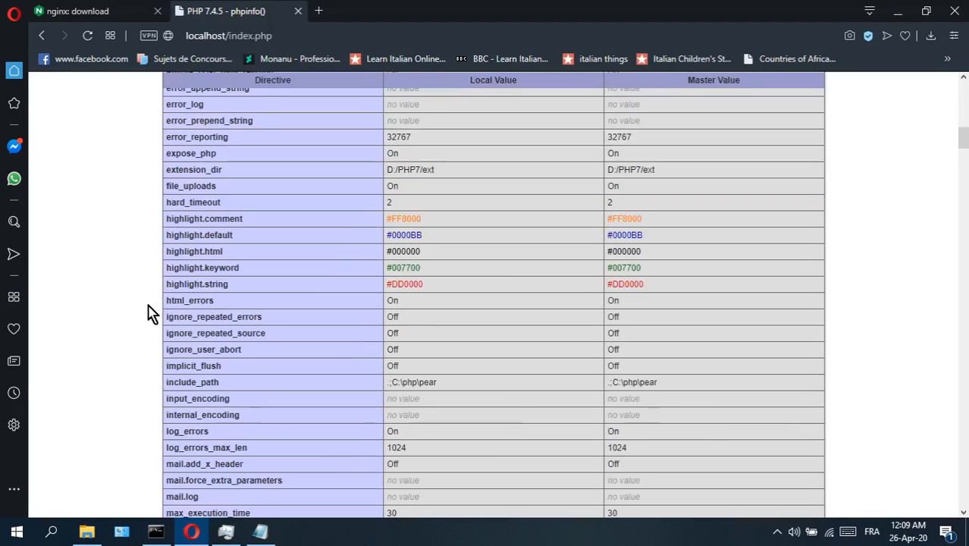
Switch to the Notepad notes and add the line "everything looks great!" below the info page remark.
{"action": "left_click", "coordinate": [260, 531]}
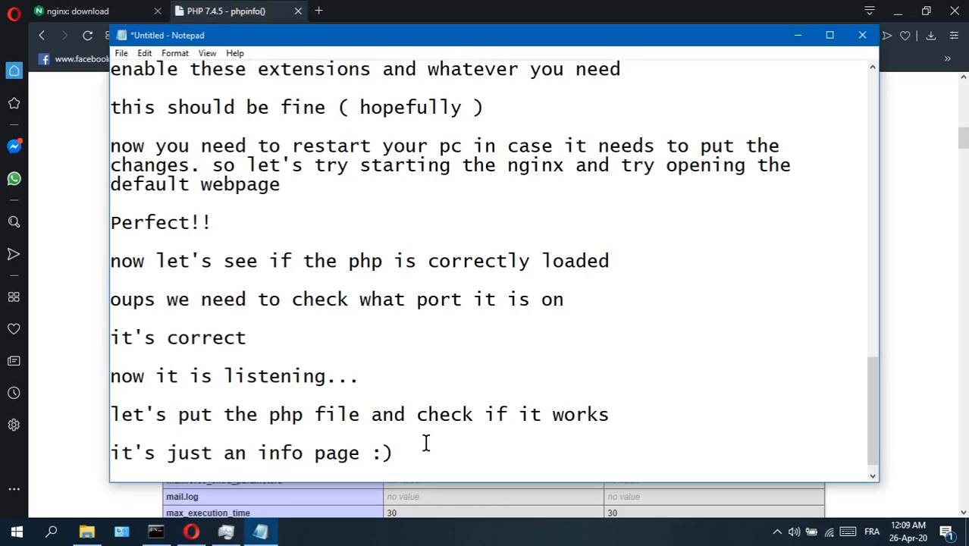
{"action": "key", "text": "Return"}
{"action": "key", "text": "Return"}
{"action": "type", "text": "everything"}
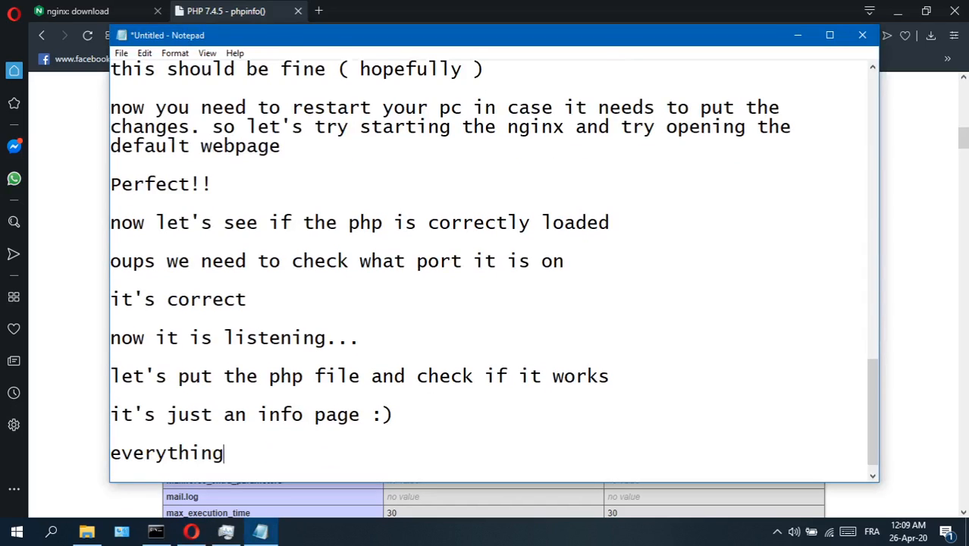
{"action": "type", "text": " looks gre"}
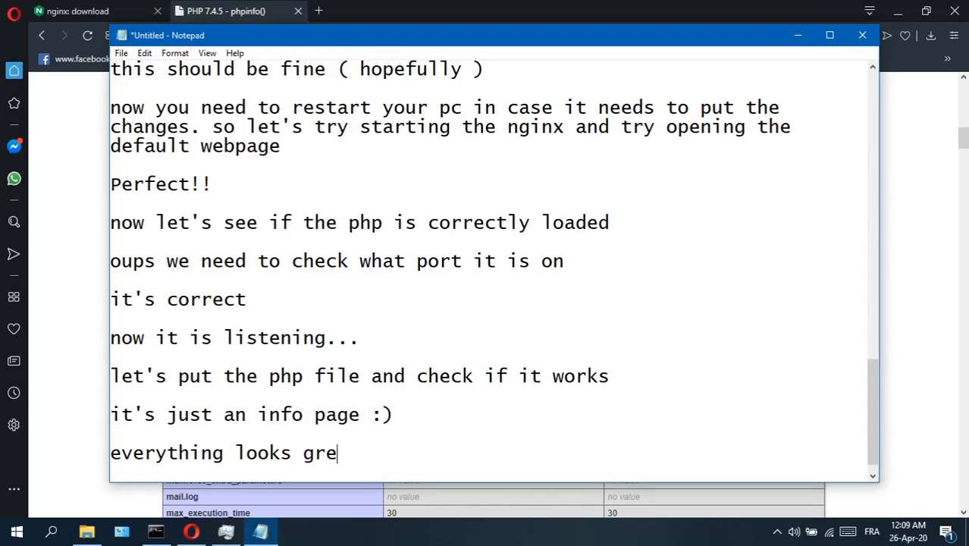
{"action": "type", "text": "at!"}
Add the line "hope you enjoyed the video if you have any questions please leave a comment and share the knowledge :)" and minimize the notes.
{"action": "key", "text": "Return"}
{"action": "key", "text": "Return"}
{"action": "type", "text": "hope you enjoyed the video "}
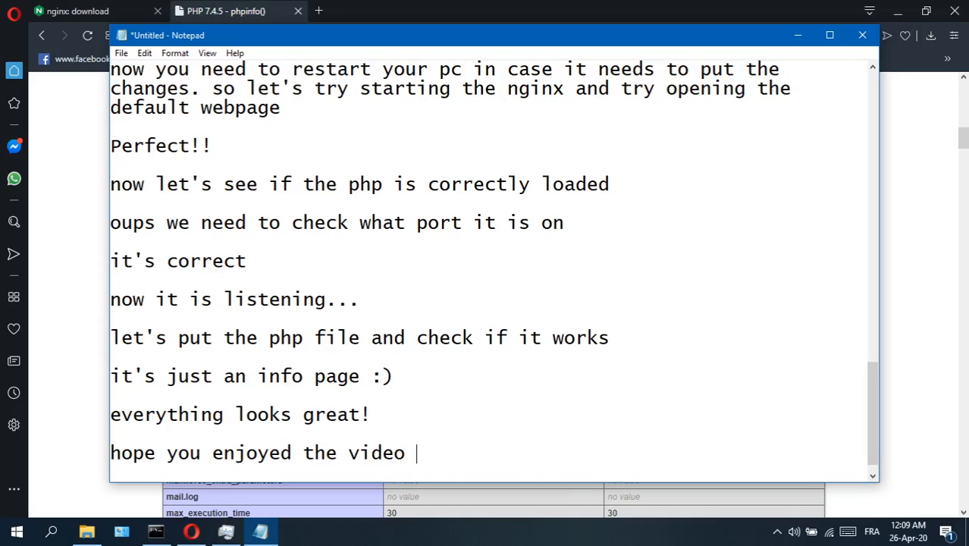
{"action": "type", "text": "if you have an"}
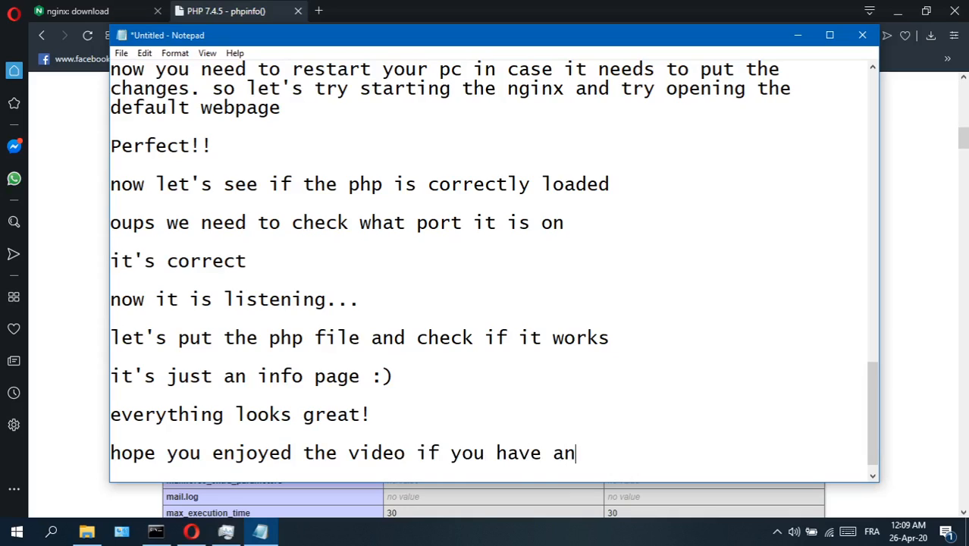
{"action": "type", "text": "y question"}
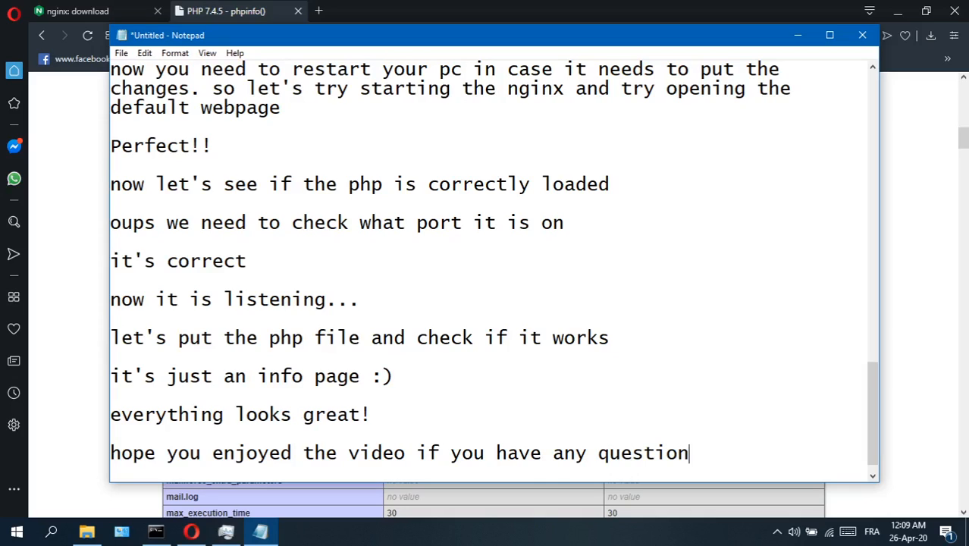
{"action": "type", "text": "s please le"}
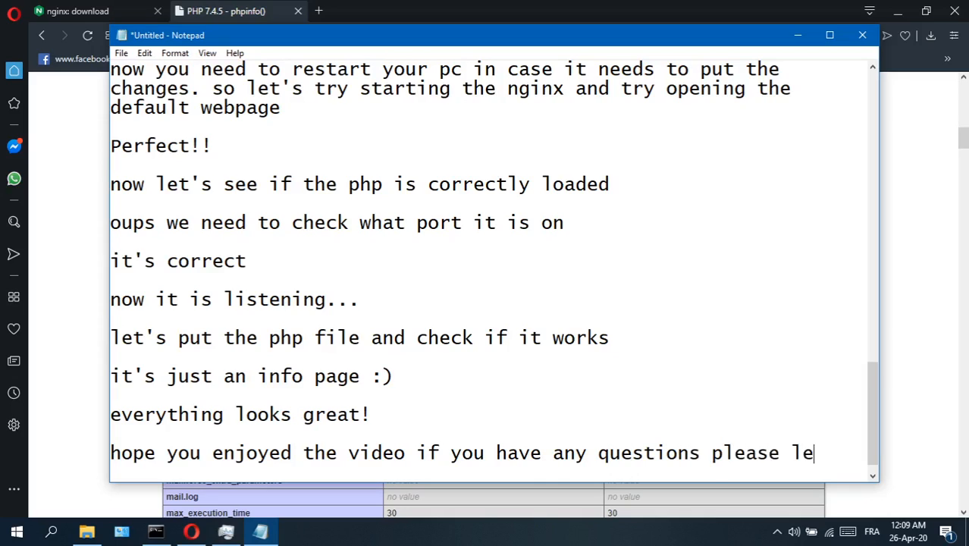
{"action": "type", "text": "ave a comment and sdh"}
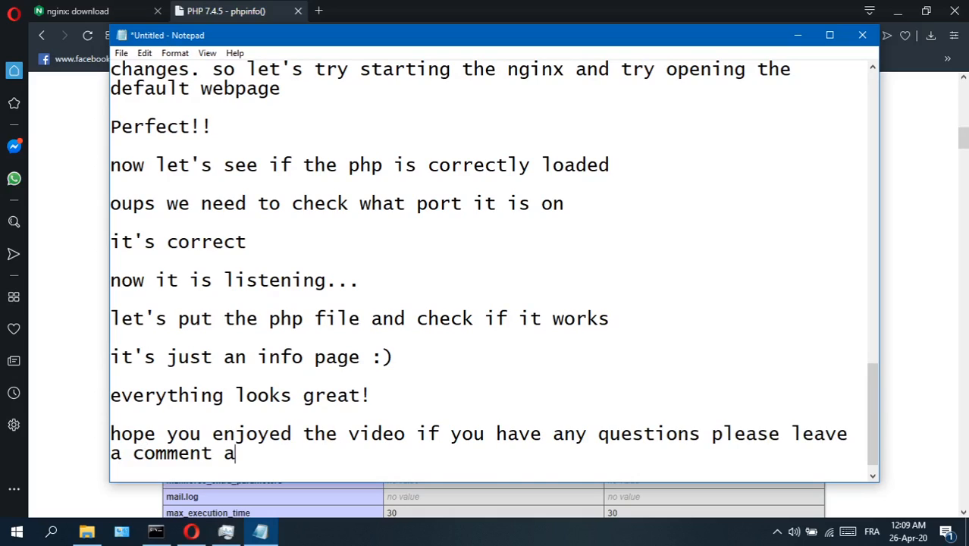
{"action": "key", "text": "BackSpace"}
{"action": "key", "text": "BackSpace"}
{"action": "type", "text": "e the knowledge :)"}
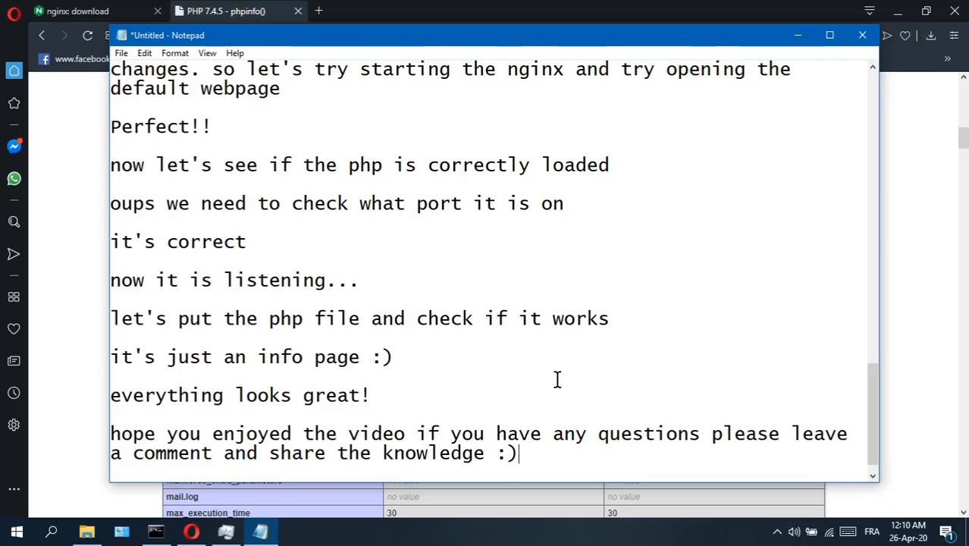
{"action": "left_click", "coordinate": [797, 35]}
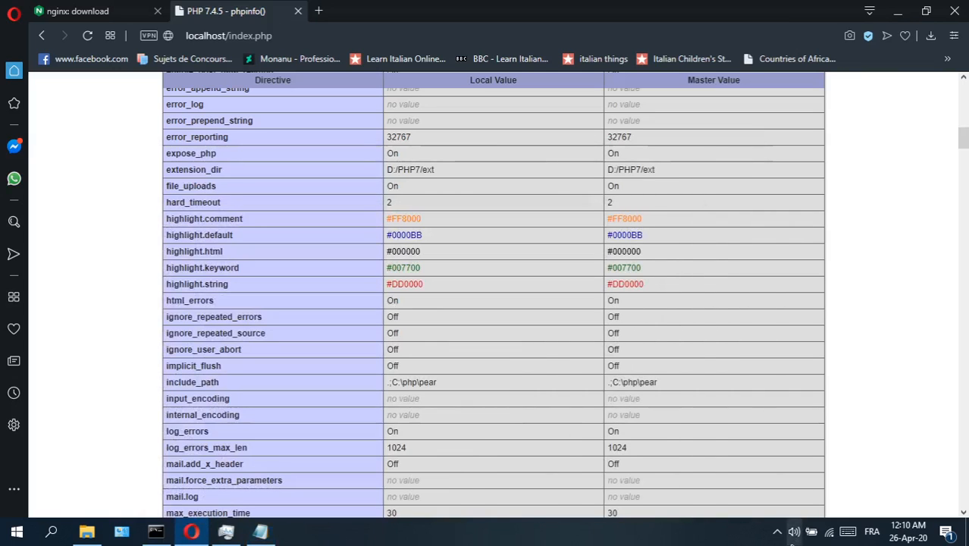